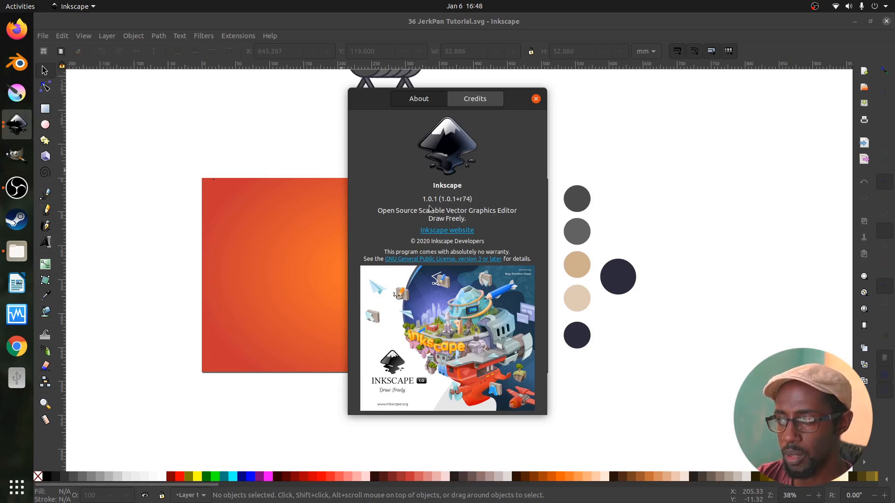
Step: Close the About dialog and nudge the lowest dark swatch slightly up in the colour palette column
left_click(537, 100)
scroll(510, 197, "right", 1)
scroll(510, 197, "left", 1)
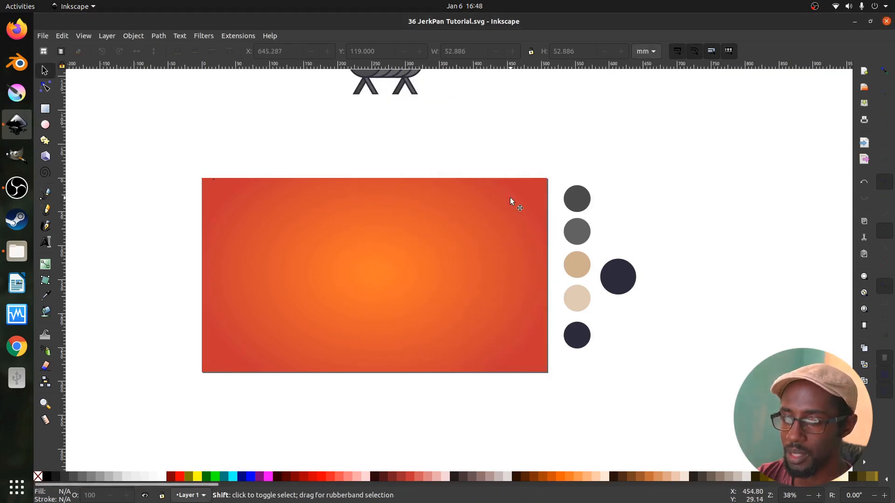
scroll(510, 198, "down", 1)
scroll(510, 197, "up", 1)
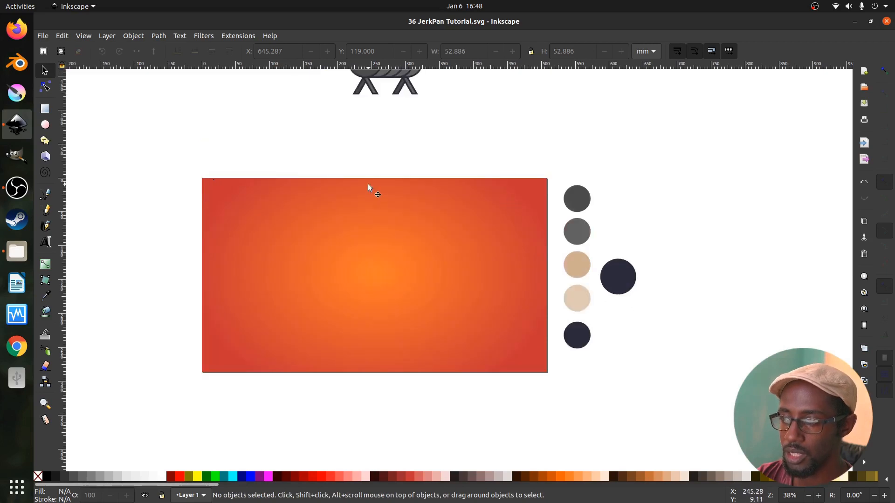
left_click_drag(580, 336, 574, 333)
Step: Move the larger dark circle from beside the palette to the middle of the orange background, at about X 236 mm
scroll(439, 233, "up", 3)
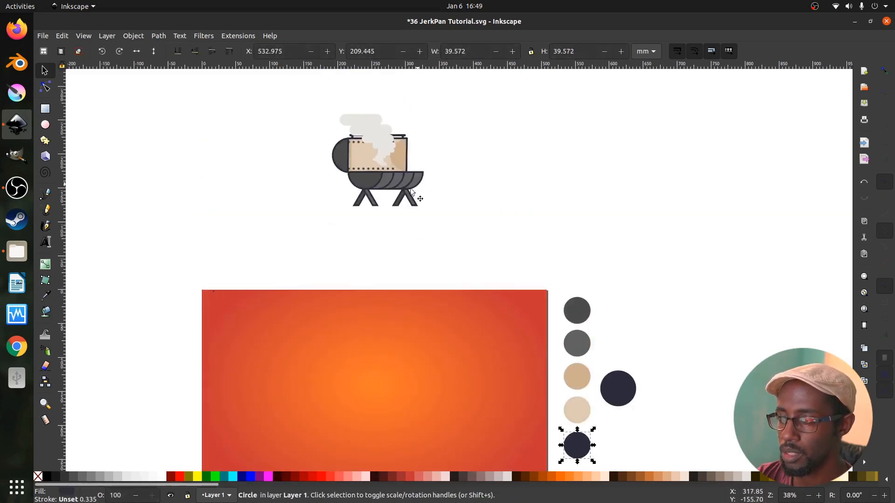
scroll(414, 194, "down", 2)
scroll(482, 179, "down", 3)
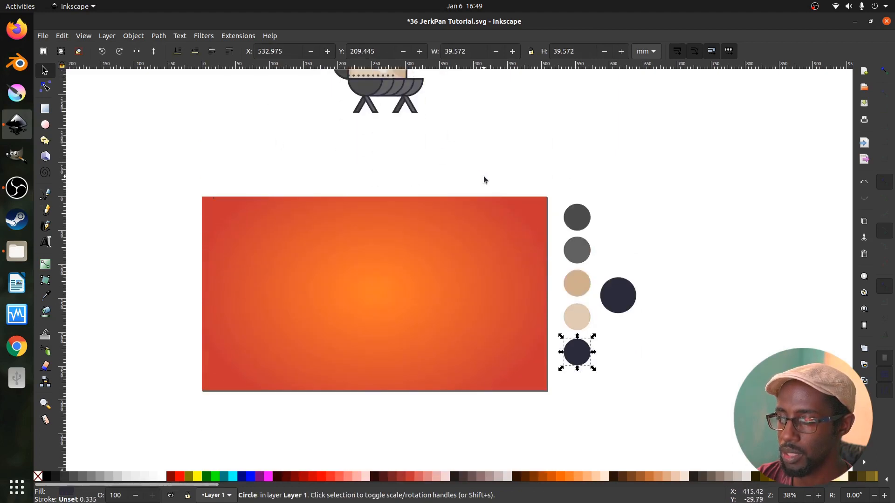
scroll(607, 265, "up", 2)
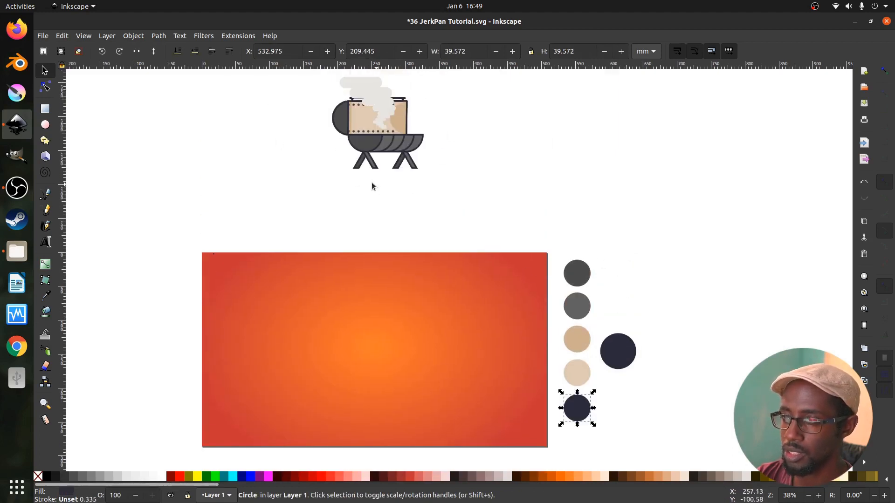
scroll(512, 214, "down", 2)
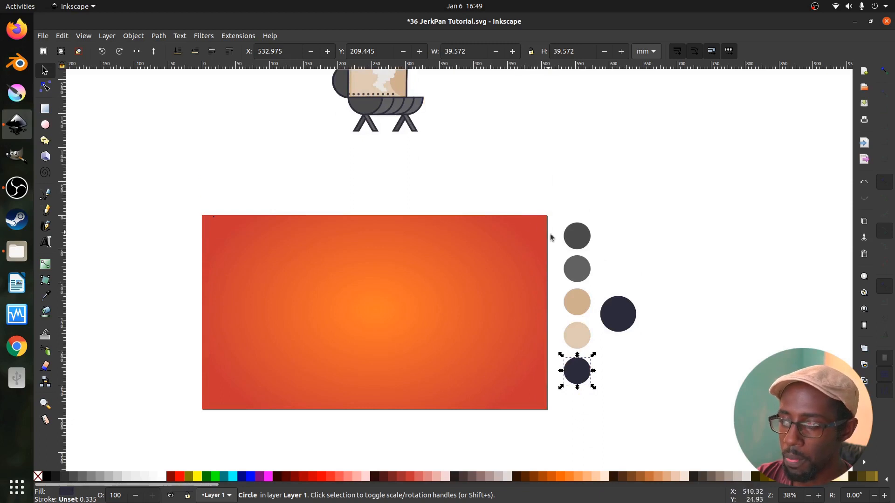
left_click(627, 311)
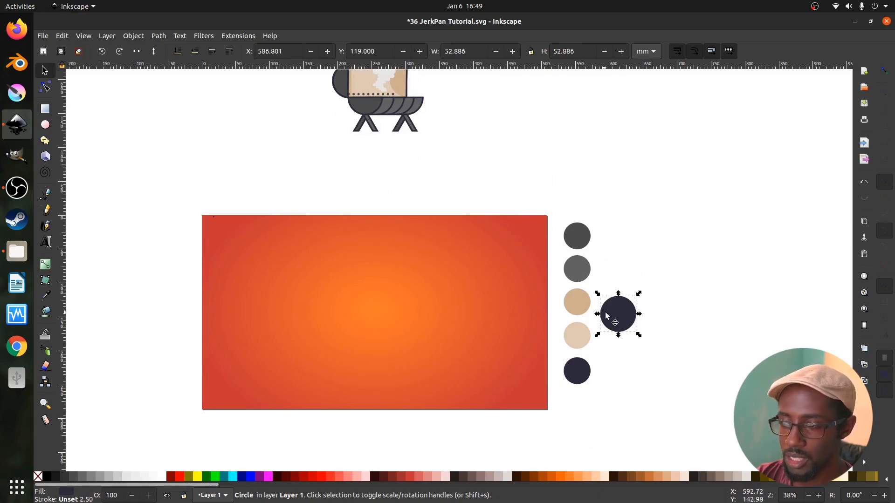
left_click_drag(606, 316, 376, 293)
scroll(386, 319, "up", 2)
scroll(385, 312, "down", 2)
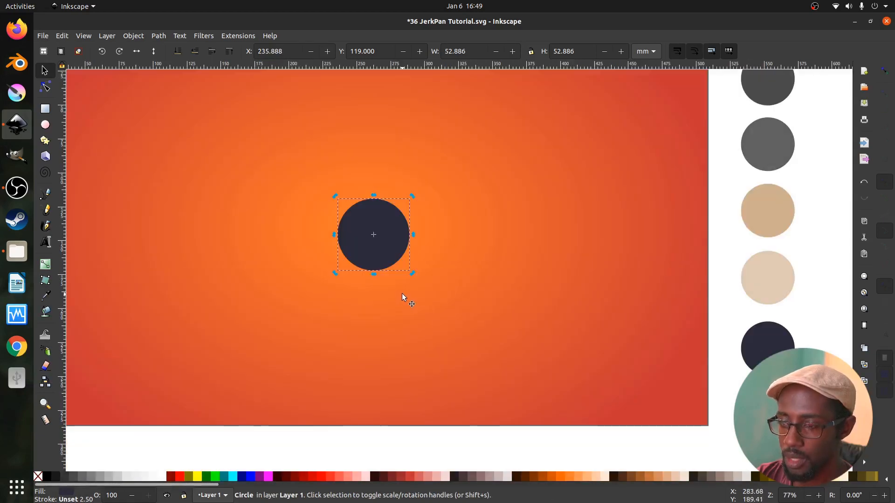
scroll(404, 294, "left", 2)
Step: Select the orange background rectangle and switch the measurement units to px
left_click(404, 294)
scroll(436, 225, "up", 2)
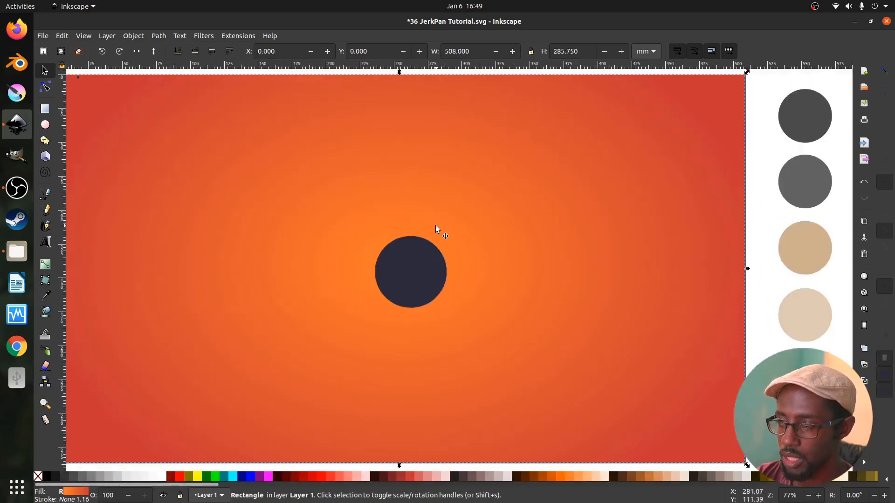
scroll(436, 226, "up", 2)
scroll(410, 246, "down", 2)
scroll(471, 211, "left", 2)
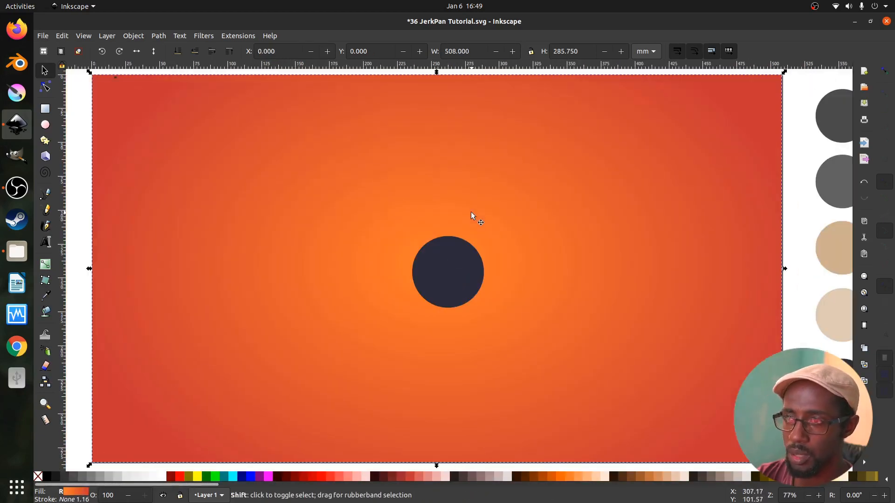
left_click(646, 50)
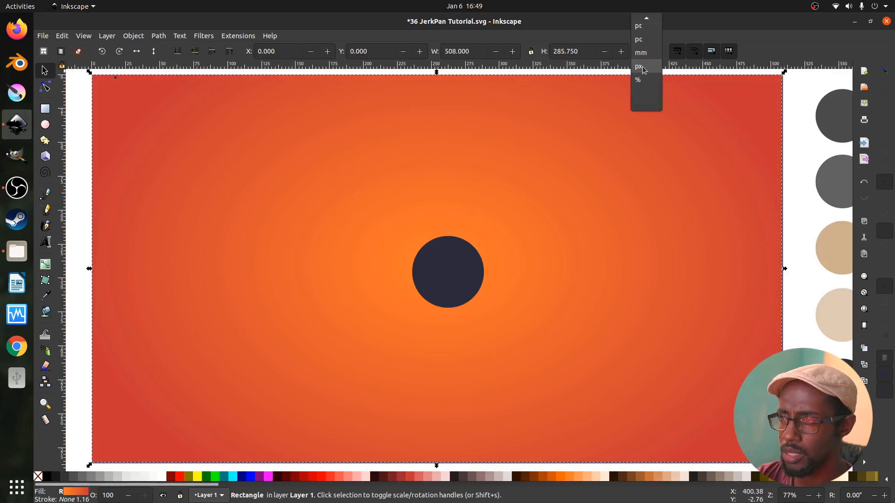
left_click(644, 70)
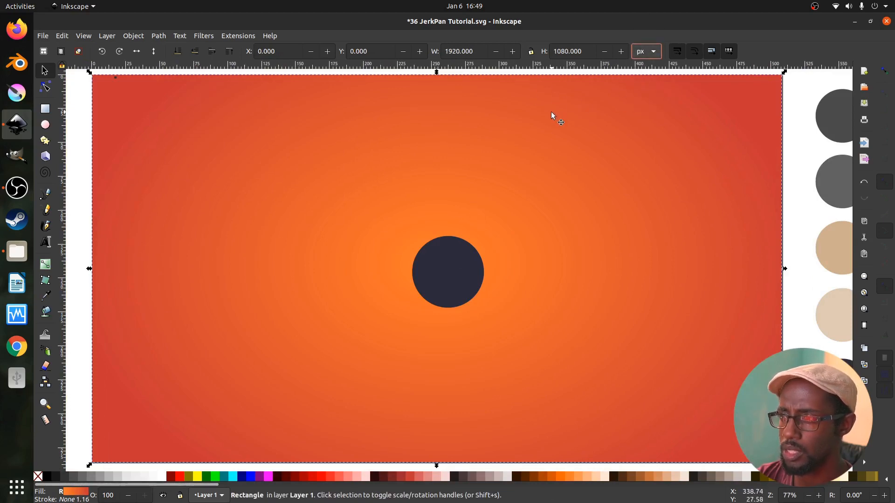
scroll(477, 136, "down", 2, "ctrl")
scroll(478, 136, "up", 2, "ctrl")
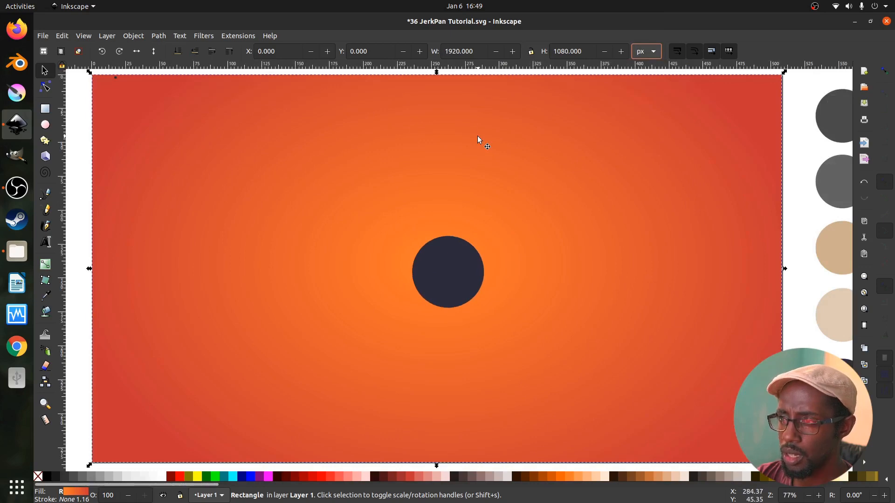
scroll(478, 135, "down", 1, "ctrl")
scroll(478, 136, "up", 2)
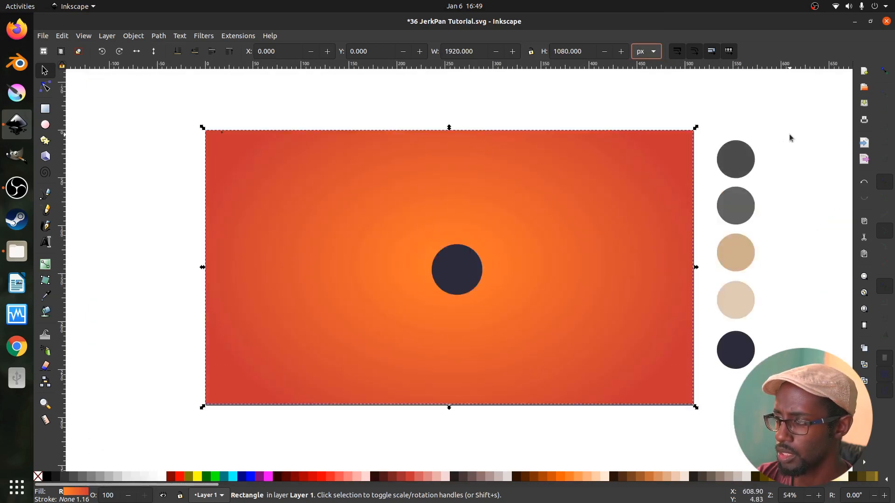
left_click_drag(790, 136, 707, 254)
left_click(748, 278)
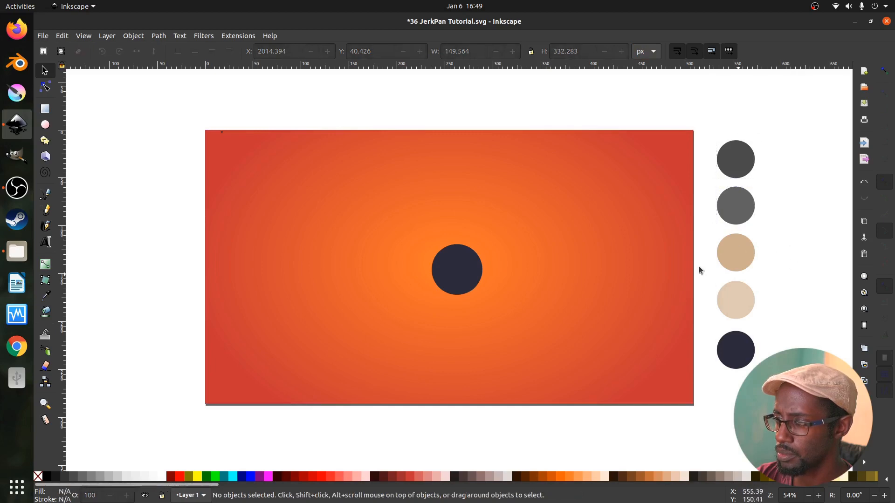
Step: Inspect the background rectangle's radial gradient with the Gradient tool
left_click(473, 278)
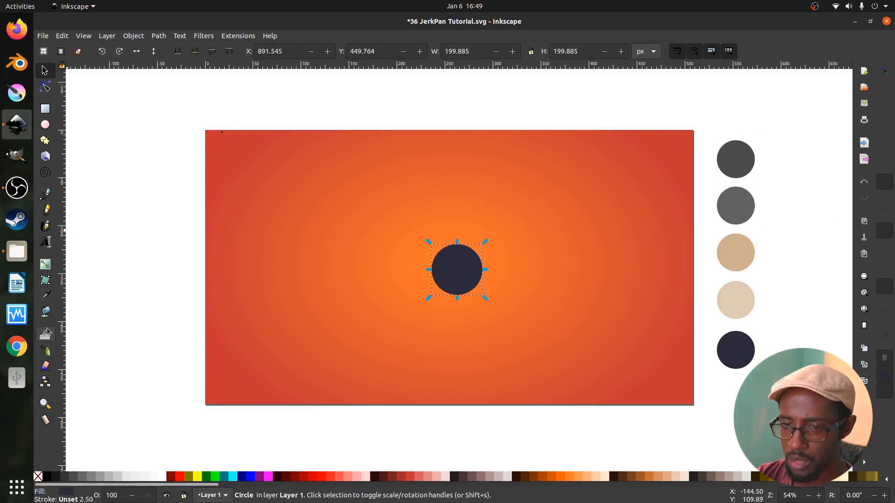
left_click(45, 264)
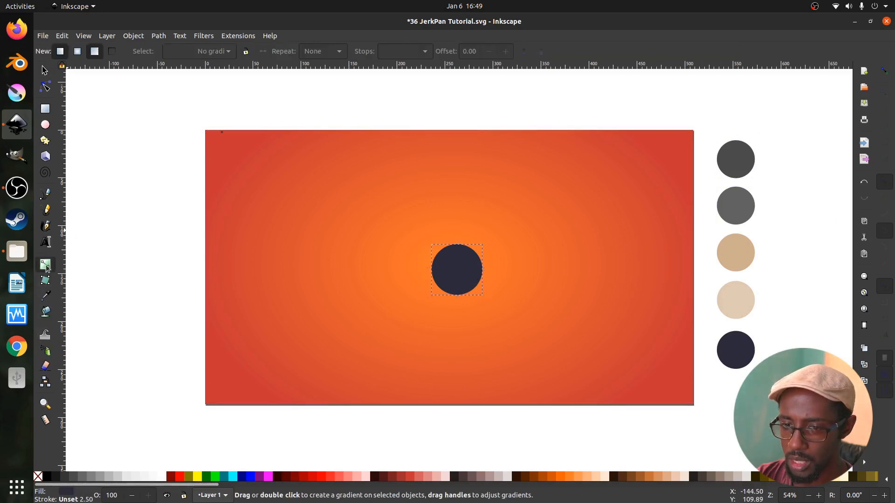
left_click(364, 272)
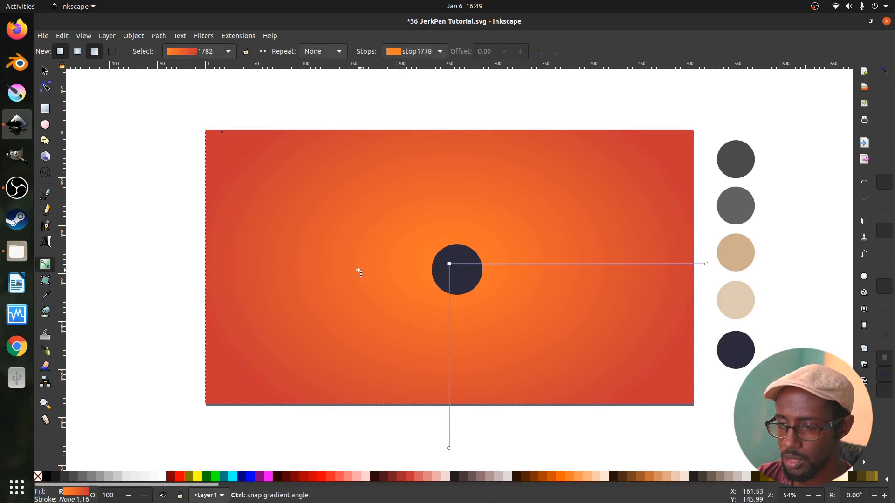
key("s")
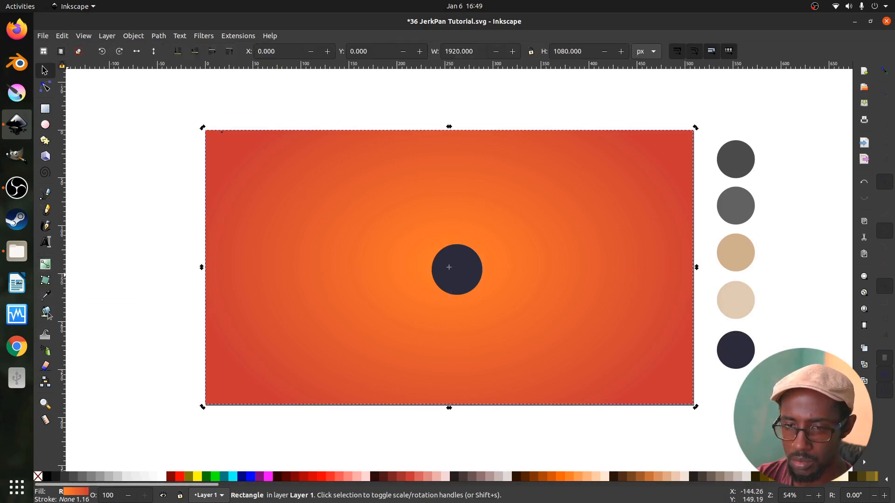
Step: Draw a straight horizontal line about 542 px long with the Pen tool and place it across the dark circle's centre
left_click(45, 194)
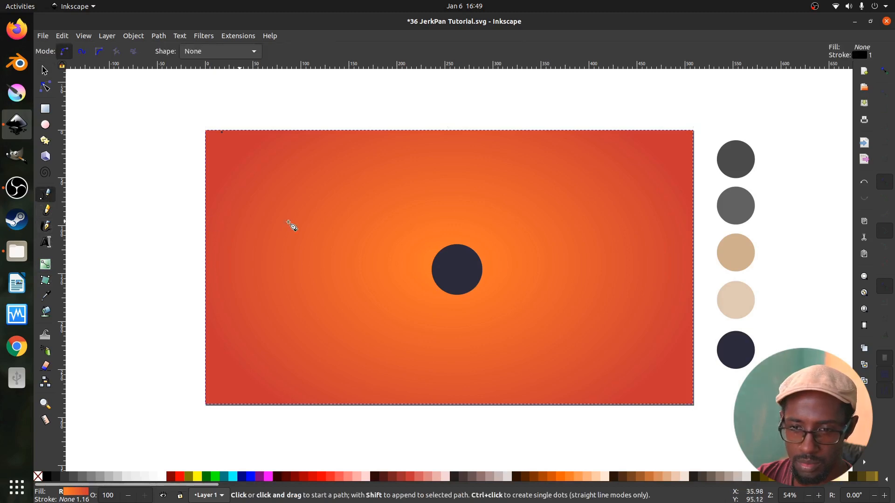
left_click(335, 203)
double_click(472, 205)
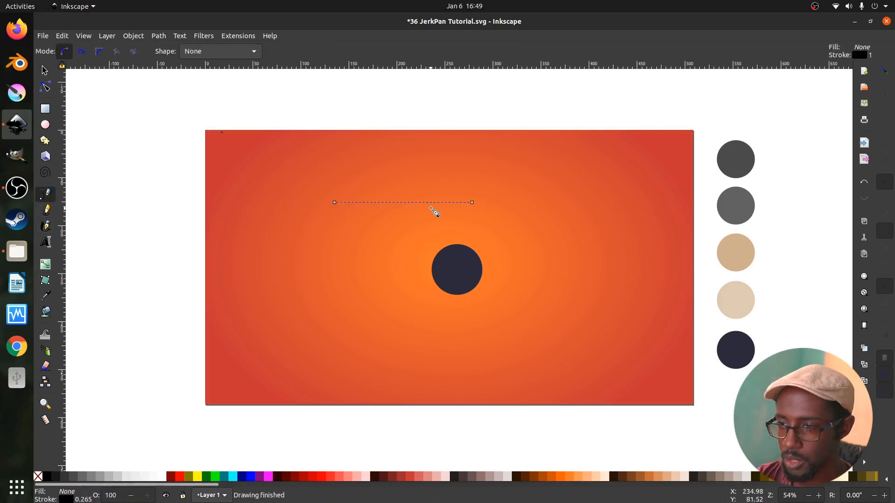
key("s")
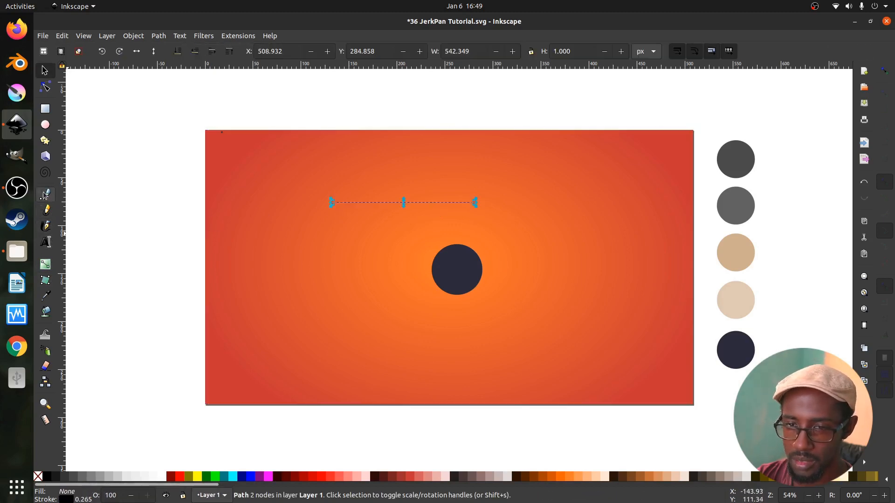
left_click_drag(421, 200, 493, 270)
Step: Centre the line and the dark circle on a common horizontal axis, relative to the Selection Area
left_click(467, 257, "shift")
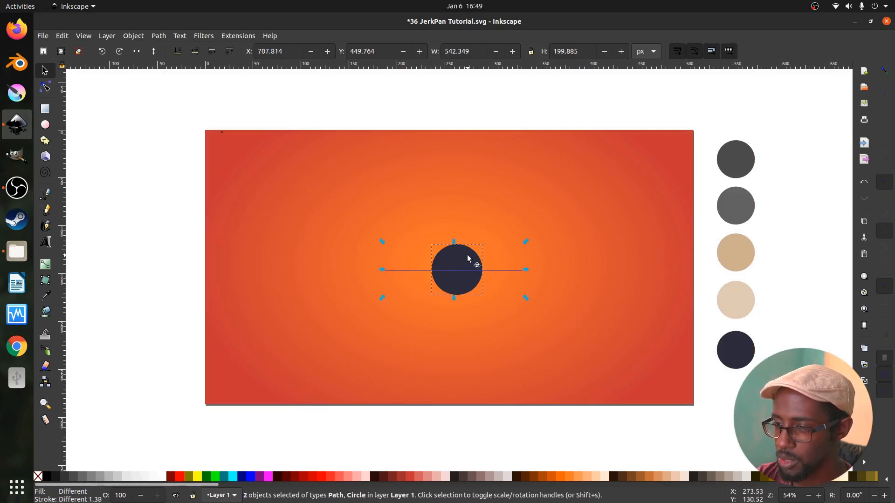
key("shift+ctrl+a")
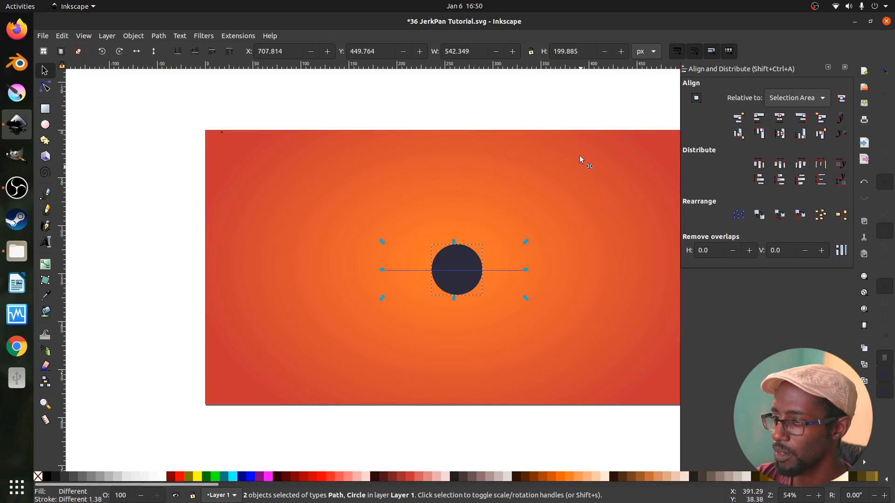
left_click(845, 67)
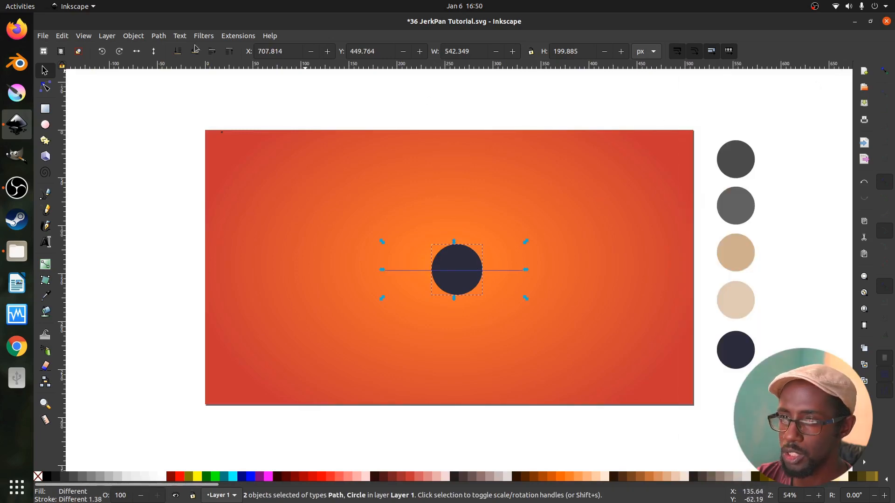
left_click(133, 36)
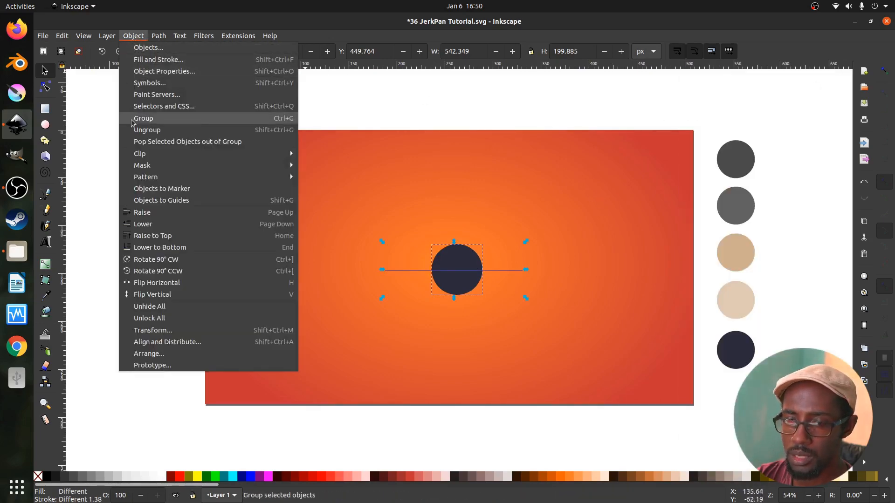
left_click(168, 342)
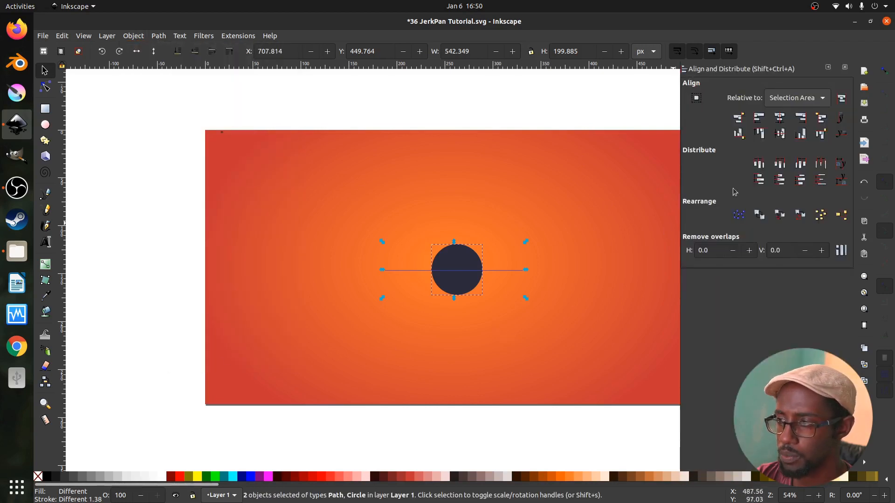
left_click(787, 138)
Step: Try to split the dark circle along the horizontal line with the Division path operation
left_click(487, 284)
scroll(493, 277, "up", 1, "ctrl")
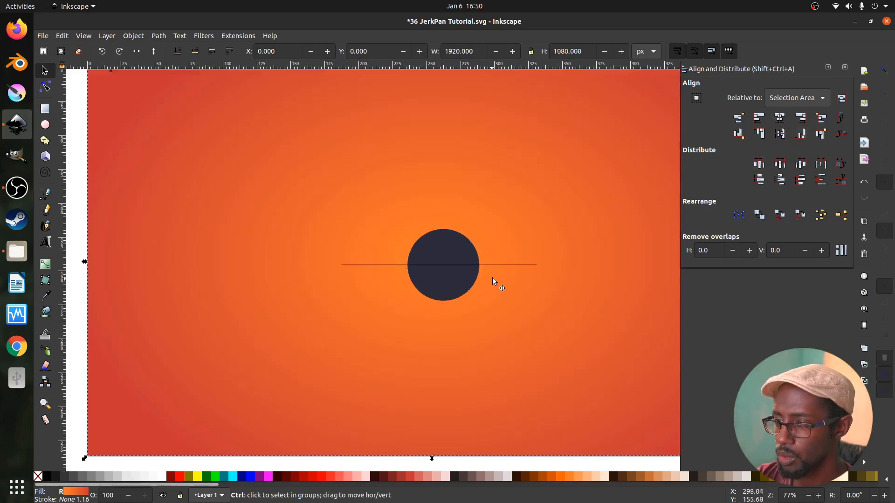
double_click(496, 267)
left_click(459, 293, "shift")
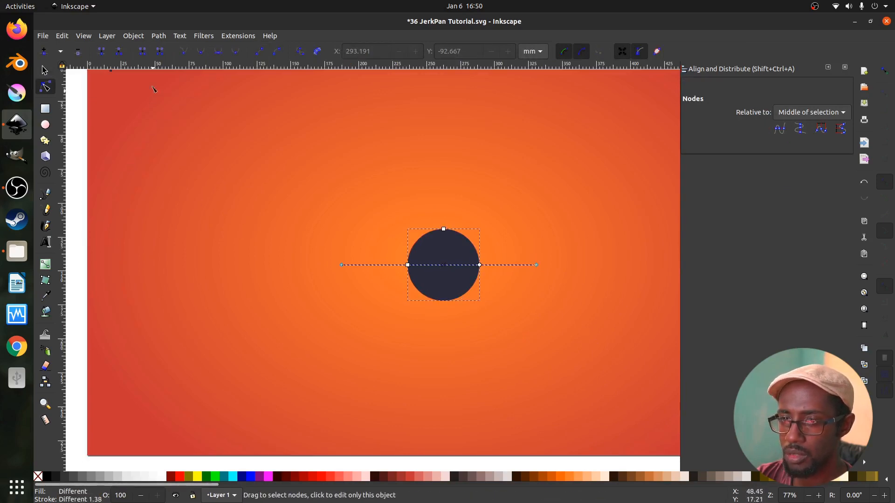
left_click(158, 36)
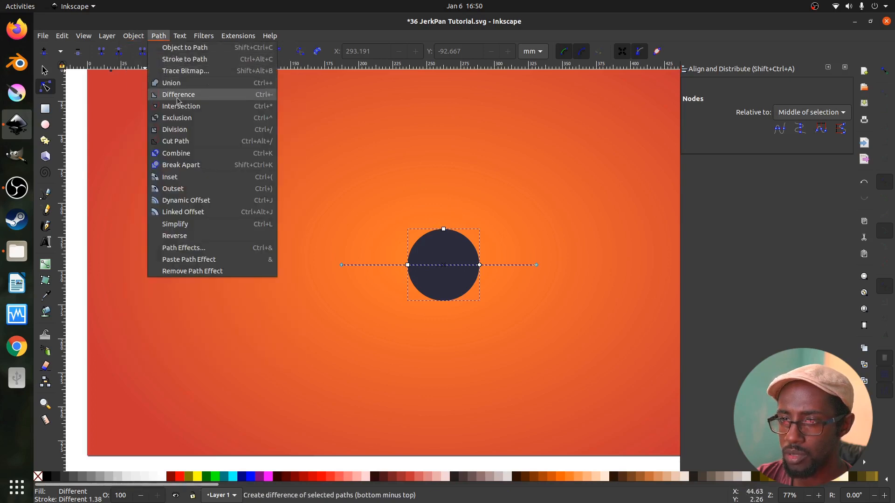
left_click(176, 129)
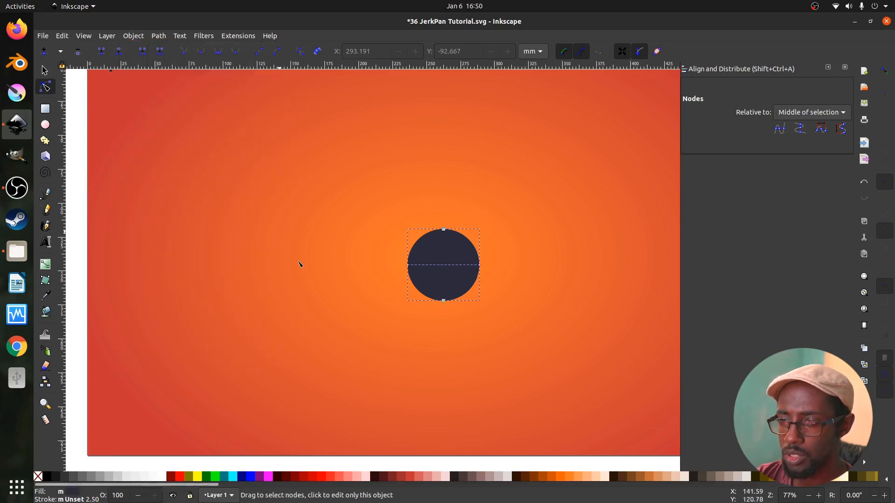
Step: Undo the division and cut the horizontal line out of the drawing
scroll(450, 303, "down", 1)
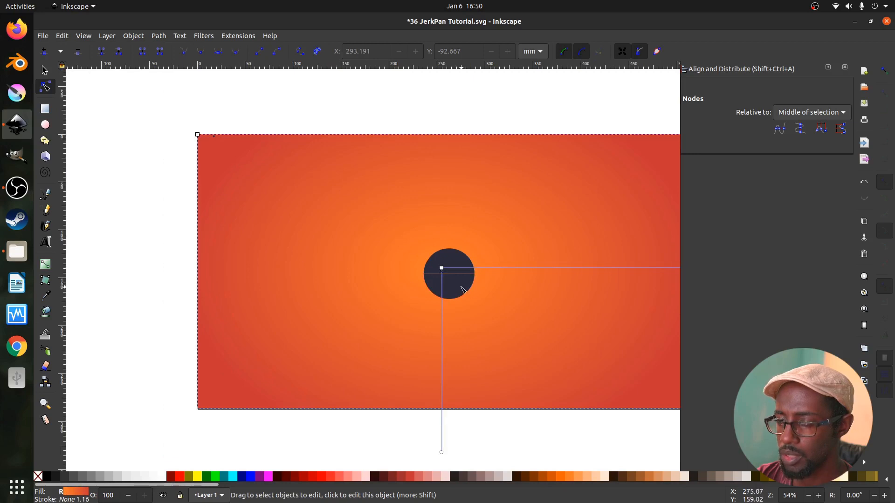
scroll(461, 289, "up", 2)
key("ctrl+z")
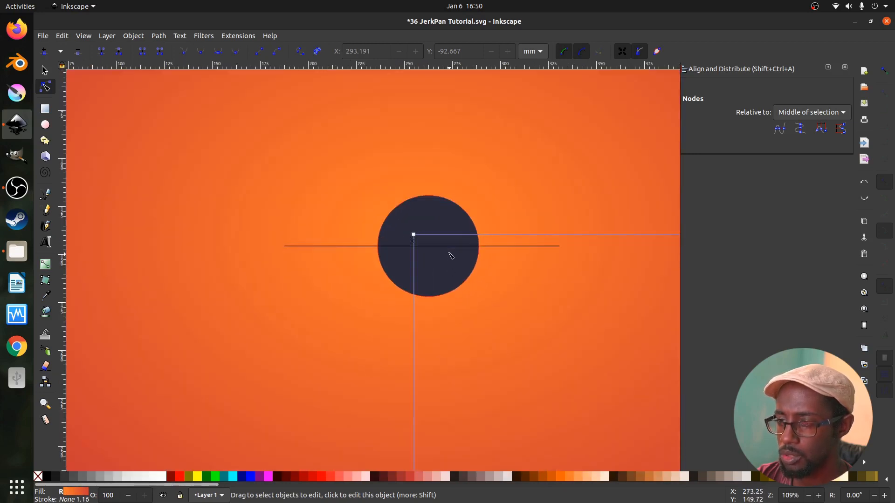
key("s")
left_click(444, 250)
left_click(445, 246)
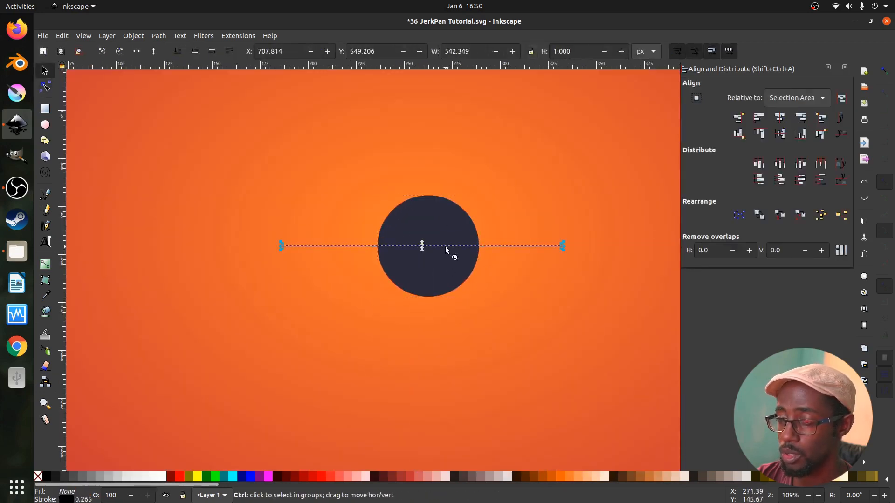
key("ctrl+x")
Step: Try cutting the dark circle to a lower half circle with an arc from 0 to 180 degrees, and undo it
left_click(444, 233)
key("e")
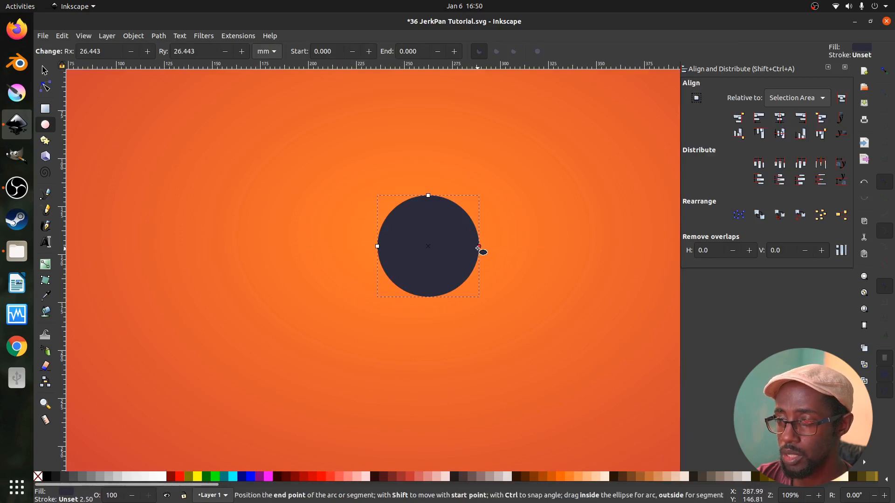
left_click_drag(479, 246, 311, 244)
key("s")
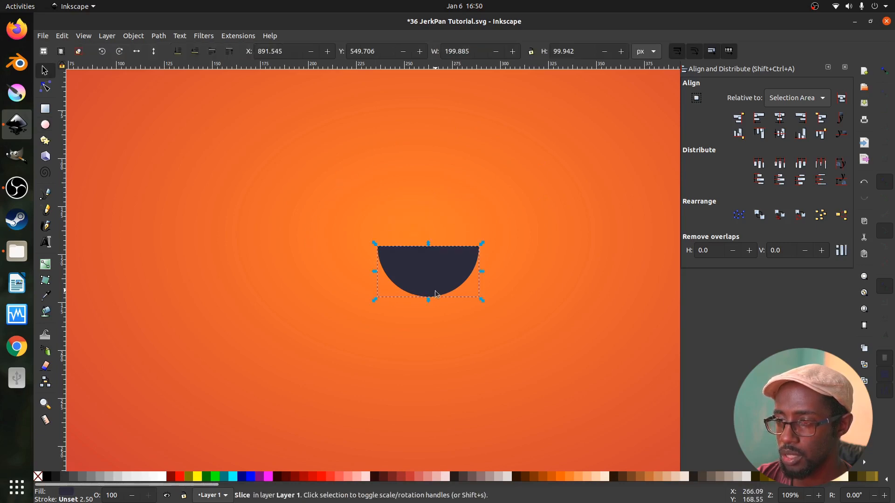
key("e")
key("s")
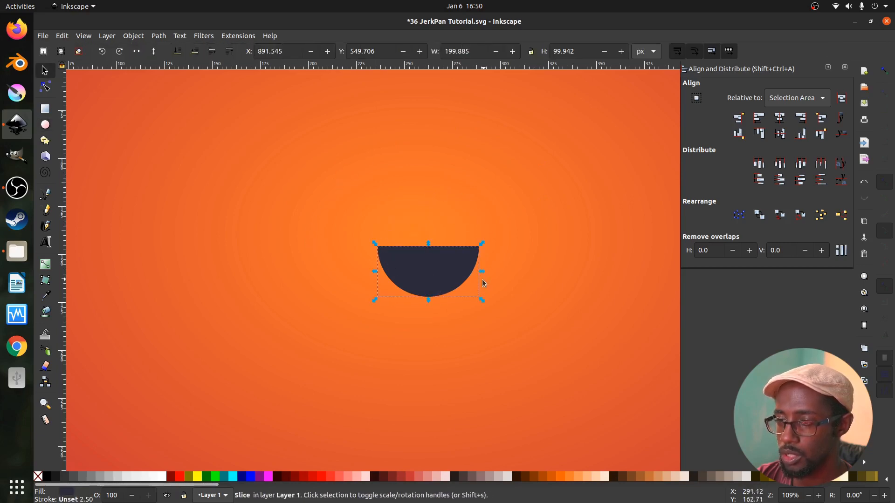
double_click(471, 266)
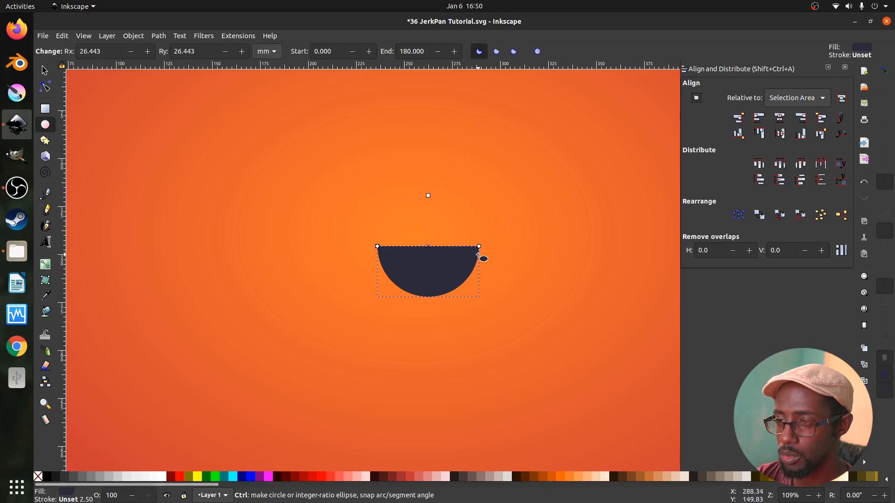
key("ctrl+z")
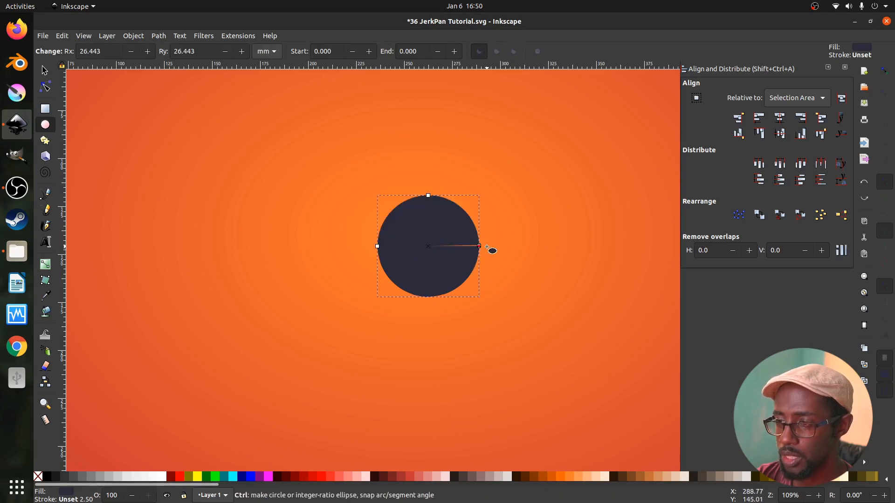
Step: Reshape the dark circle into a flat-topped lower half circle by snapping its arc's end point to the opposite side
left_click_drag(487, 247, 232, 241)
key("s")
scroll(407, 290, "down", 1)
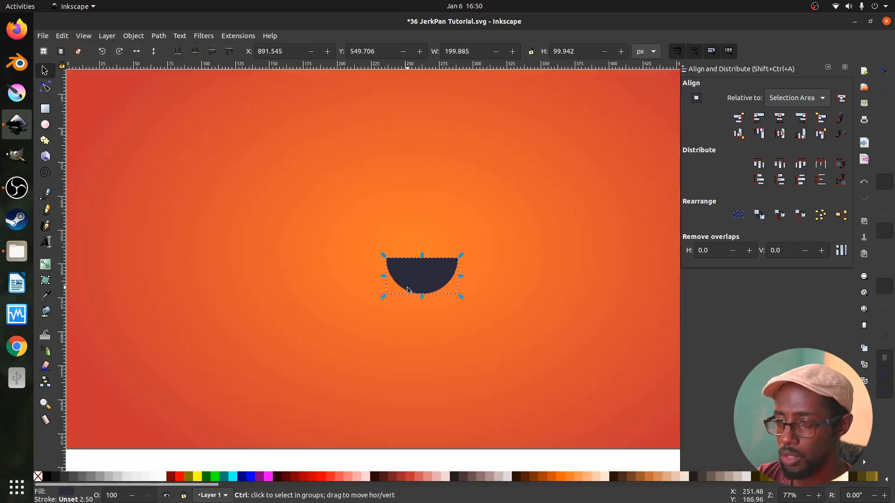
Step: Duplicate the dark half circle and set the two copies side by side at the same height with a gap between them
scroll(407, 290, "down", 1)
scroll(409, 287, "up", 1)
scroll(415, 280, "down", 2)
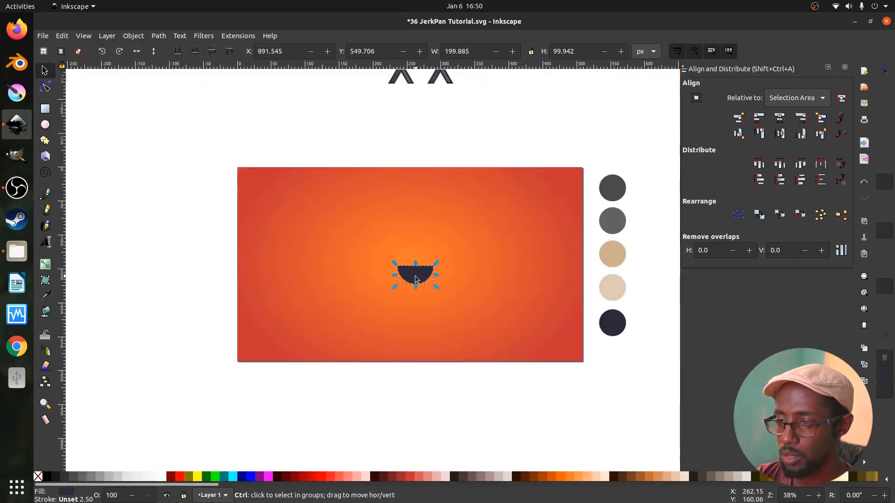
scroll(415, 279, "down", 1)
scroll(415, 279, "up", 2)
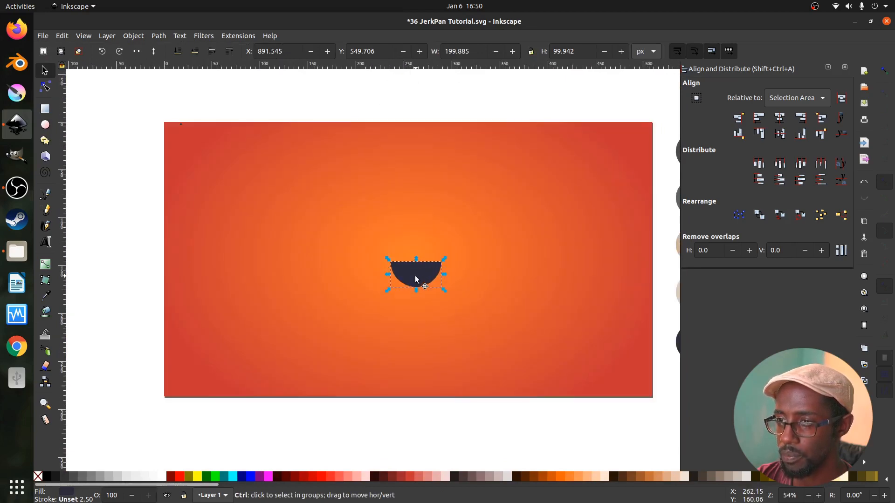
scroll(422, 280, "up", 2)
scroll(421, 280, "down", 1)
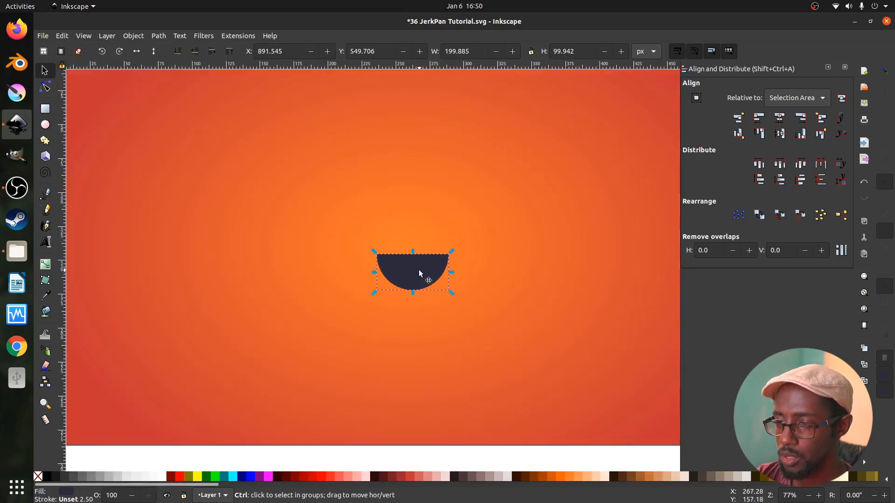
scroll(419, 278, "down", 1)
key("ctrl+d")
left_click_drag(420, 272, 393, 274)
Step: Fill both half circles with the lighter grey sampled from the second palette circle, leaving them without an outline
left_click(437, 271, "shift")
scroll(393, 273, "down", 1)
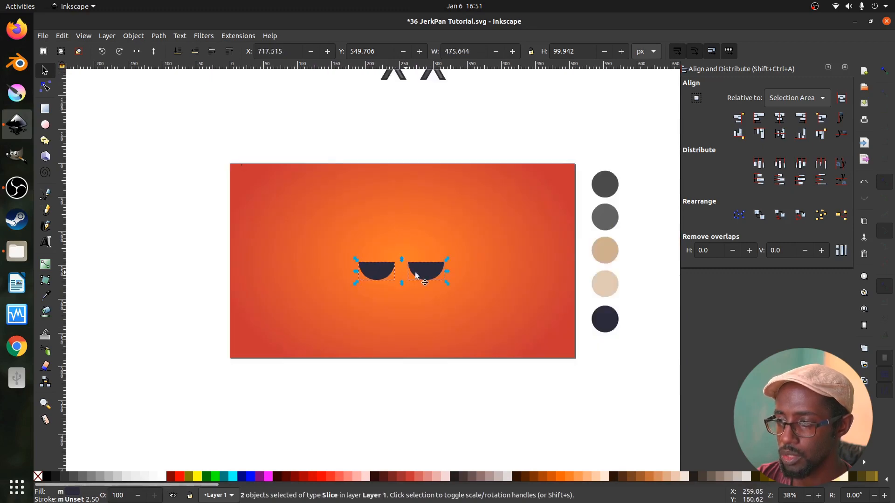
key("d")
key("d")
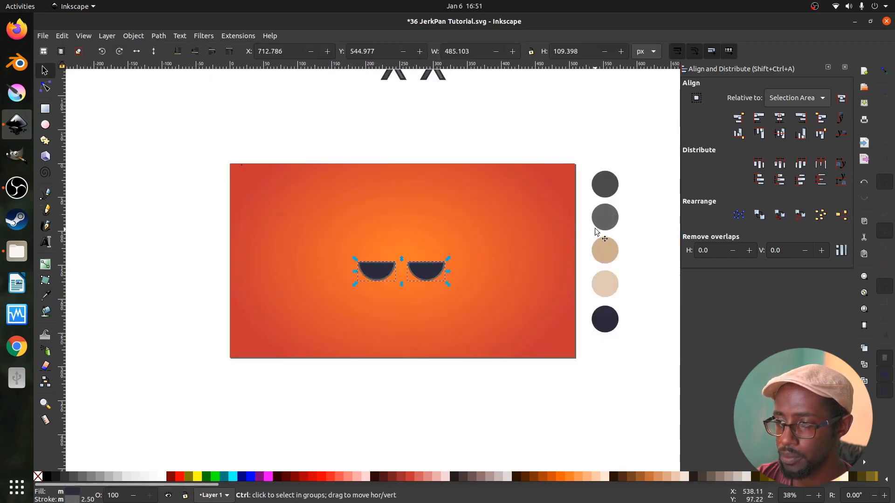
key("d")
left_click(605, 217)
key("d")
left_click(468, 348)
Step: Give the left half circle an outline in the dark navy #2b2b3c sampled from the last palette circle
scroll(411, 284, "up", 2)
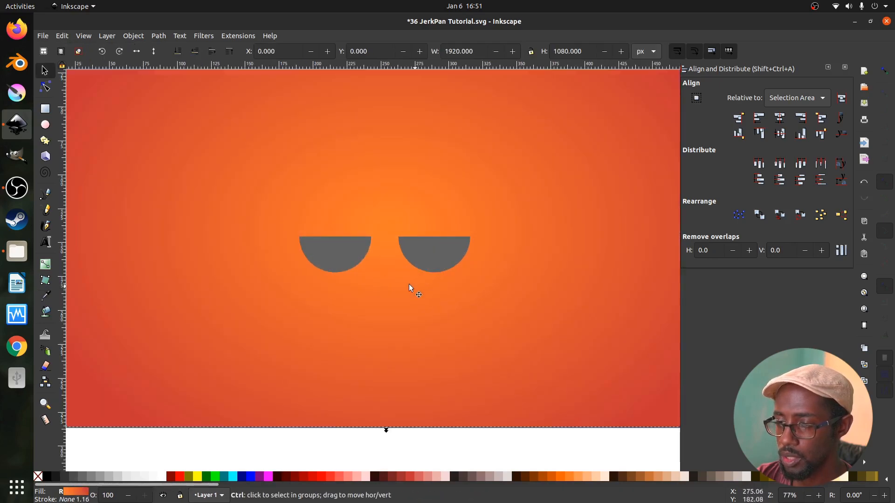
scroll(380, 273, "down", 2)
scroll(381, 272, "down", 1)
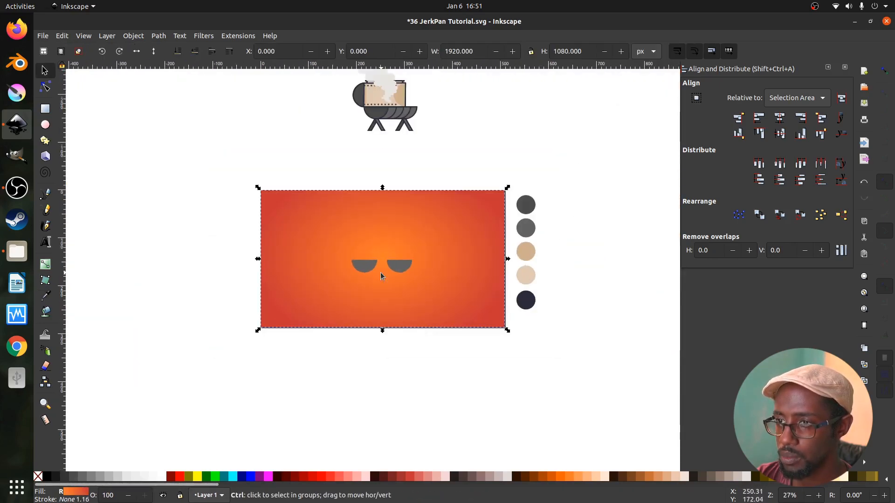
scroll(380, 272, "up", 3)
left_click(356, 261)
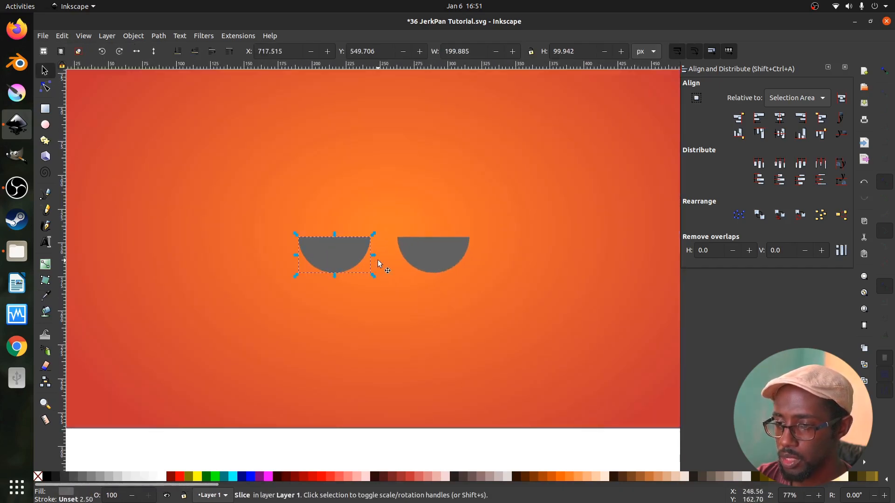
scroll(384, 259, "right", 3)
scroll(384, 259, "down", 1)
key("d")
left_click(571, 326, "shift")
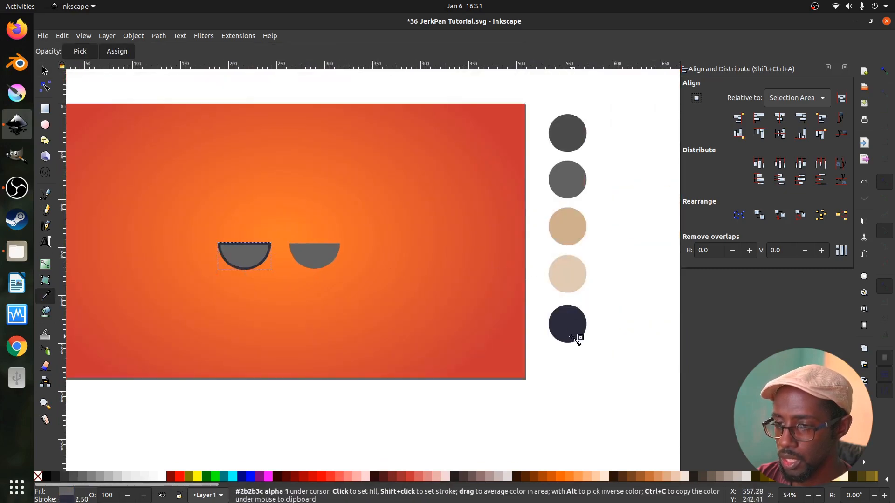
key("d")
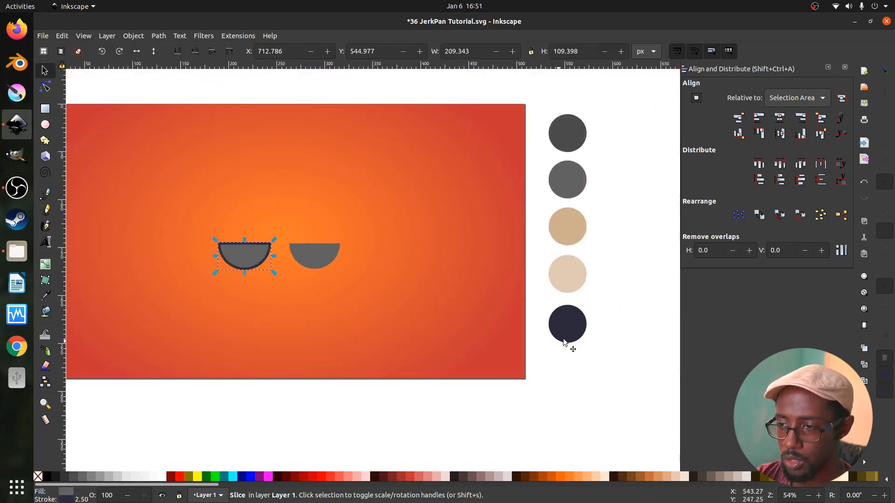
Step: Close the Align and Distribute settings and open Fill and Stroke for the left half circle
right_click(68, 493)
key("Escape")
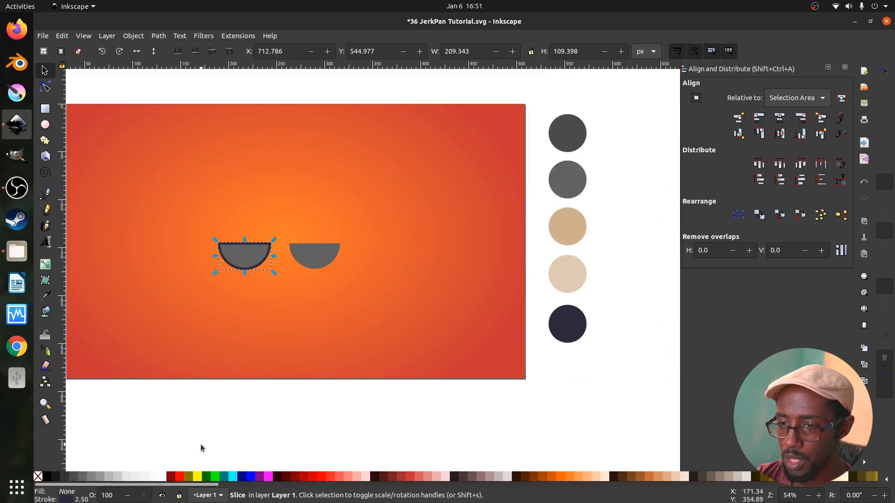
key("Escape")
left_click(232, 268)
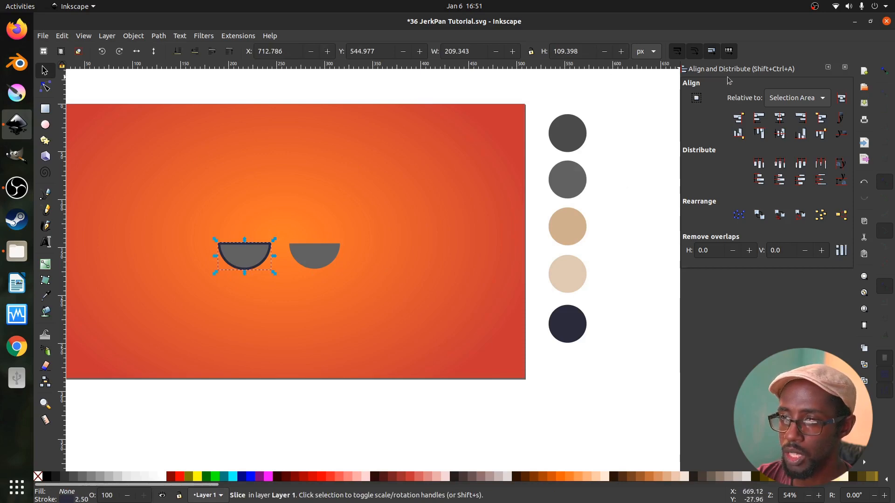
left_click(845, 68)
left_click(133, 36)
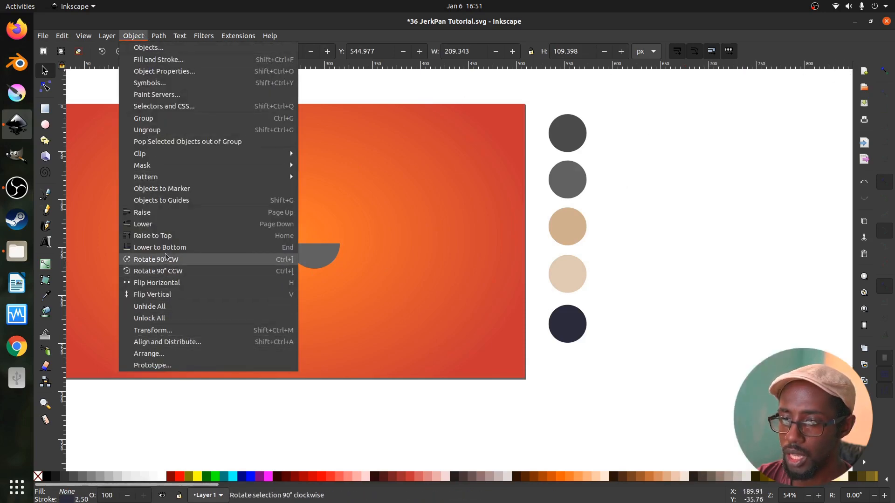
left_click(179, 59)
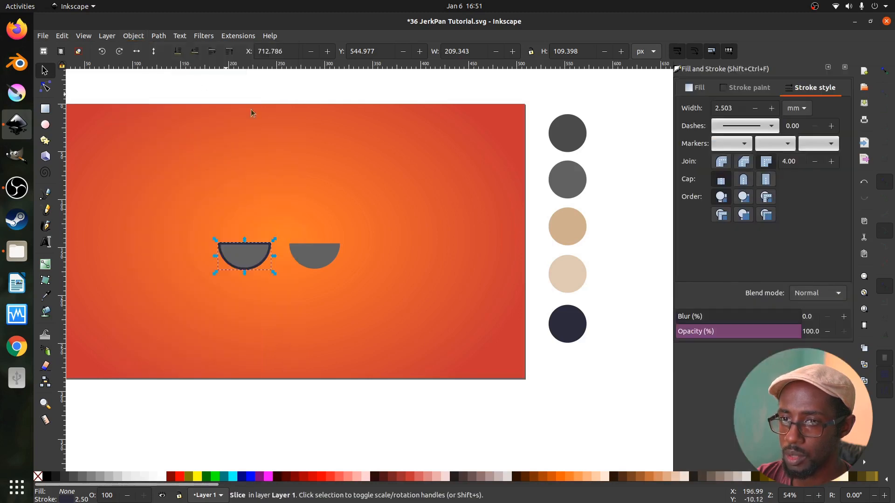
Step: Set the left half circle's stroke width to 2.3 mm
left_click(750, 96)
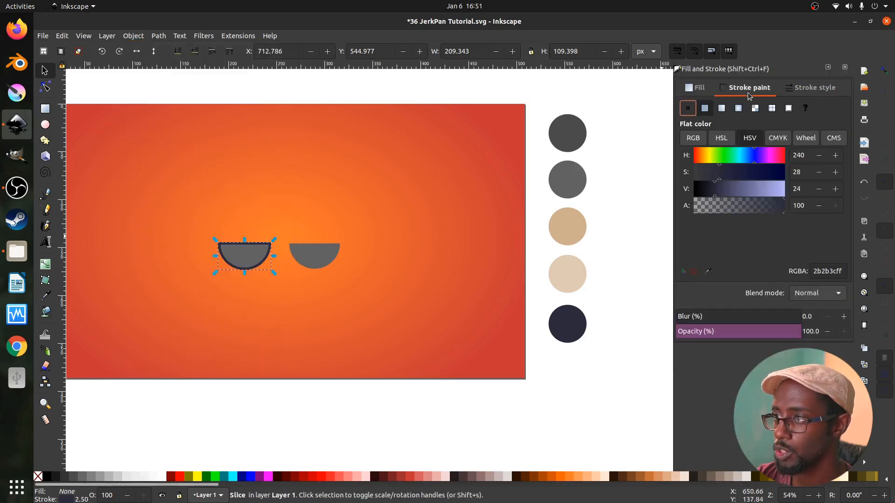
left_click(792, 93)
left_click(736, 113)
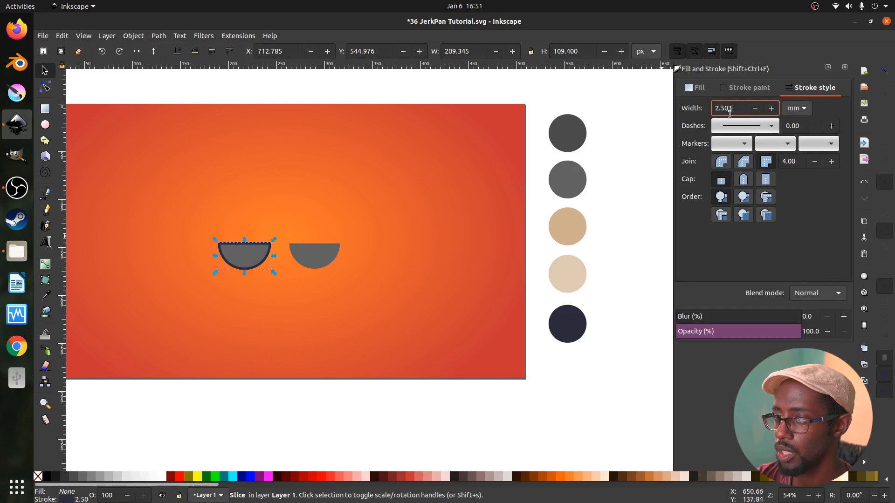
double_click(732, 109)
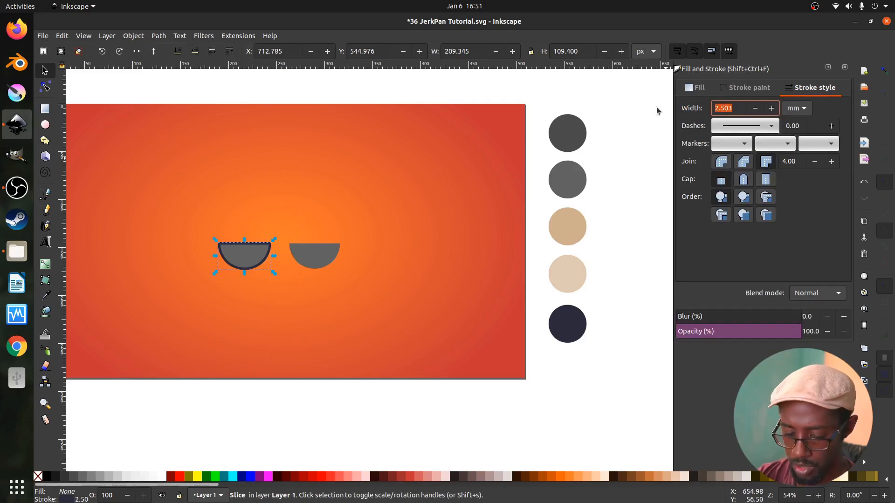
type("2.")
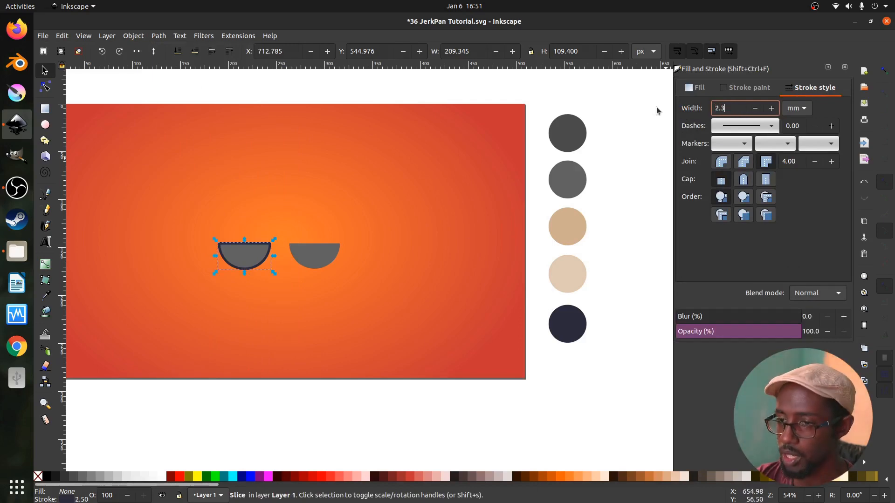
type("3")
key("Return")
Step: Move the right half circle horizontally farther from the left one, to an X position of about 1047 px
left_click(568, 195)
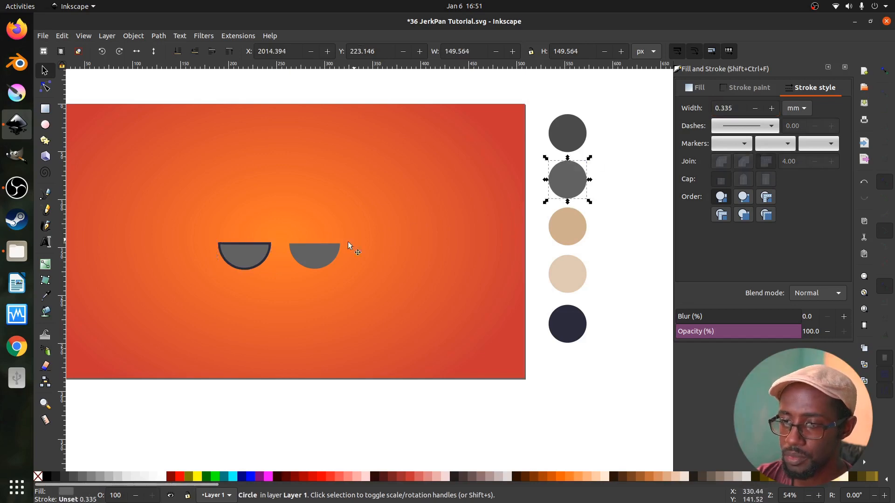
left_click(316, 258)
scroll(264, 260, "up", 1)
mouse_move(262, 261)
left_mouse_down()
mouse_move(218, 264)
mouse_move(278, 260)
left_mouse_up()
left_click_drag(332, 255, 351, 255)
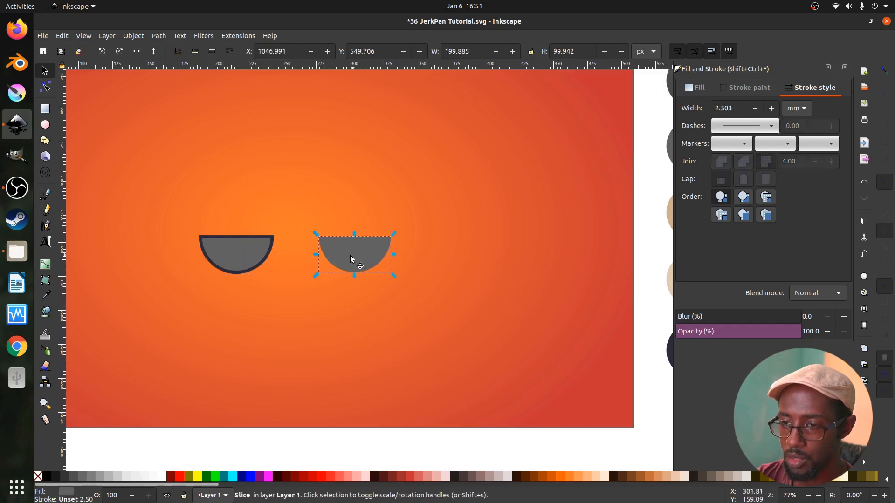
Step: Check the left half circle's navy outline up close and undo it, leaving only the grey fill
scroll(351, 255, "down", 2)
scroll(350, 256, "up", 2)
scroll(258, 237, "up", 3)
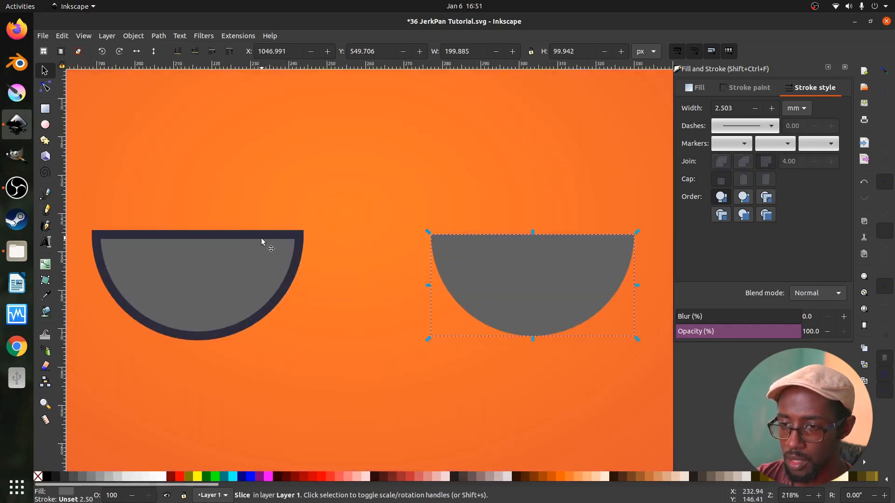
left_click(265, 239)
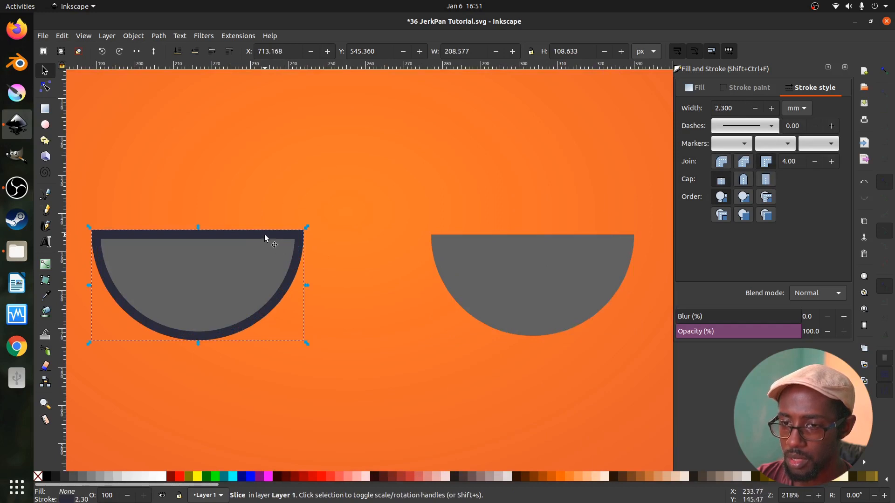
scroll(334, 234, "down", 2)
scroll(334, 234, "up", 2)
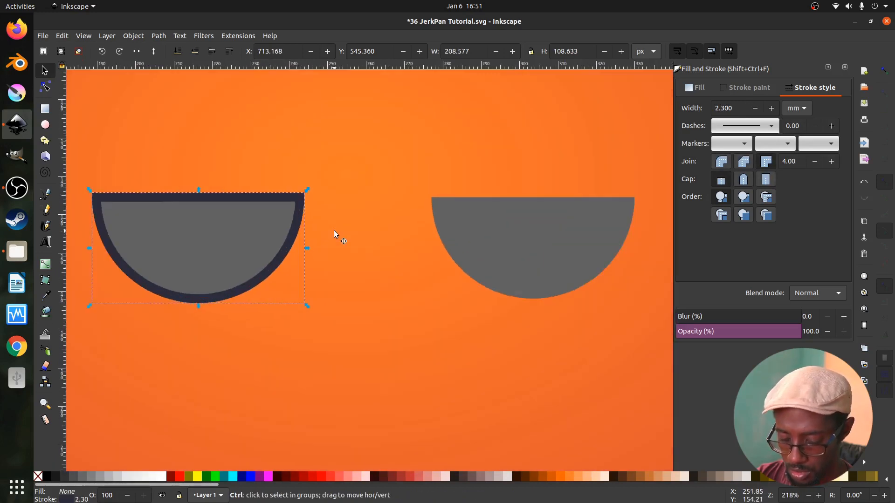
key("ctrl+z")
left_click(277, 218)
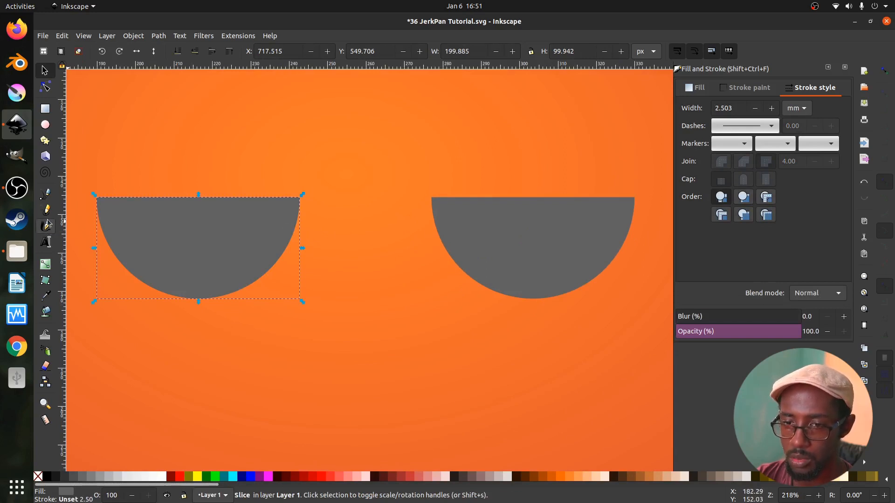
Step: Turn on snapping and try to start a Pen line at the left half circle's inner top corner
left_click(45, 194)
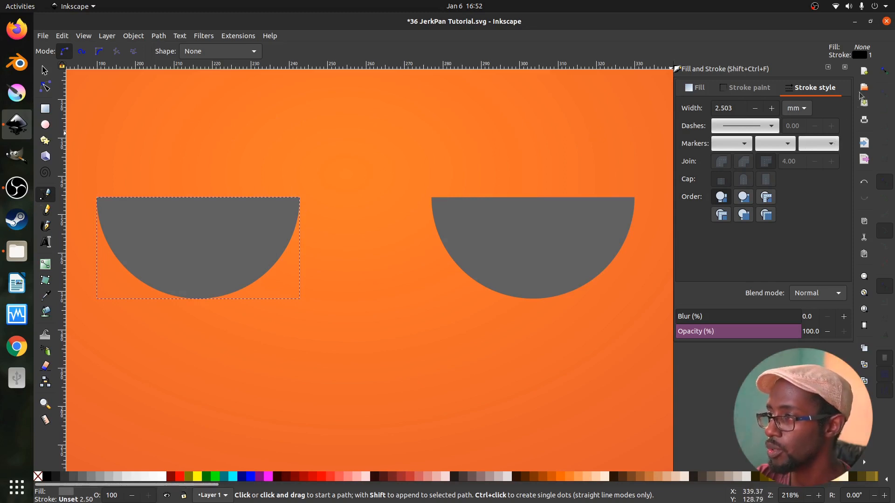
left_click(888, 75)
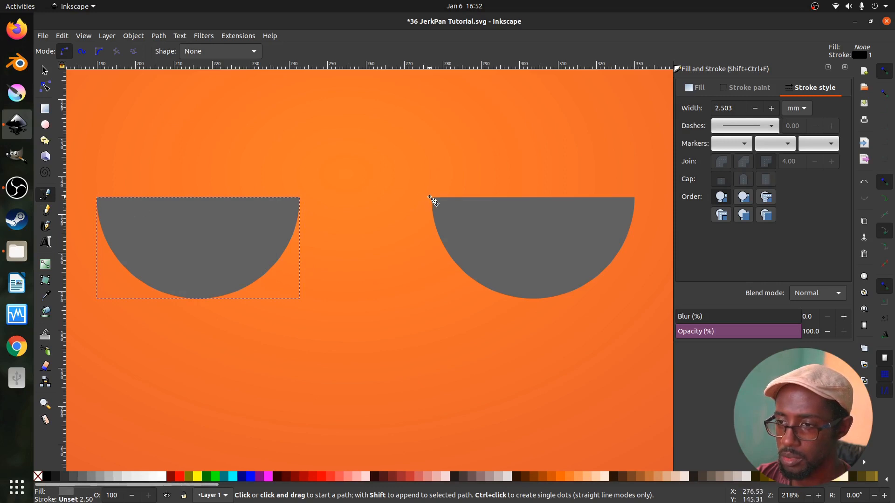
left_click(298, 198)
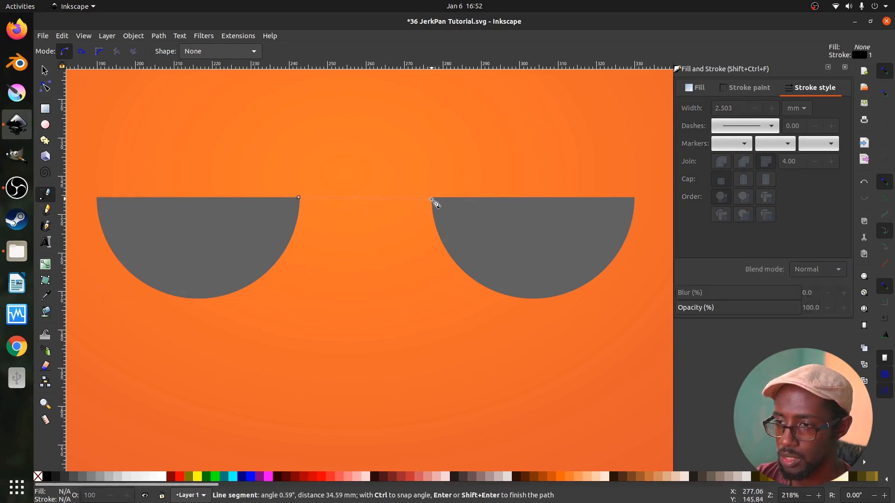
key("s")
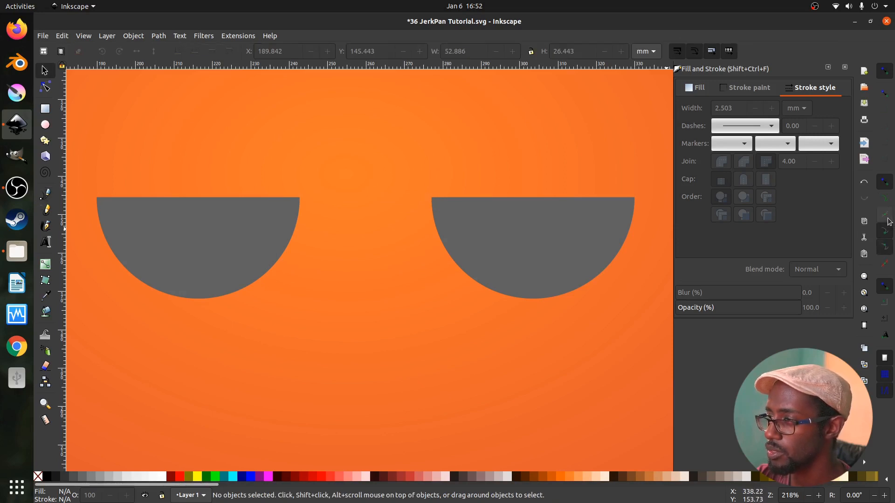
Step: Try to draw a snapped Pen line between the two half circles' inner top corners and dismiss the error message
key("b")
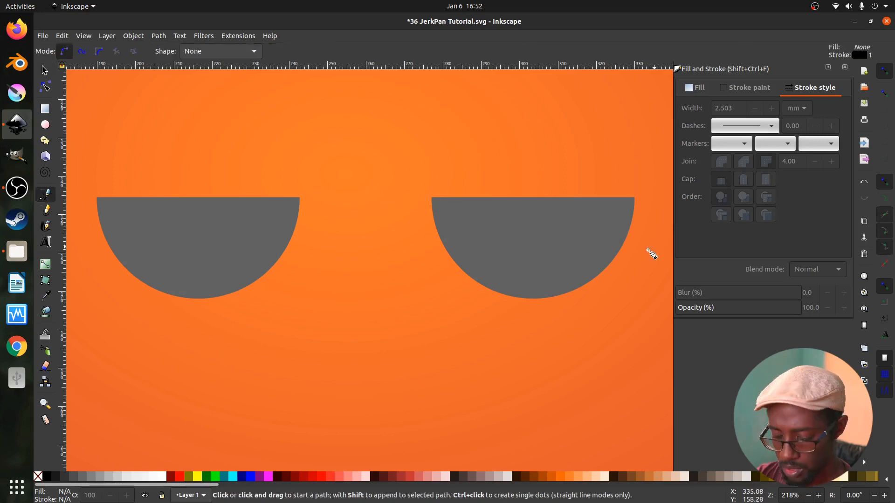
left_click(299, 198)
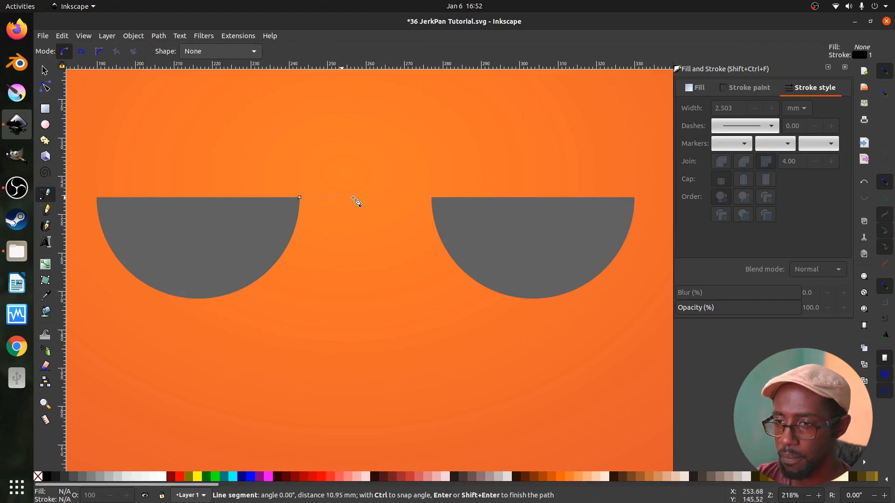
left_click(433, 197)
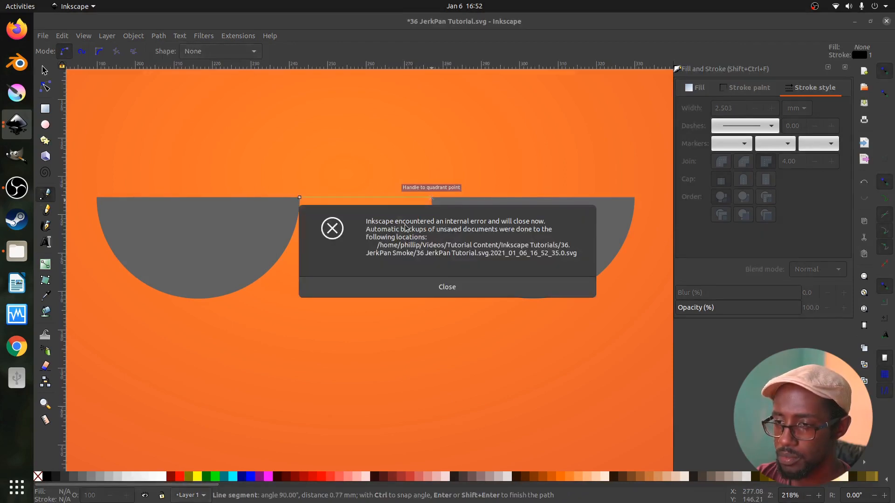
left_click(436, 288)
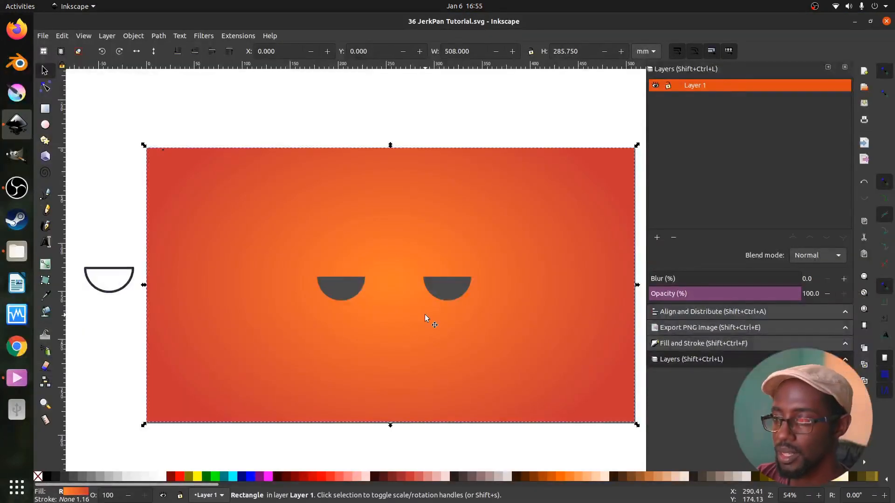
Step: Draw a closed Pen path about 114 by 25 mm joining the half circles' inner top corners and lowest points
key("ctrl")
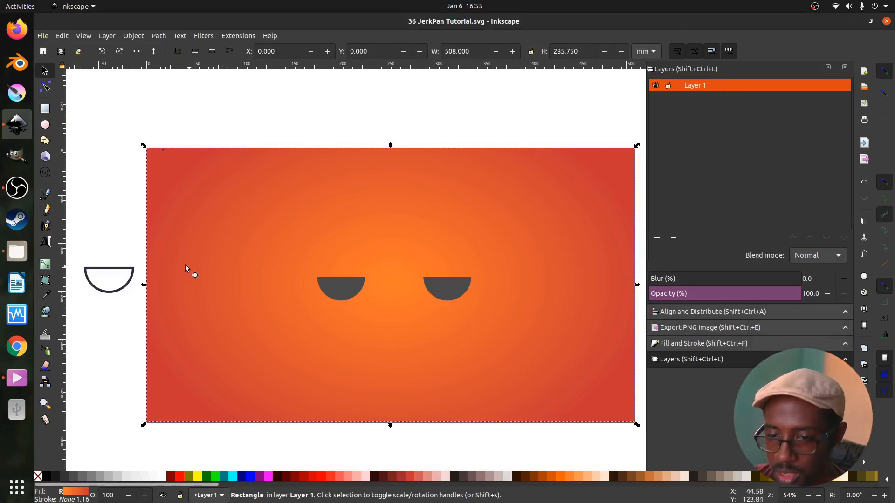
left_click(45, 194)
scroll(391, 291, "up", 2)
scroll(391, 291, "up", 1)
left_click(322, 254)
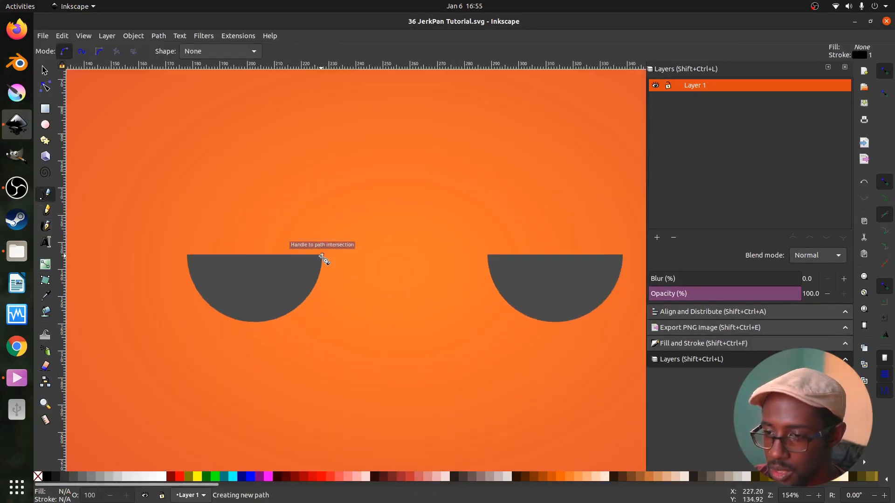
left_click(488, 256)
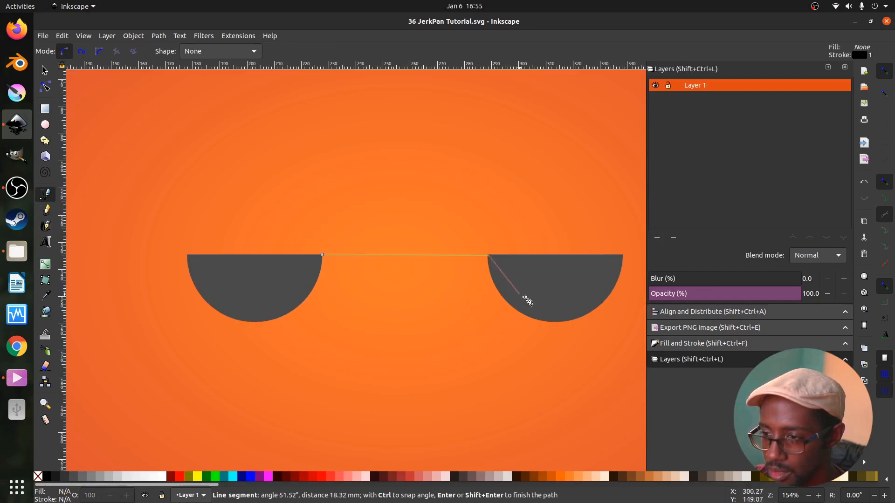
left_click(558, 322)
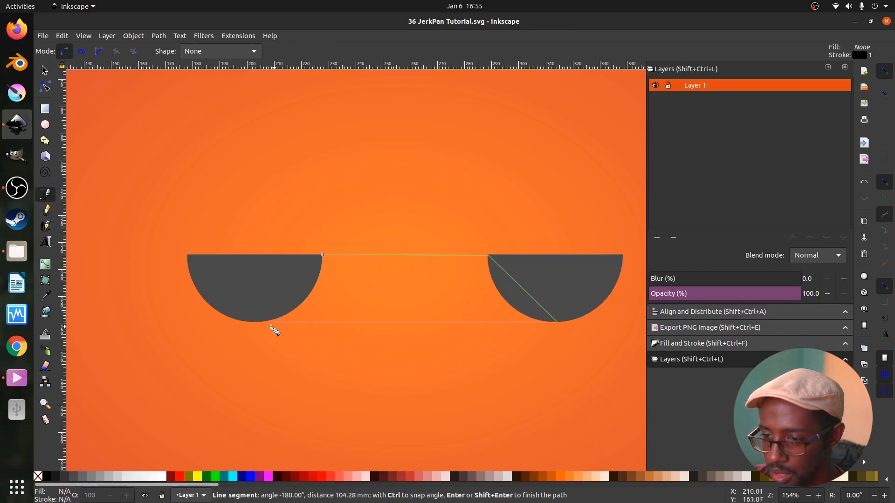
left_click(250, 321)
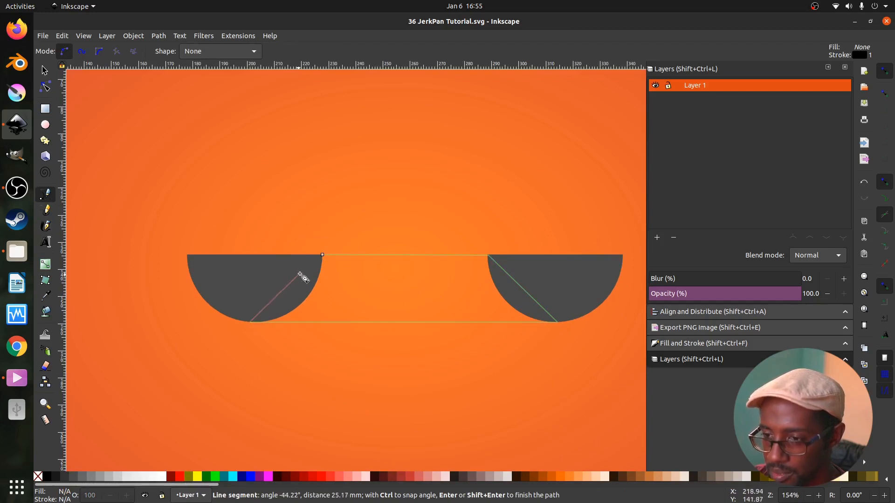
left_click(322, 255)
key("s")
scroll(559, 324, "up", 2)
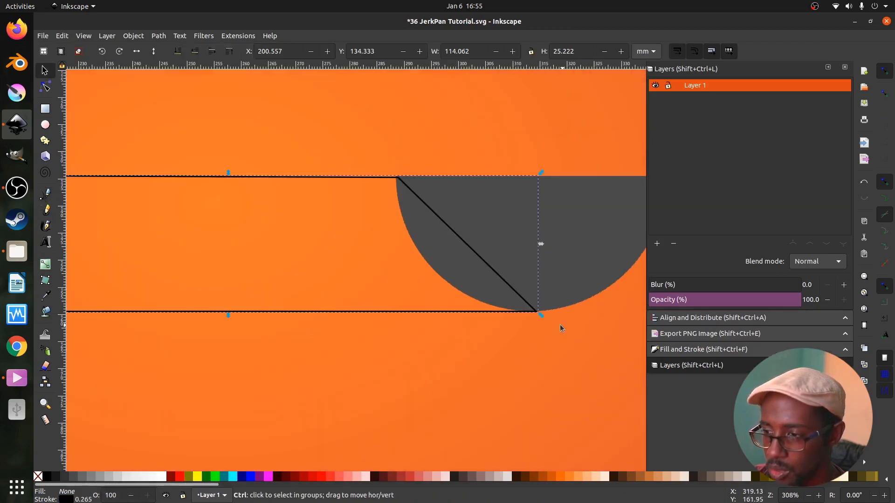
scroll(547, 324, "down", 3)
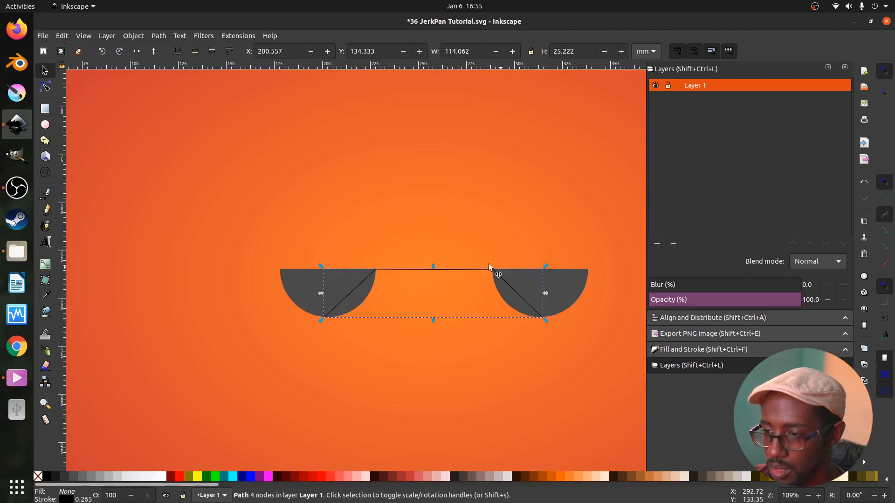
Step: Fill the connecting shape with the half circles' dark grey #4c4c4c and lower it behind both half circles
key("d")
left_click(346, 300)
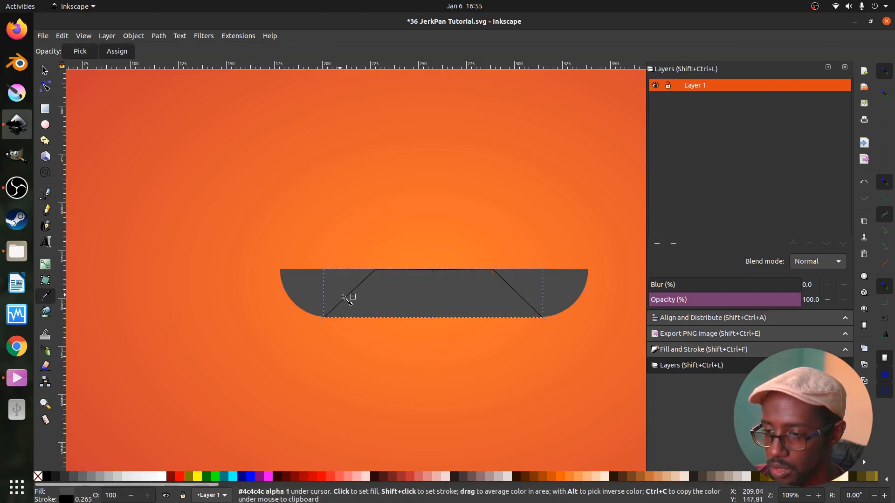
key("s")
scroll(178, 110, "down", 2)
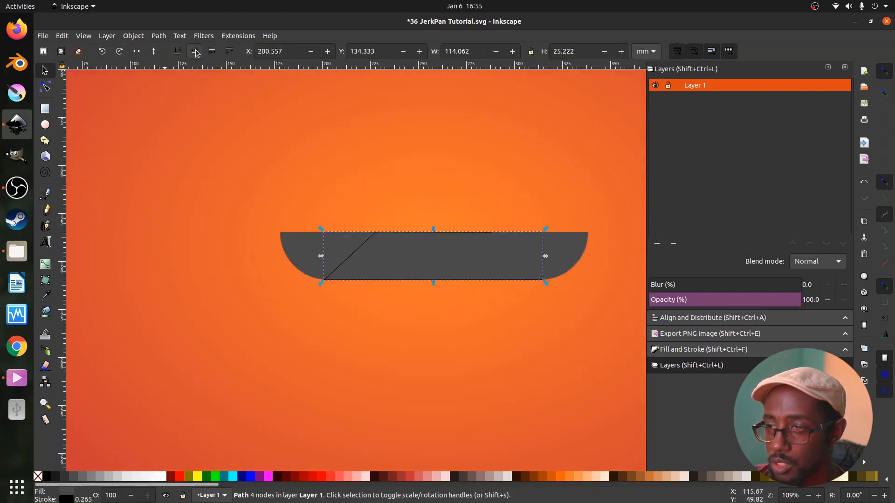
scroll(433, 206, "up", 2)
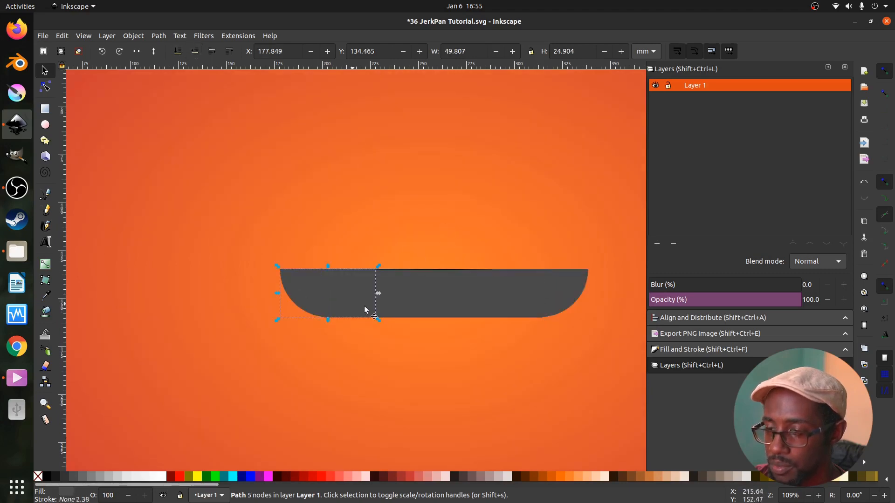
Step: Compare the pan body with the reference barbecue above the page and delete the trial half circle placed beside it
scroll(427, 297, "up", 6)
scroll(377, 297, "down", 3)
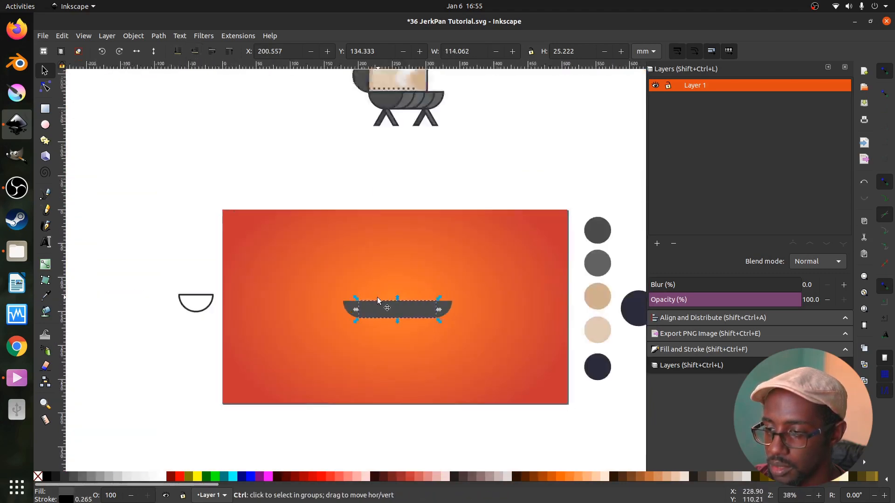
scroll(429, 310, "up", 4)
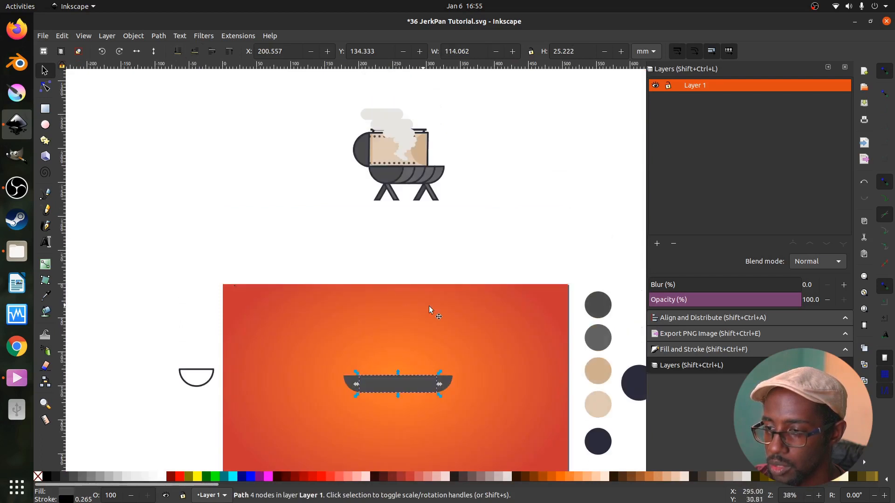
left_click_drag(414, 380, 444, 214)
key("Delete")
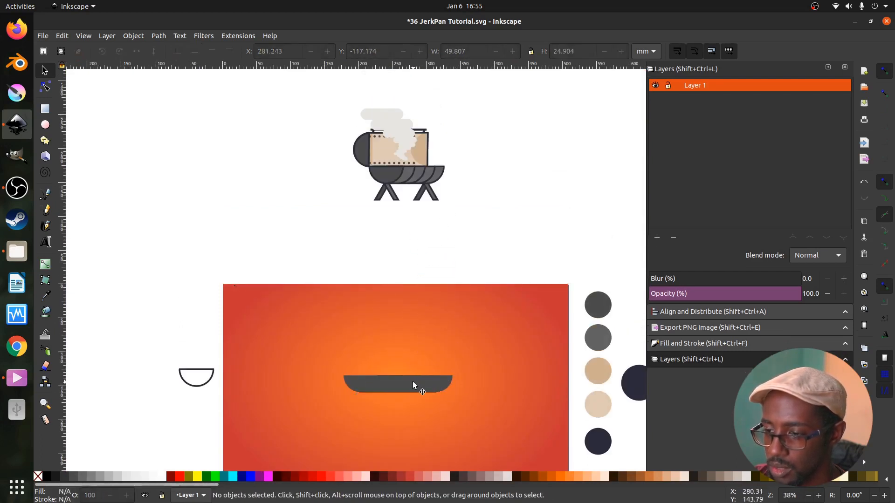
Step: Draw a horizontal Pen line about 112 mm long along the reference pan's rim and align it with the new body's left top corner
key("b")
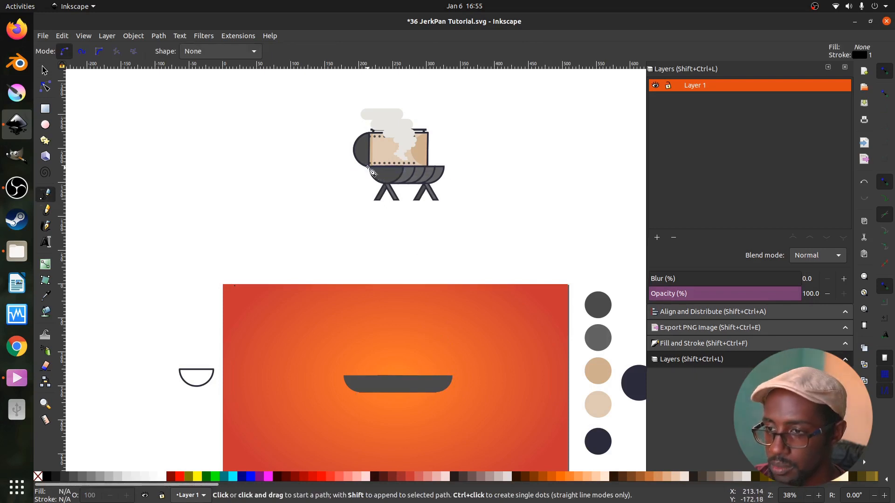
left_click(368, 167)
key("Return")
key("s")
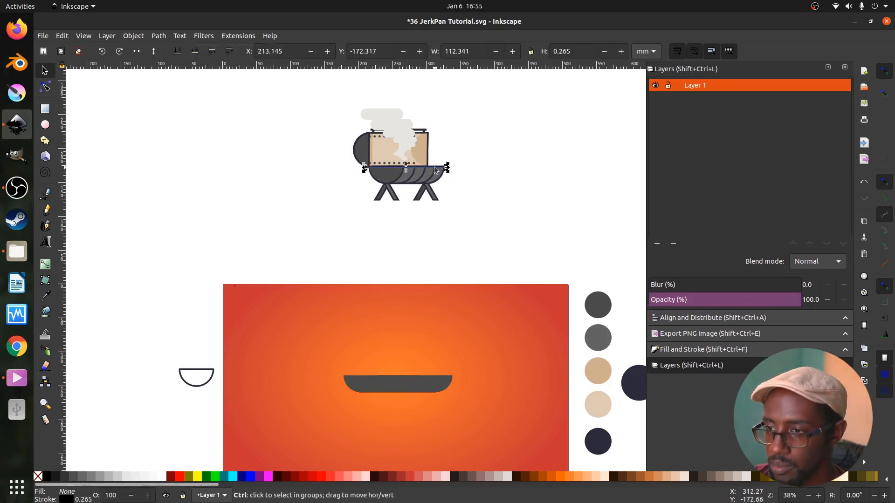
left_click_drag(434, 167, 430, 294)
left_click_drag(435, 371, 367, 353)
scroll(429, 385, "up", 3)
Step: Shorten the body to the guide line by moving the right half circle to X about 240 mm and the connecting shape's lower right node inward
left_click(482, 378)
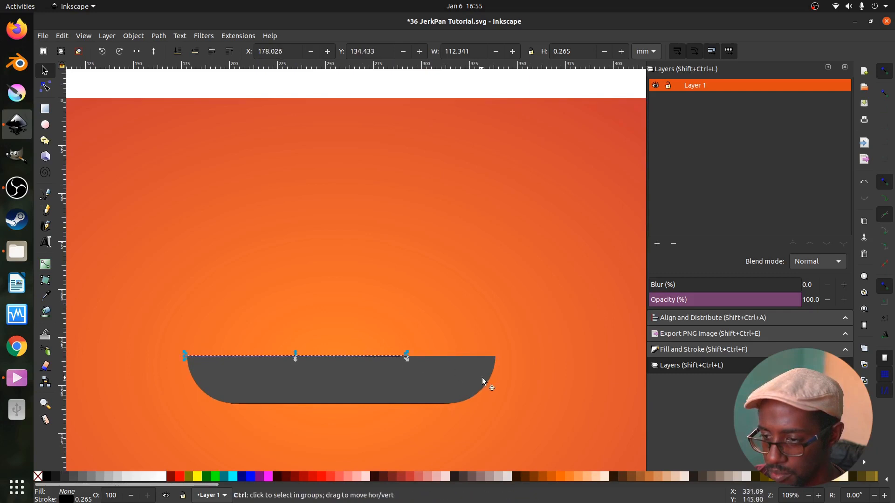
left_click_drag(482, 377, 387, 385)
key("n")
left_click_drag(449, 403, 364, 399)
key("s")
scroll(390, 357, "down", 3)
scroll(382, 357, "up", 2)
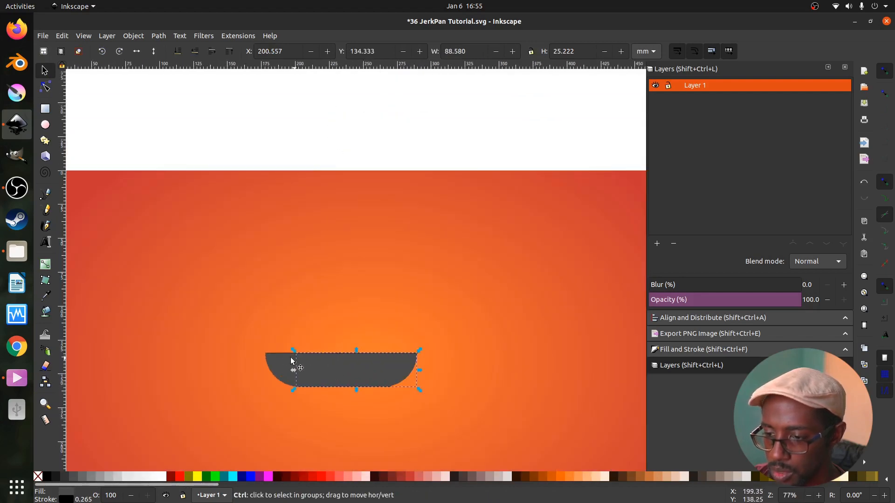
Step: Move the guide line off the pan body's top edge and delete it
left_click_drag(282, 358, 286, 278)
key("Delete")
scroll(350, 391, "up", 2)
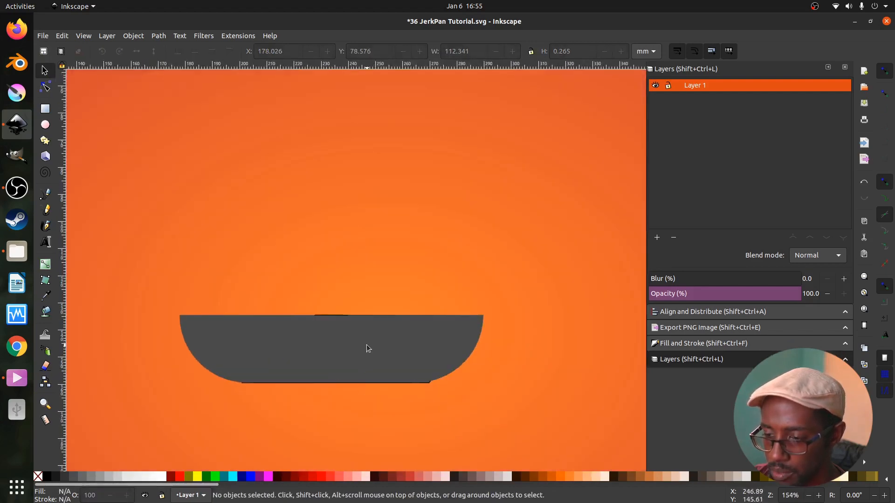
Step: Remove the black stroke from the shape connecting the two half circles
left_click(367, 345)
scroll(317, 388, "up", 3)
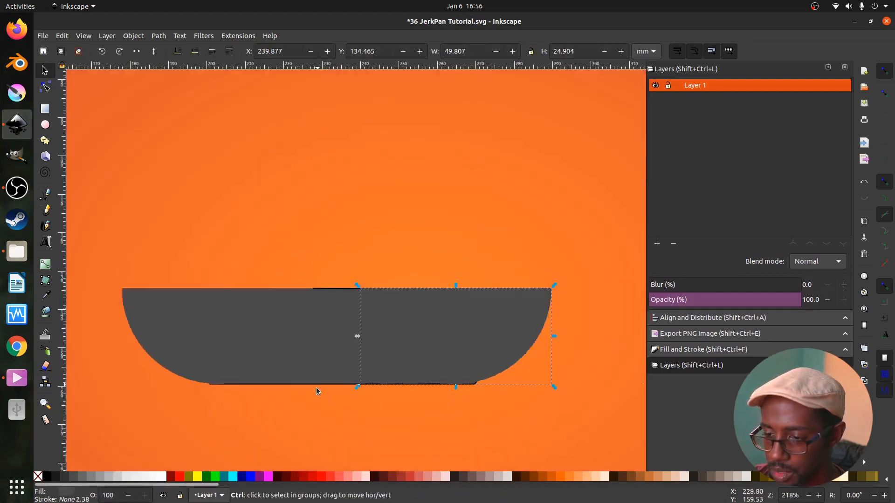
left_click(324, 385)
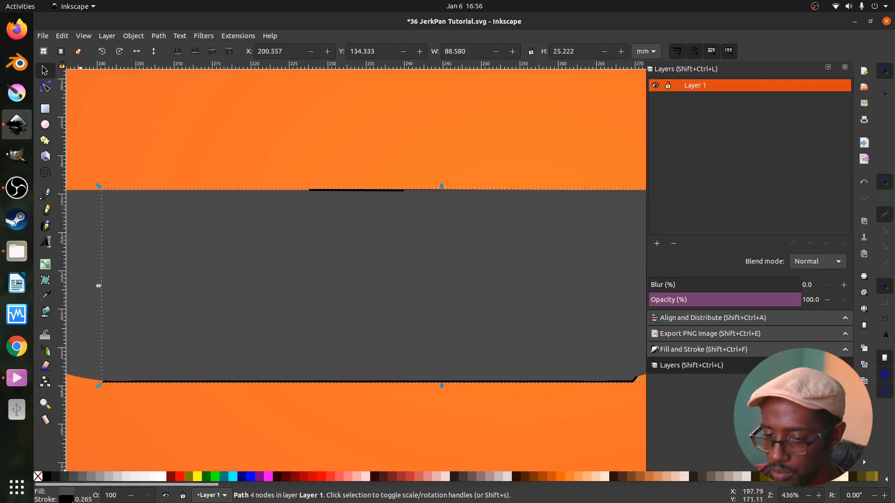
left_click(38, 477, "shift")
left_click(198, 436)
scroll(326, 359, "down", 4)
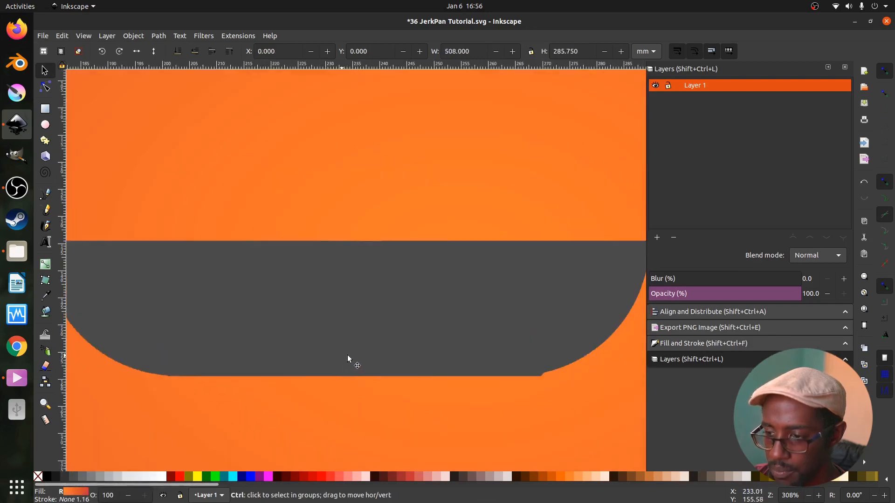
Step: Draw a rectangle about 95 mm wide and 47 mm high on the pan body's top edge, flush with its right end
scroll(429, 356, "down", 3)
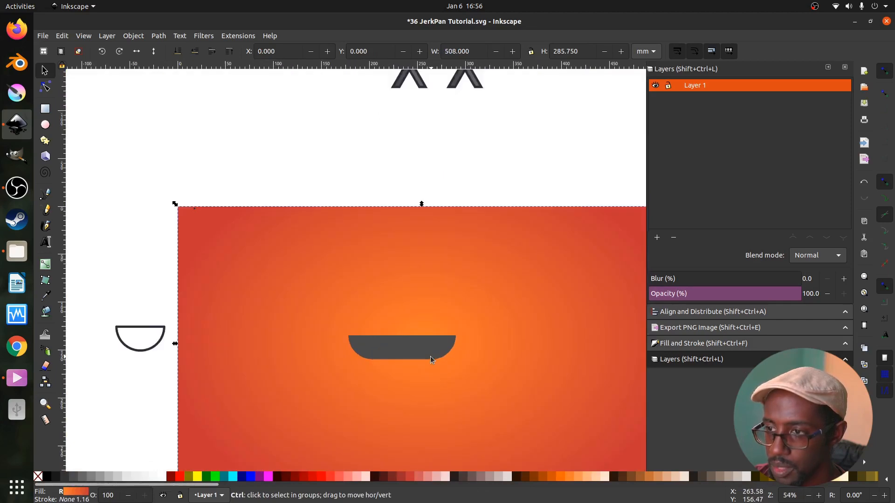
scroll(430, 356, "up", 1)
scroll(430, 357, "down", 1)
scroll(430, 356, "up", 2)
scroll(429, 356, "down", 2)
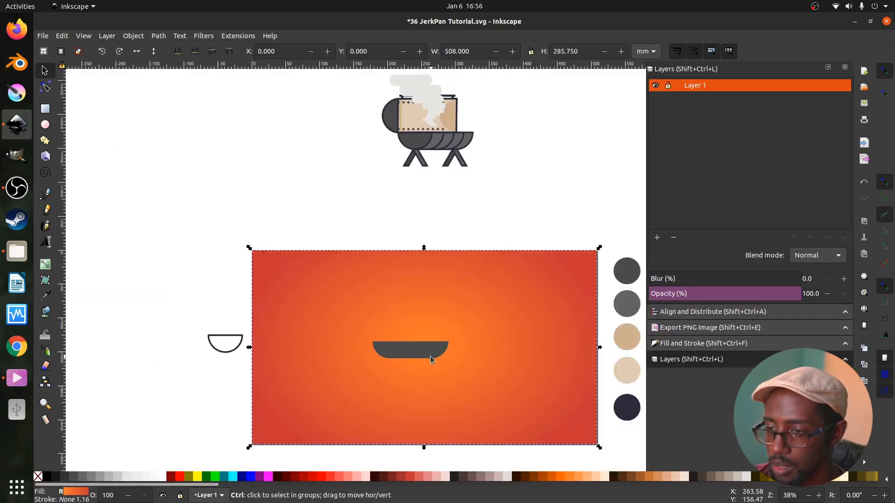
scroll(430, 356, "up", 3)
scroll(430, 356, "down", 1)
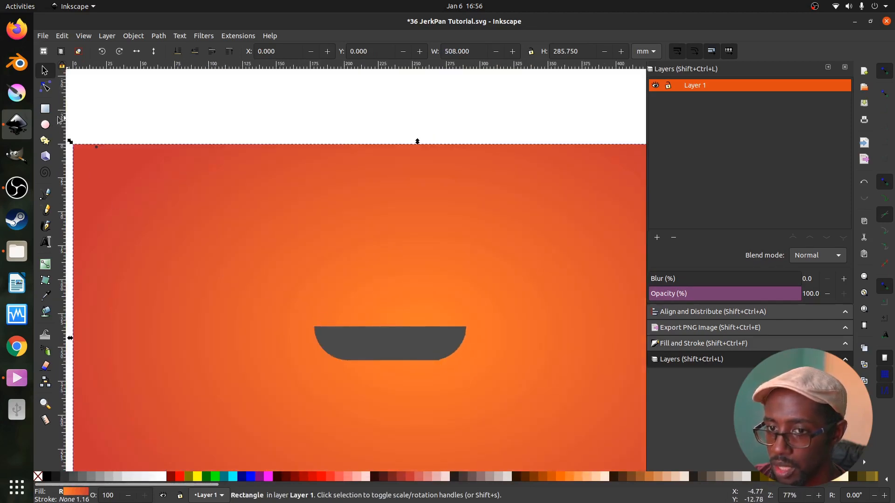
left_click(44, 109)
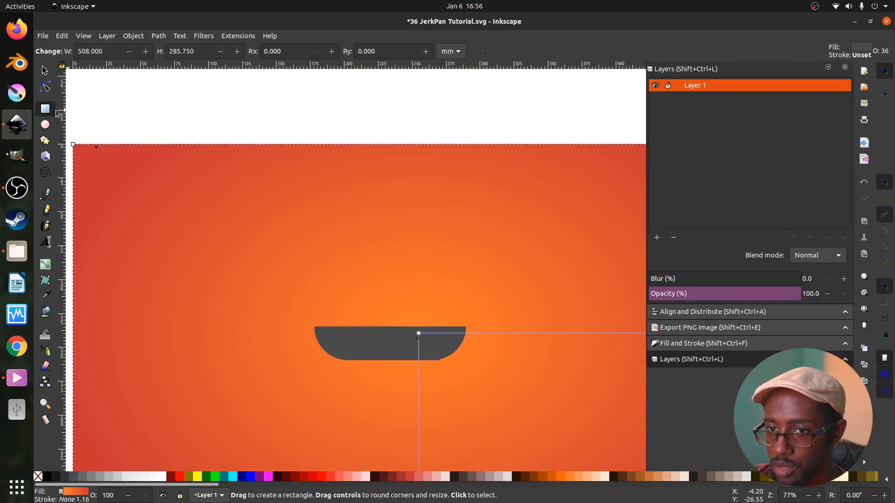
left_click_drag(337, 264, 466, 329)
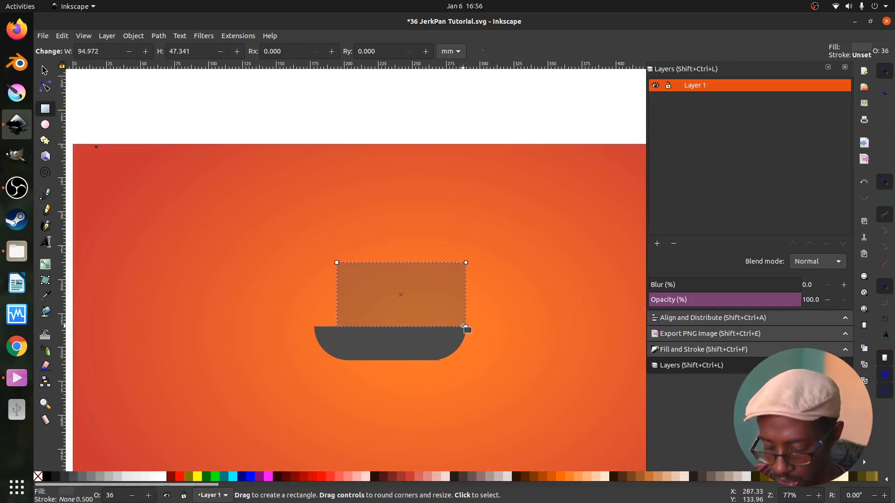
key("s")
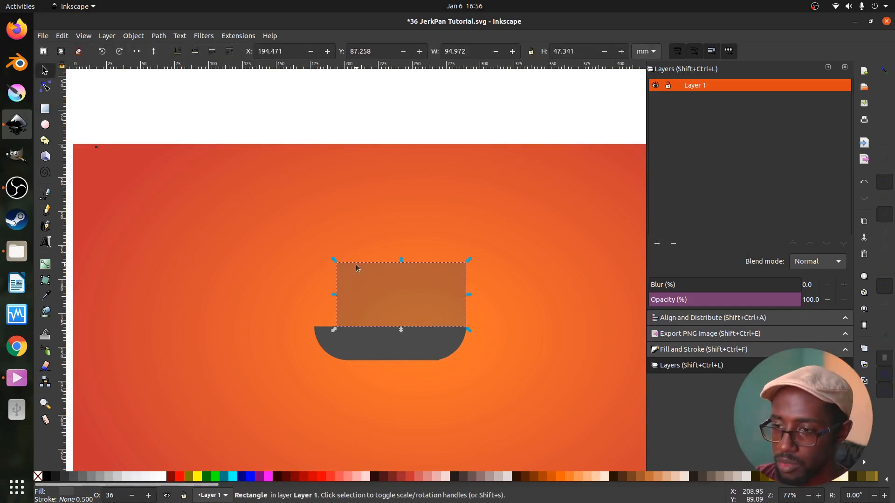
Step: Reduce the rectangle above the pan body to about 43 mm high and raise its opacity to 100%
left_click_drag(401, 262, 403, 269)
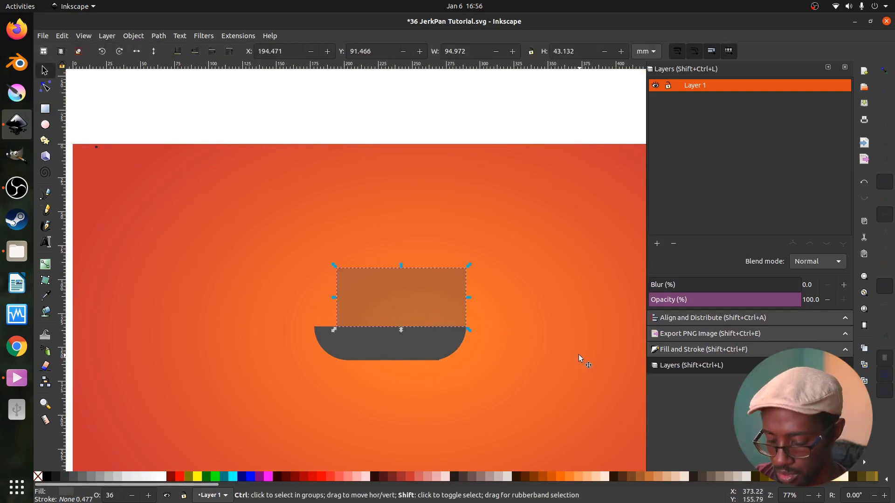
key("shift+ctrl+f")
left_click_drag(702, 300, 803, 300)
left_click(502, 257)
scroll(418, 292, "right", 3)
scroll(418, 289, "right", 2)
scroll(418, 289, "up", 2)
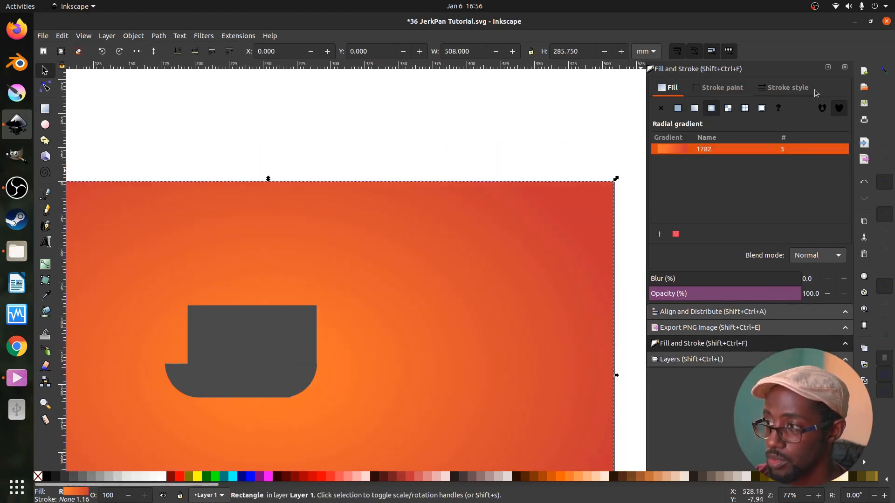
Step: Close the docked Layers, Fill and Stroke, Export PNG Image and Align and Distribute dialogs
key("shift+ctrl+l")
left_click(845, 67)
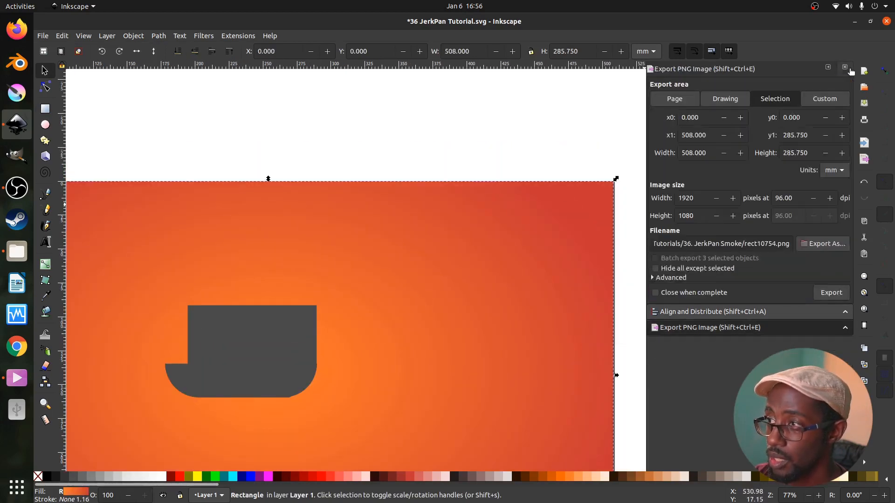
left_click(844, 67)
left_click(845, 67)
scroll(564, 268, "down", 2)
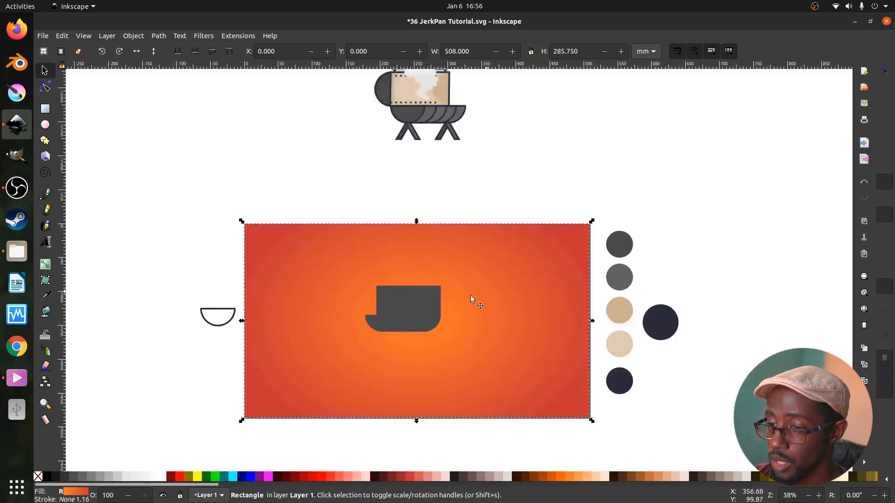
Step: Fill the rectangle with the light beige sampled from the colour swatch circles beside the page
left_click(418, 304)
key("d")
left_click(606, 345)
key("s")
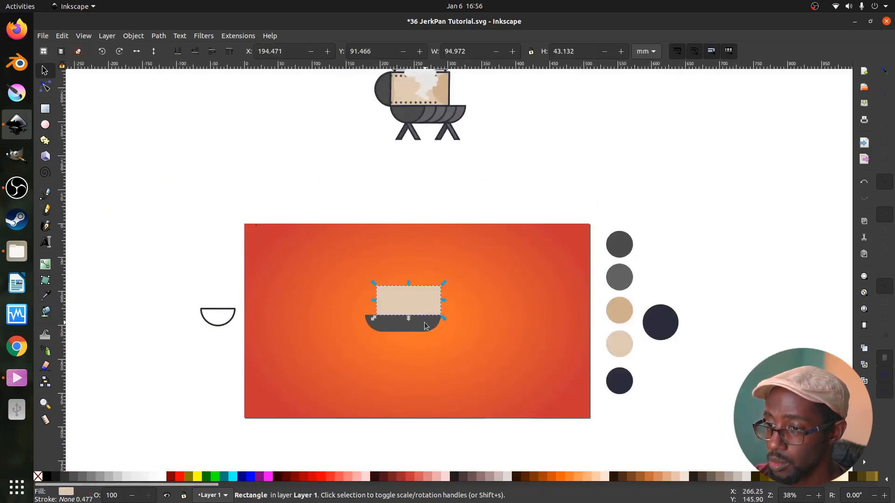
Step: Duplicate the pan body's left half circle, rotate the copy 90° counterclockwise and place it against the beige rectangle's right edge
scroll(435, 319, "up", 2)
left_click(313, 328)
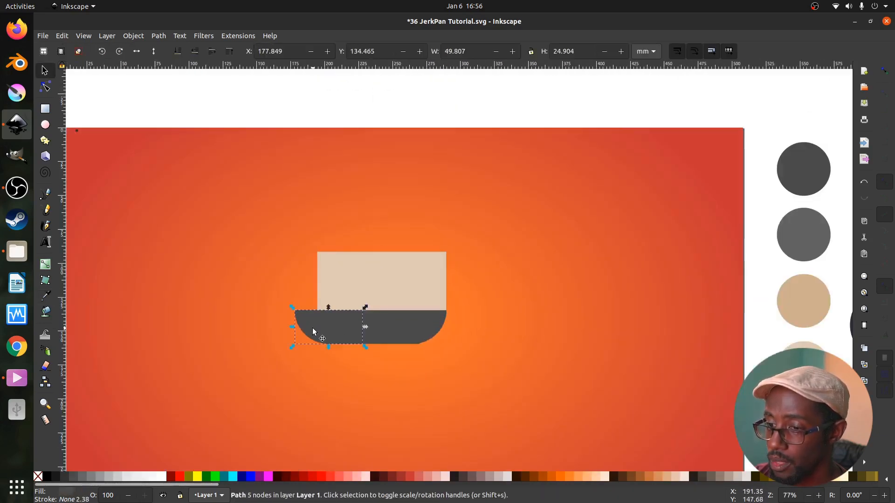
key("ctrl+d")
left_click_drag(312, 328, 413, 284)
left_click(413, 284)
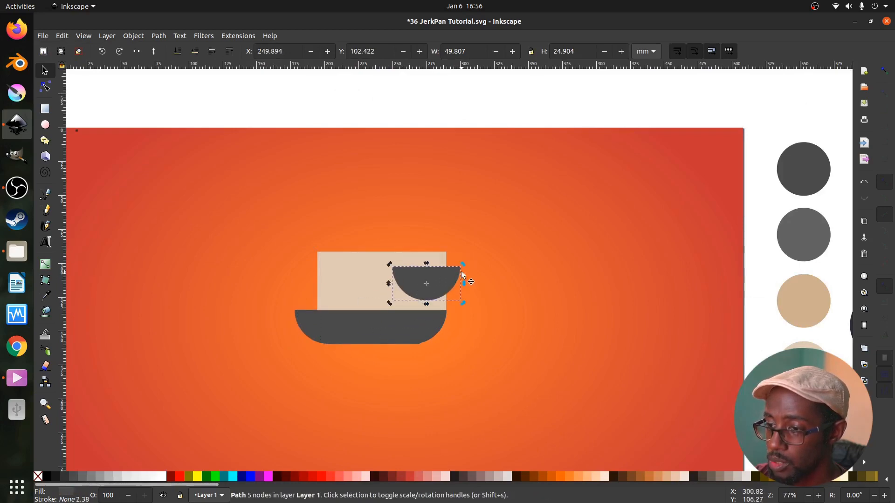
left_click_drag(463, 264, 410, 253)
scroll(431, 290, "up", 2)
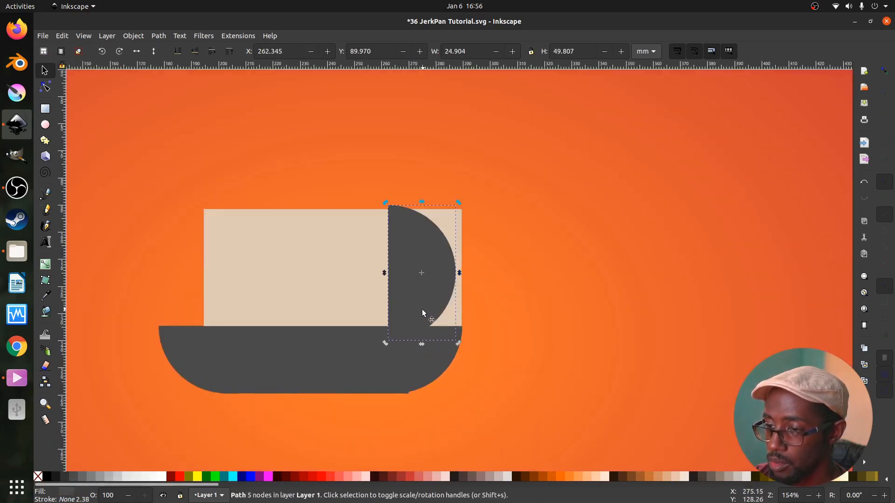
mouse_move(411, 311)
left_mouse_down()
mouse_move(475, 301)
mouse_move(418, 315)
left_mouse_up()
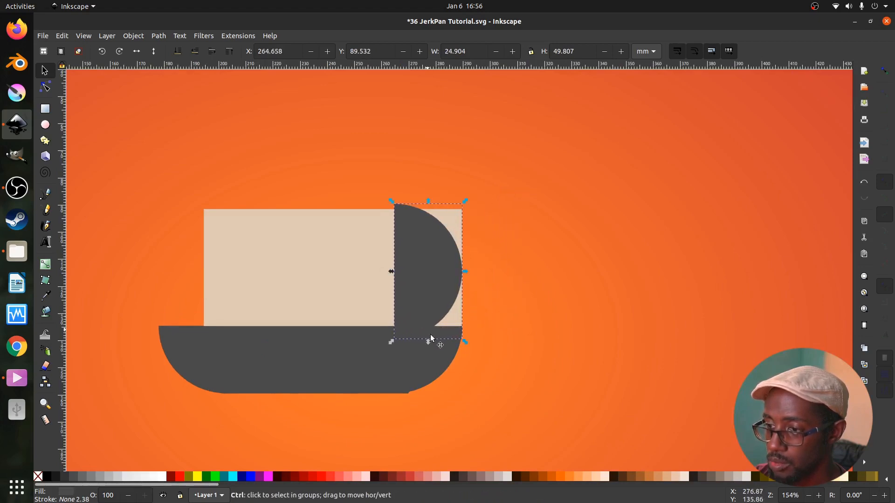
Step: Flip the rotated half circle horizontally and raise it to rest on the pan body's top edge, flush with the rectangle's right side
scroll(432, 340, "down", 5)
scroll(436, 344, "up", 3)
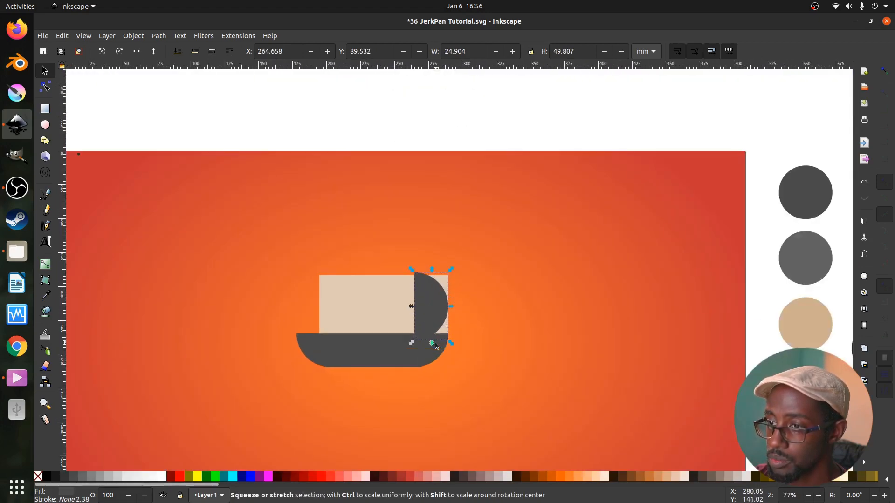
left_click(138, 52)
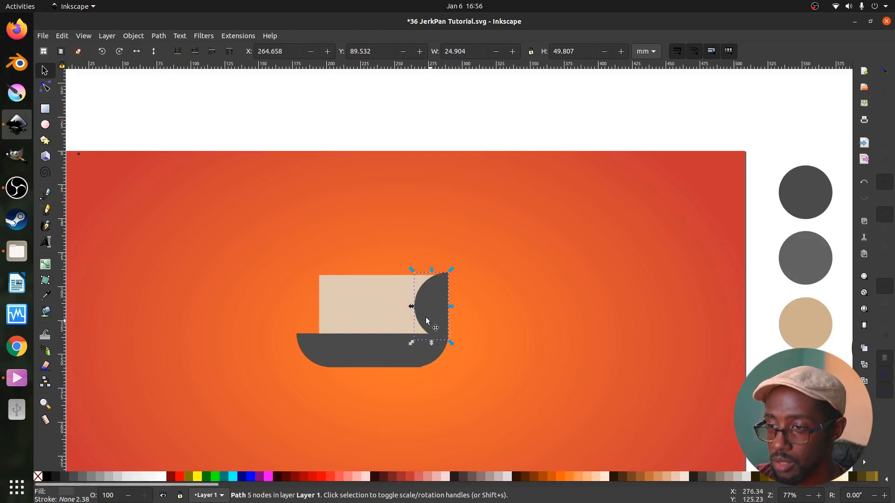
key("ctrl+z")
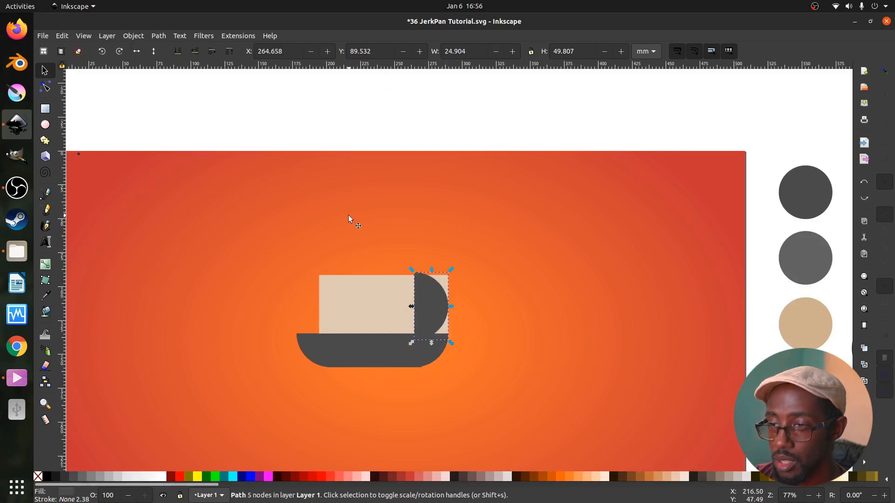
left_click(137, 51)
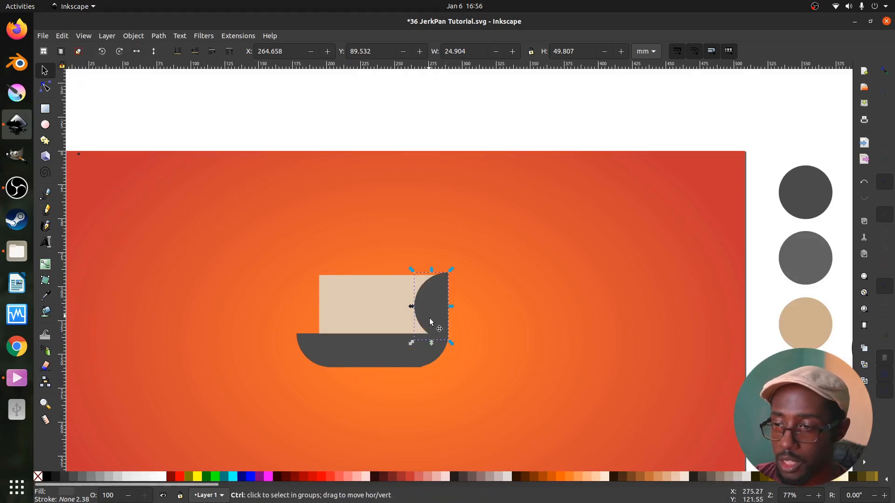
scroll(434, 324, "up", 3)
left_click_drag(434, 323, 433, 304)
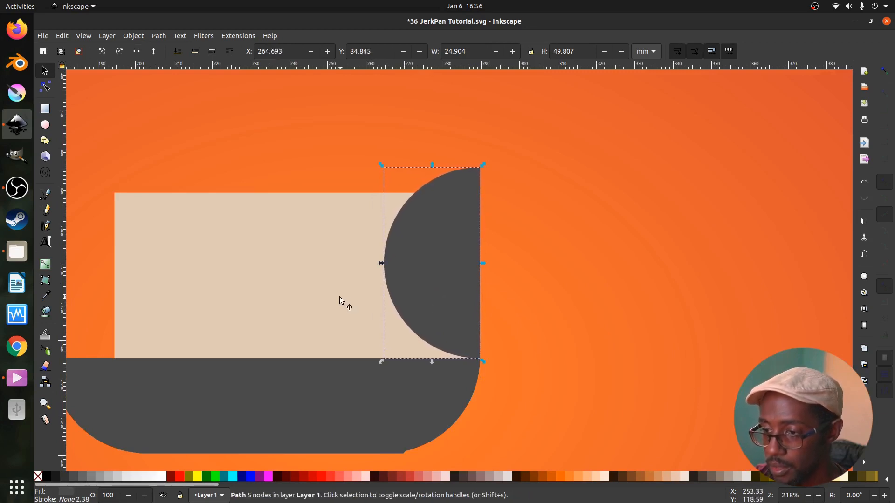
Step: Stretch the beige rectangle's top edge up to the half circle's top, making it about 50 mm high
left_click(344, 300)
left_click_drag(296, 190, 297, 166)
key("5")
Step: Fill the half circle on the beige rectangle with the tan sampled from the colour swatch circles
left_click(417, 289)
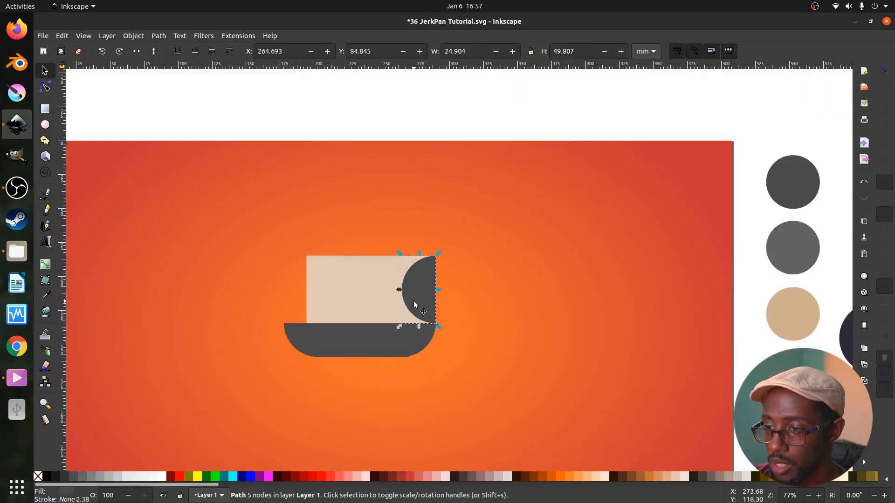
key("d")
left_click_drag(792, 318, 793, 318)
key("s")
left_click(516, 331)
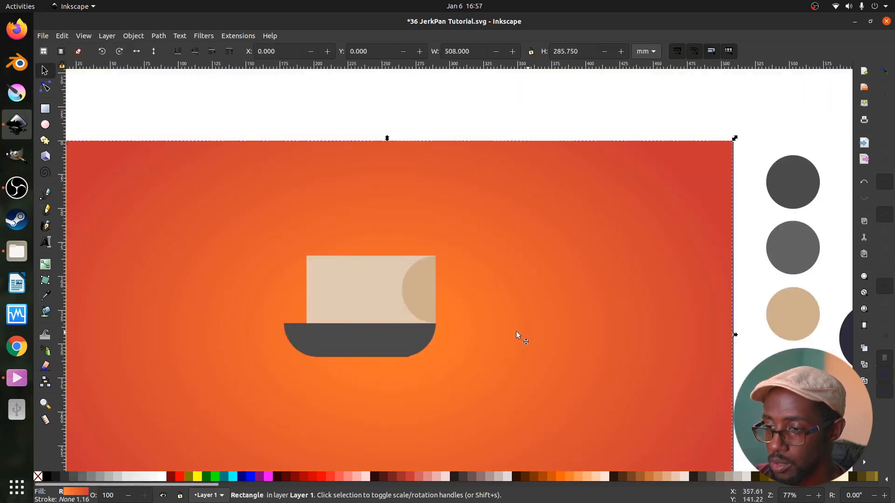
Step: Smooth the pan body's underside by moving the connecting shape's lower right and lower left nodes to the half circles' lowest points
key("grave")
left_click(350, 354)
key("n")
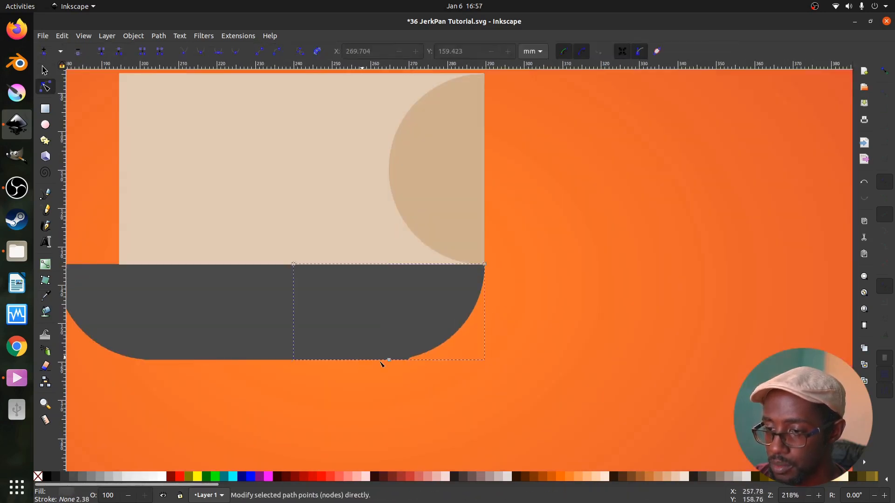
left_click_drag(410, 360, 390, 360)
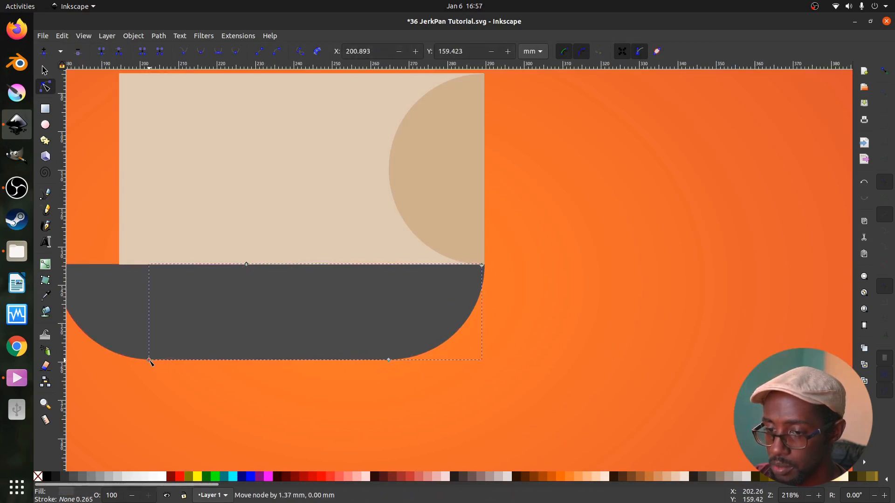
key("s")
left_click(248, 396)
scroll(308, 384, "down", 2)
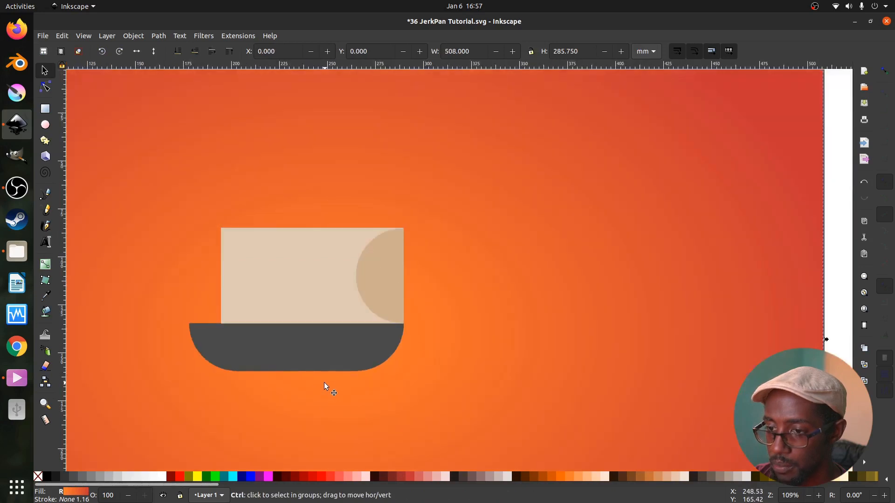
Step: Duplicate the tan half circle to the lid's left end and narrow the beige rectangle from that side to about 87 mm wide
scroll(363, 334, "left", 4)
left_click(411, 287)
left_click(469, 284)
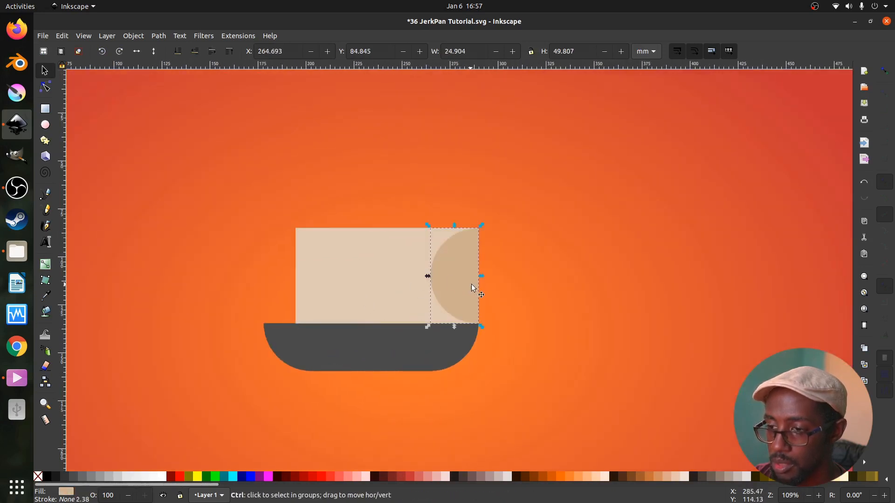
key("ctrl+d")
left_click_drag(469, 284, 306, 280)
left_click(349, 291)
scroll(343, 323, "down", 4)
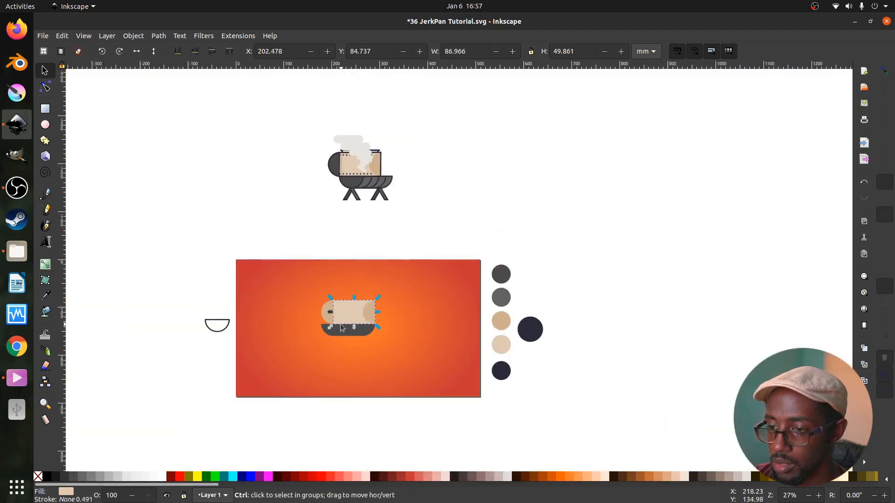
scroll(341, 327, "up", 2)
scroll(340, 328, "down", 2)
scroll(340, 324, "up", 3)
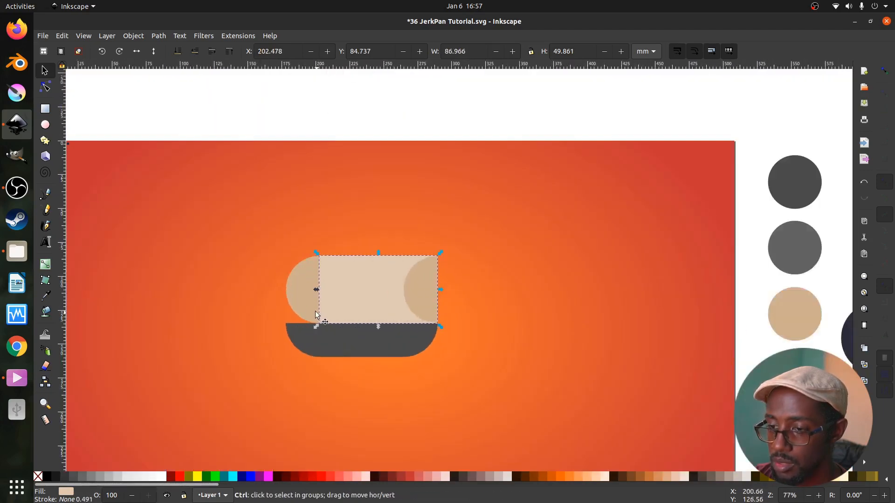
Step: Move the left tan half circle outward to X about 153 mm, its flat side in line with the pan body's left end
mouse_move(310, 309)
left_mouse_down()
mouse_move(271, 306)
mouse_move(301, 304)
left_mouse_up()
scroll(277, 324, "up", 6)
scroll(419, 357, "down", 2)
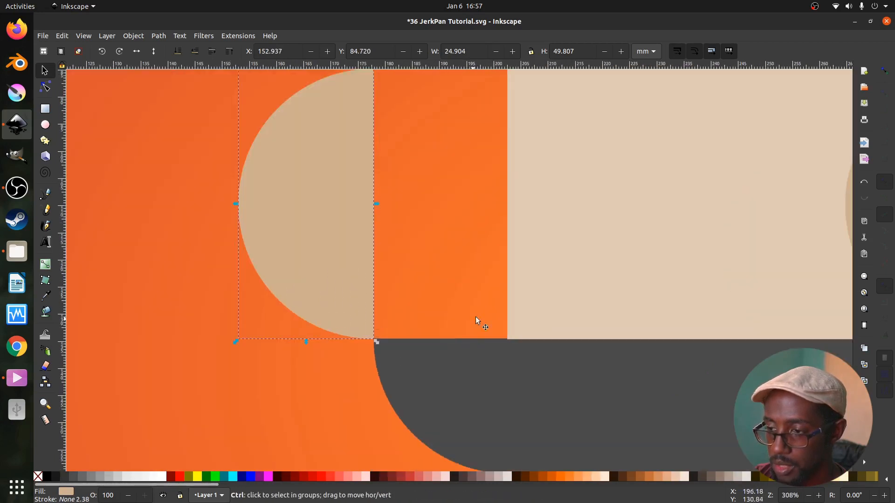
scroll(530, 295, "down", 1)
Step: Extend the beige rectangle's left edge to the half circle's flat side, making it about 112 mm wide
left_click(530, 295)
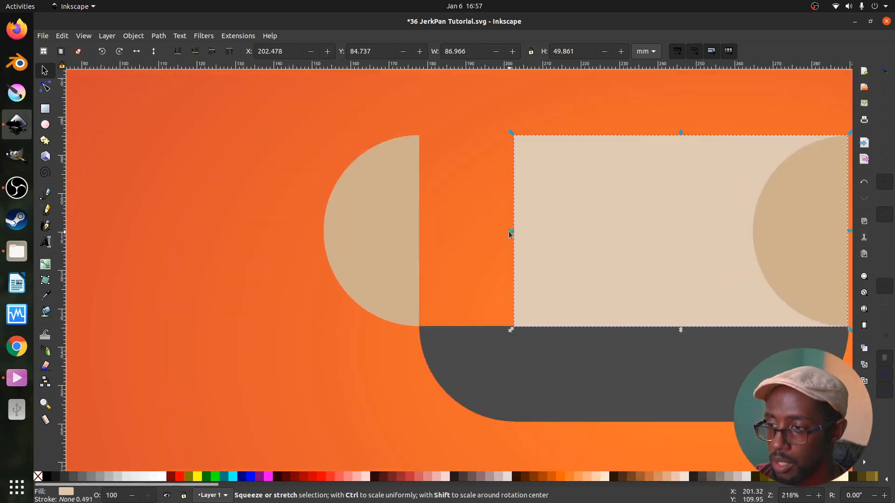
left_click_drag(513, 232, 413, 249)
scroll(412, 315, "down", 1)
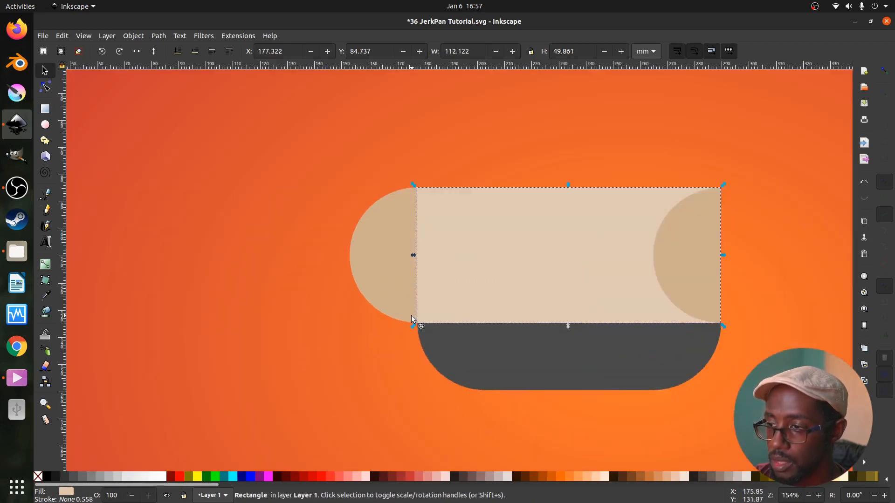
scroll(410, 316, "right", 3)
scroll(381, 326, "down", 2)
left_click(385, 371)
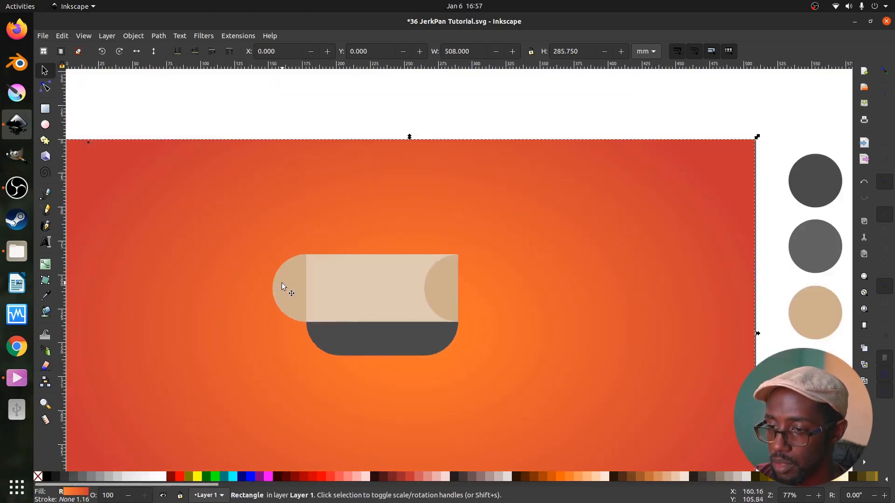
Step: Fill the lid's left half circle with the dark grey sampled from the pan body
left_click(283, 285)
key("d")
left_click(337, 334)
key("s")
left_click(313, 364)
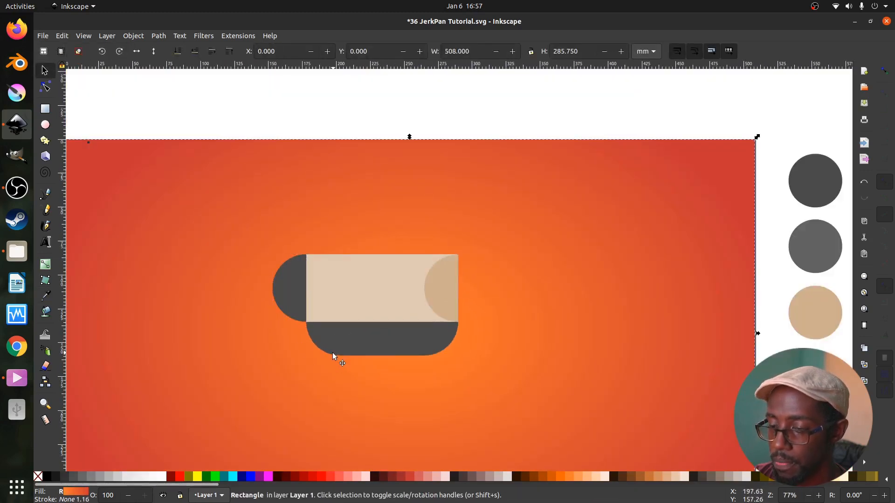
Step: Move the dark outlined half circle from beside the page onto the pan body's left end and raise it above all other shapes
left_click(334, 350)
scroll(335, 350, "down", 1)
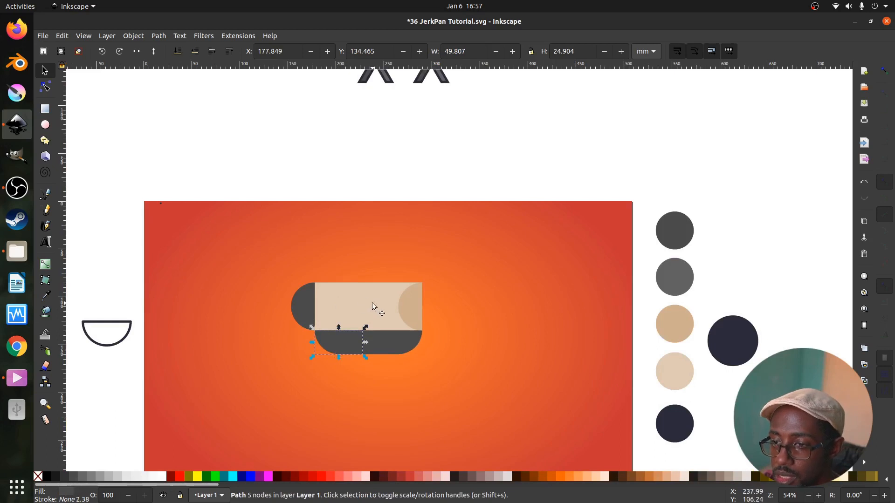
scroll(372, 303, "up", 6)
scroll(372, 306, "down", 2)
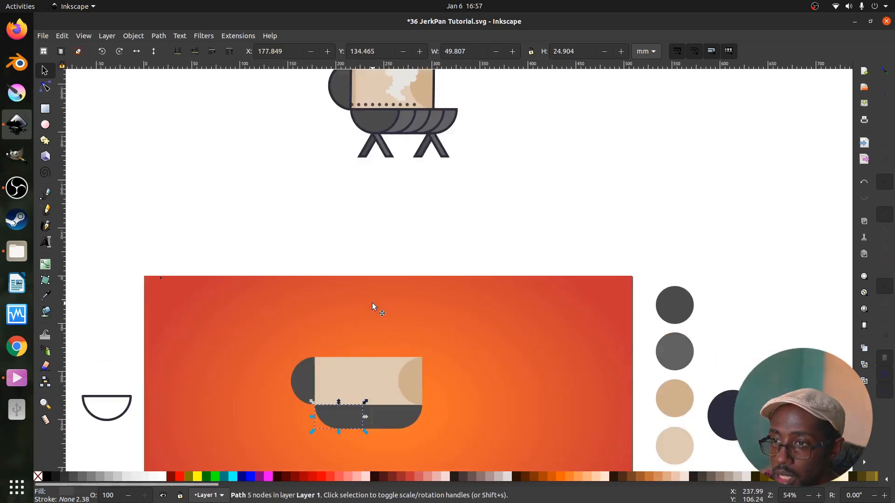
scroll(372, 306, "up", 2)
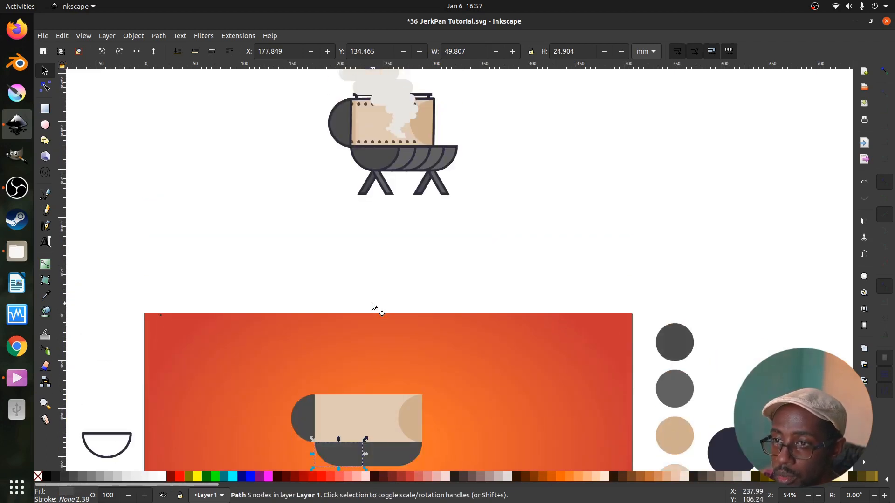
scroll(372, 306, "down", 6)
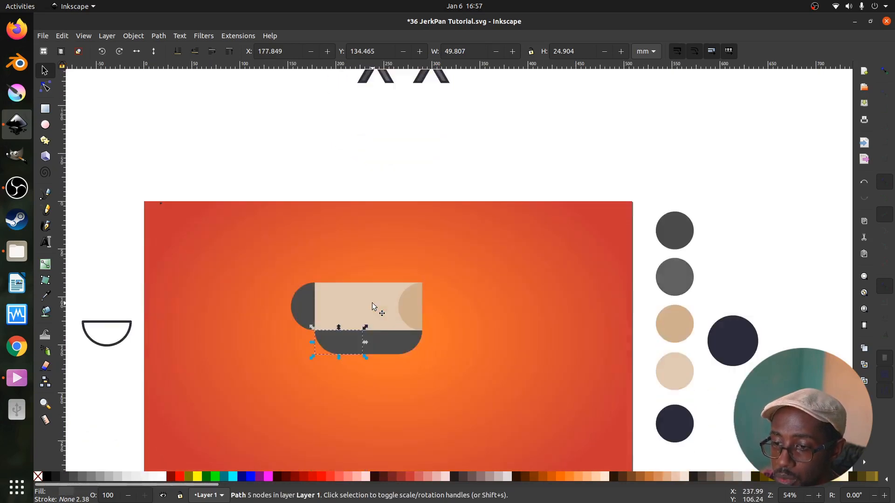
left_click(118, 347)
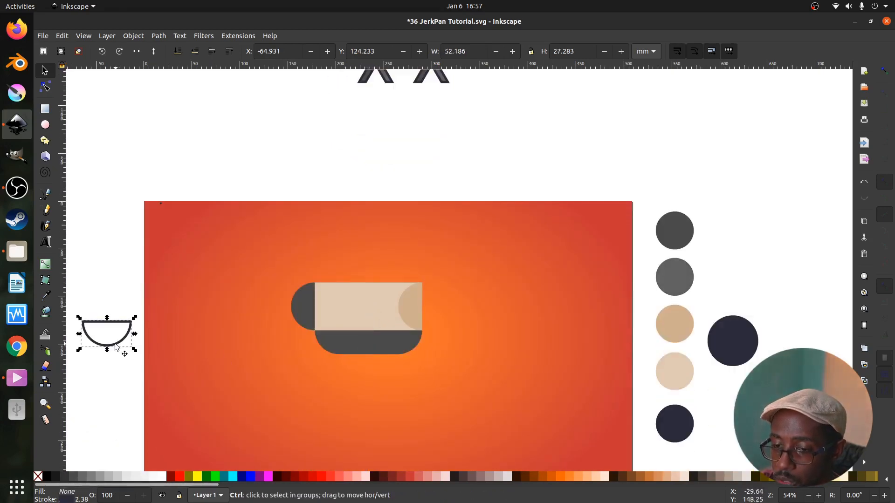
left_click_drag(118, 347, 347, 347)
scroll(344, 345, "up", 4)
left_click_drag(348, 315, 346, 371)
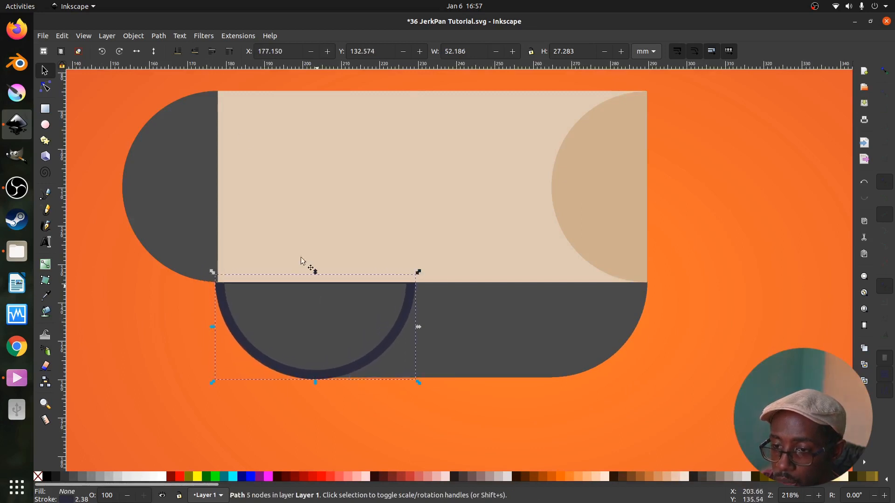
left_click(229, 51)
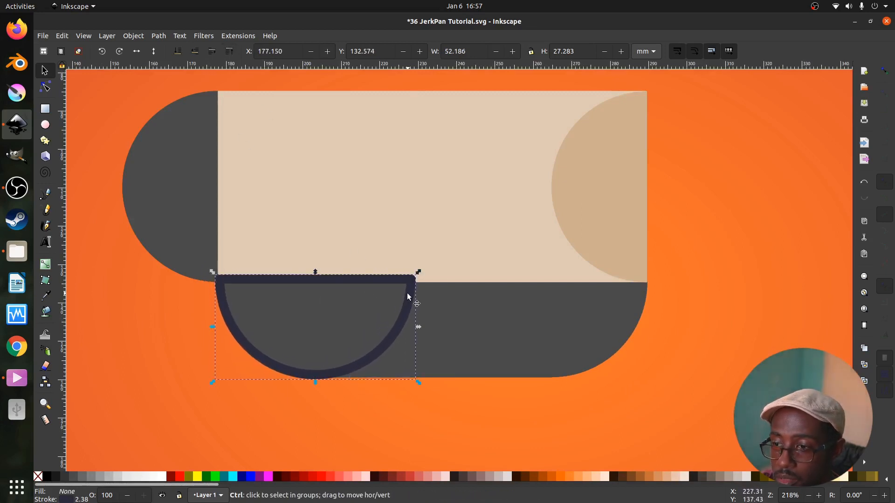
left_click_drag(409, 298, 408, 298)
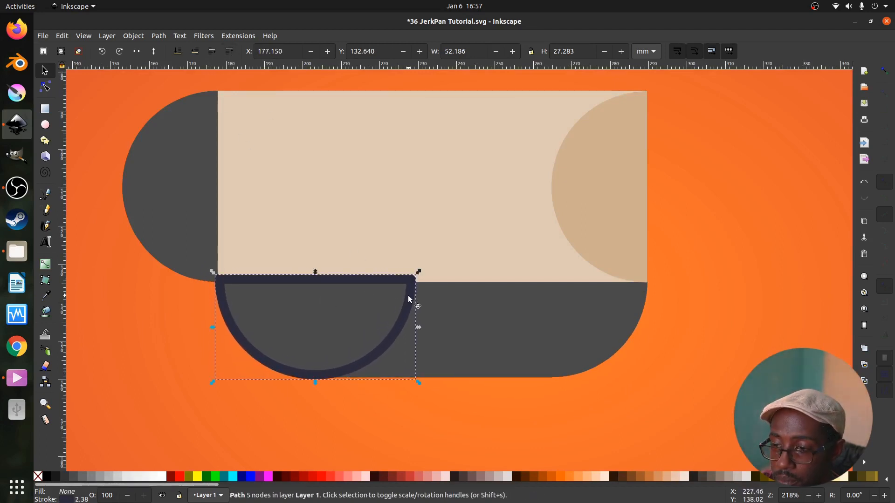
Step: Try moving the pan body's slanted middle piece down away from the end pieces, and undo the move
left_click(443, 330, "shift")
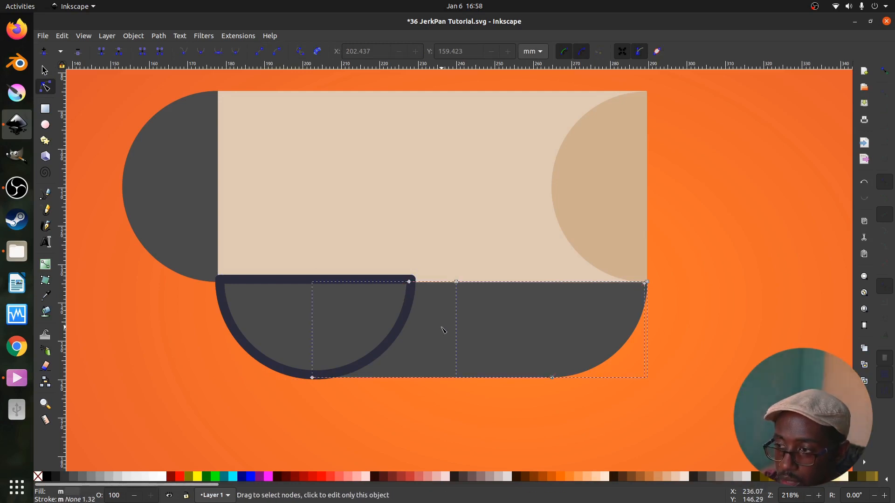
key("s")
scroll(678, 294, "up", 5)
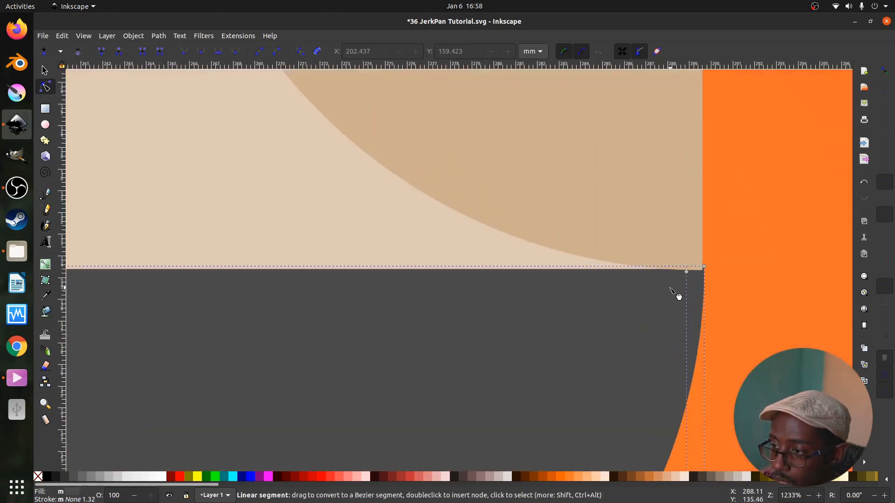
scroll(684, 281, "down", 6)
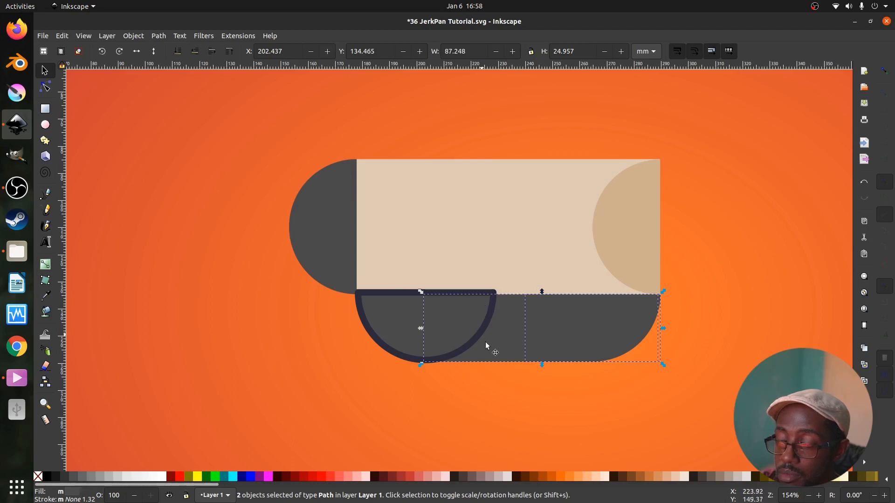
left_click(511, 365)
left_click_drag(505, 335, 503, 401)
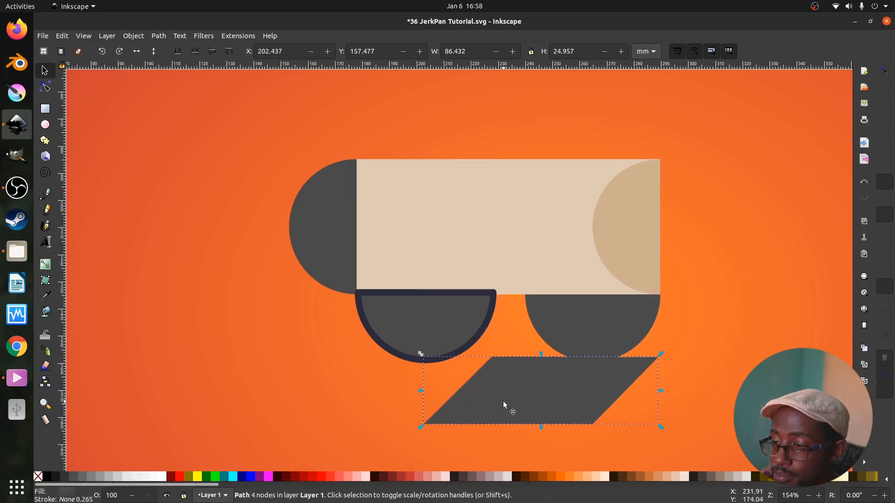
key("ctrl+z")
Step: Unite the pan body's slanted middle piece and its right half circle into one path and check its nodes
double_click(640, 322)
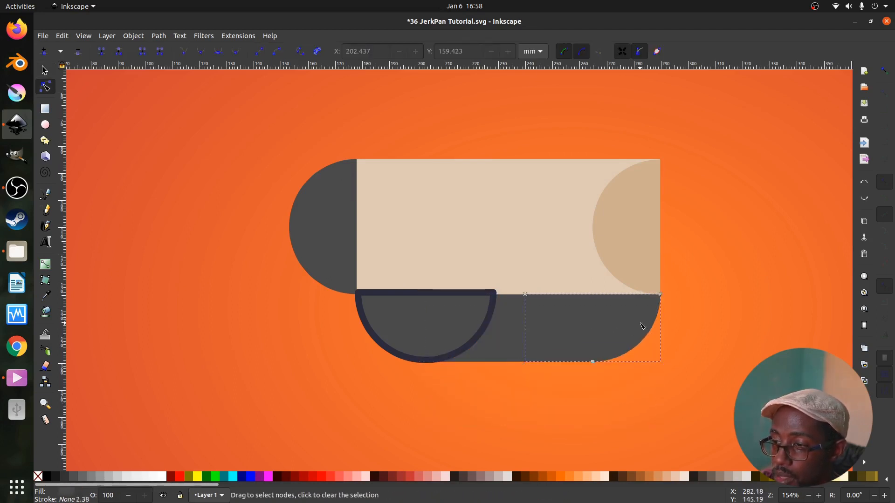
left_click(512, 350, "shift")
key("s")
left_click(180, 36)
mouse_move(158, 36)
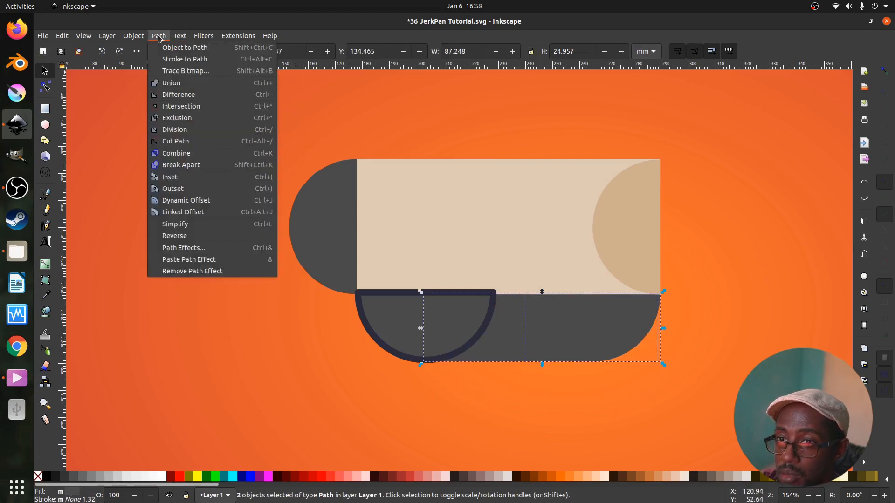
left_click(186, 84)
key("n")
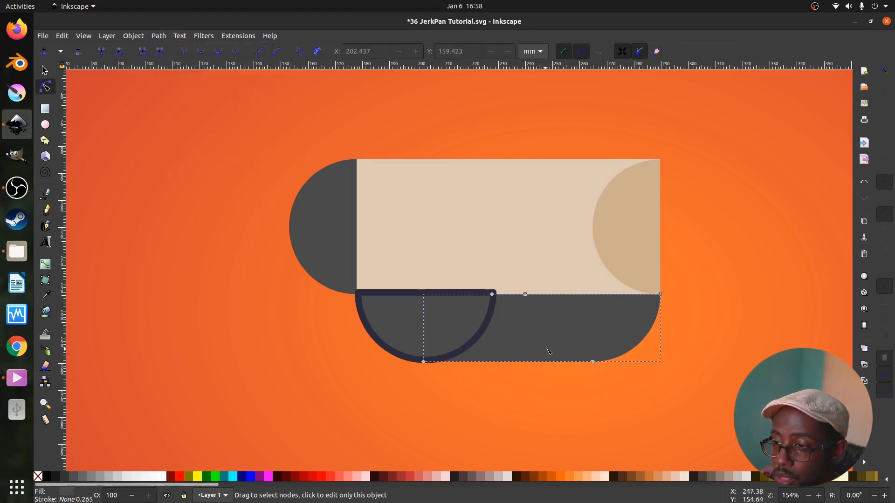
Step: Raise the united pan body to the top and give it the dark outline colour #2b2b3c sampled from the half circle's outline
key("s")
key("Home")
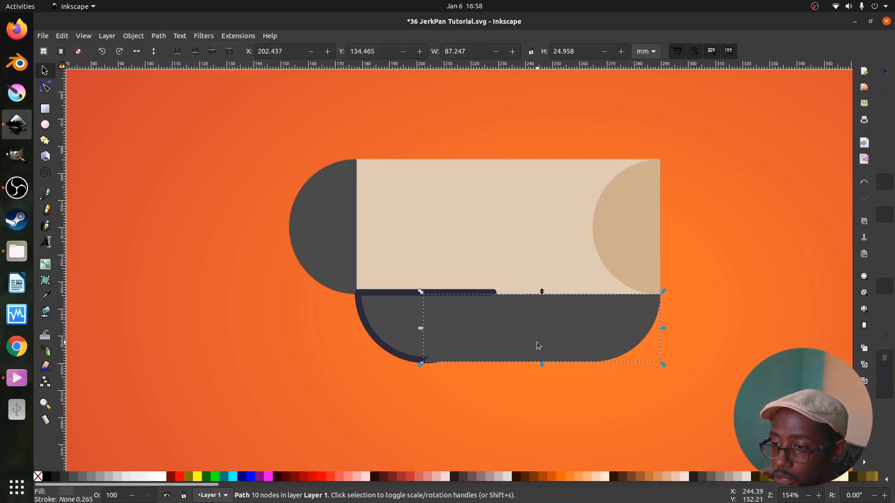
key("d")
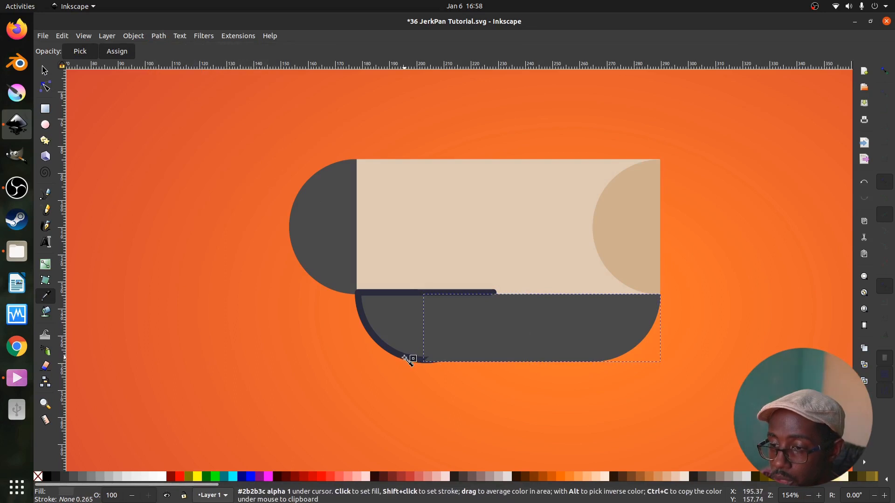
key("s")
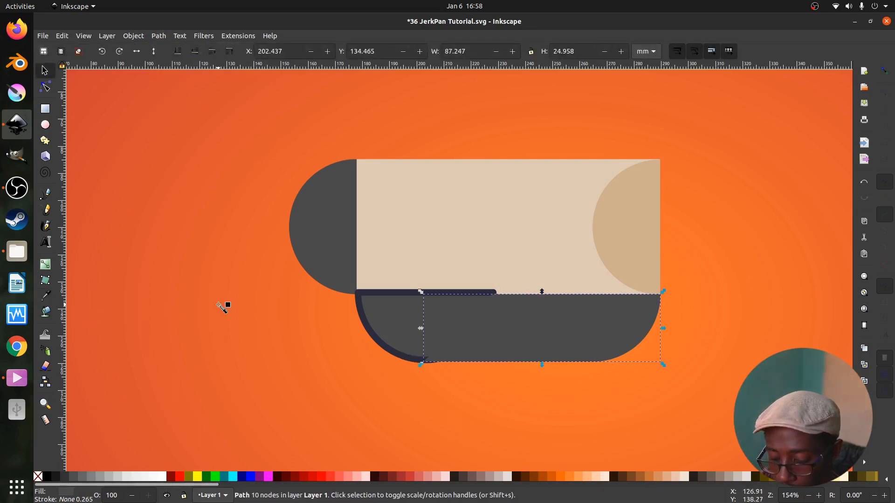
key("d")
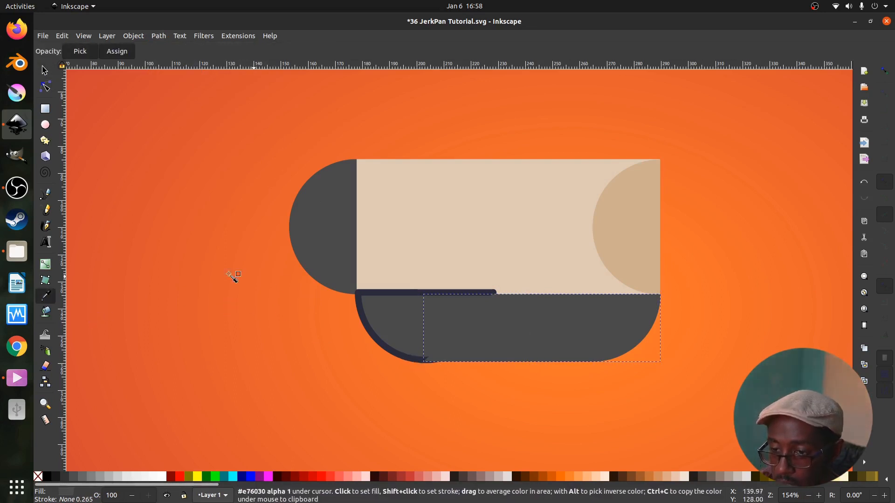
left_click(407, 357, "shift")
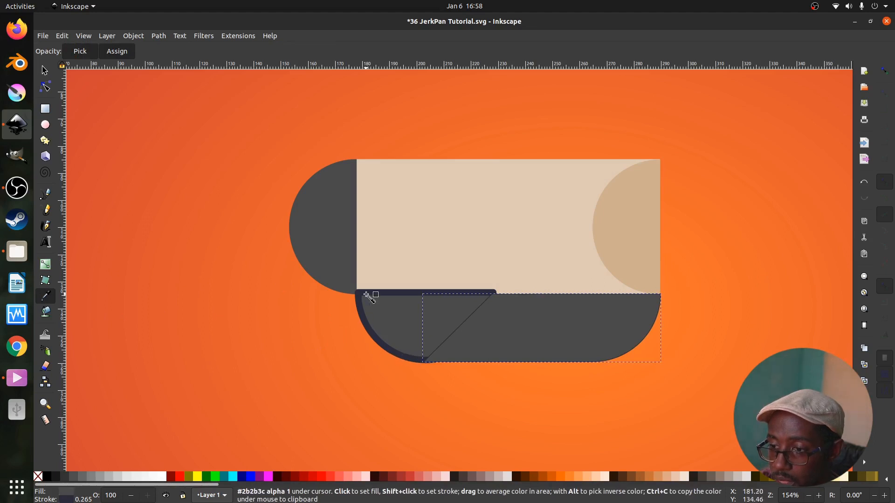
key("s")
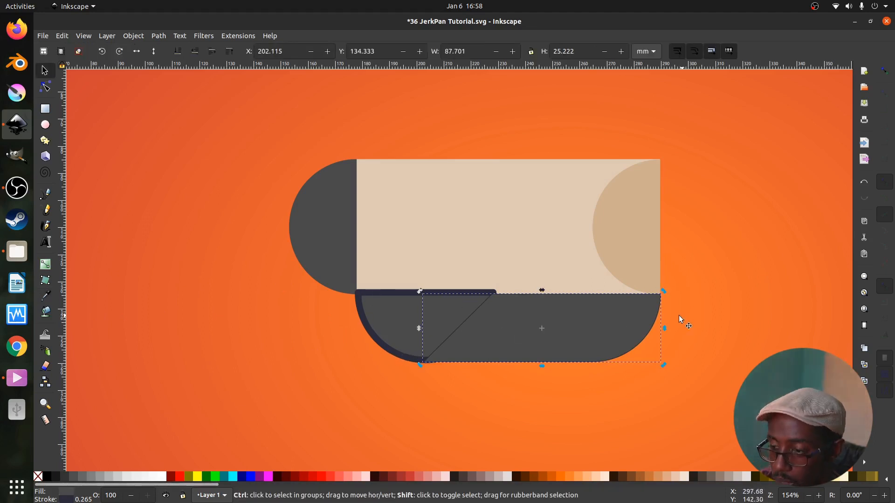
Step: Set the pan body's outline width to 2.3 mm and move it up to Y about 132.5 mm, in line with the half circle's outline
left_click(133, 35)
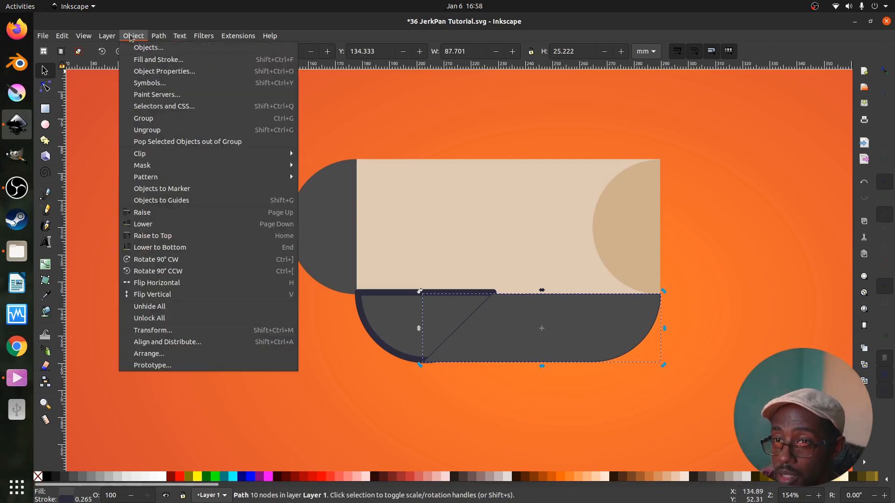
left_click(156, 60)
left_click(812, 89)
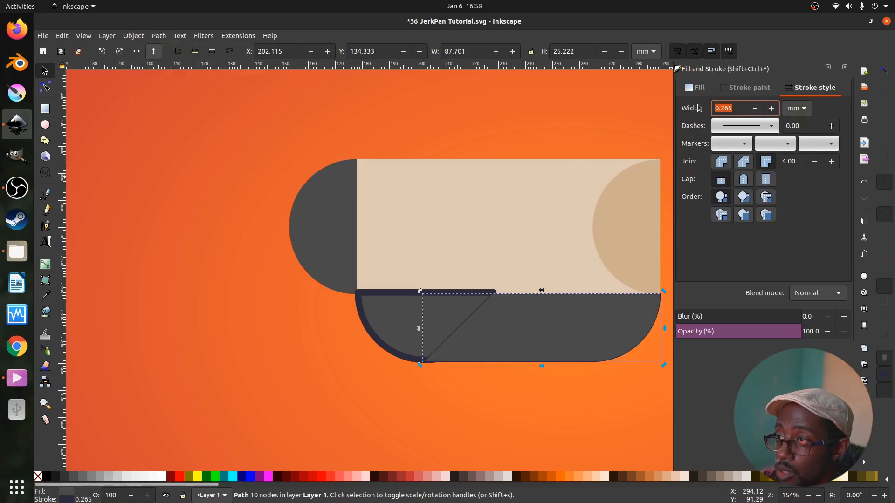
key("BackSpace")
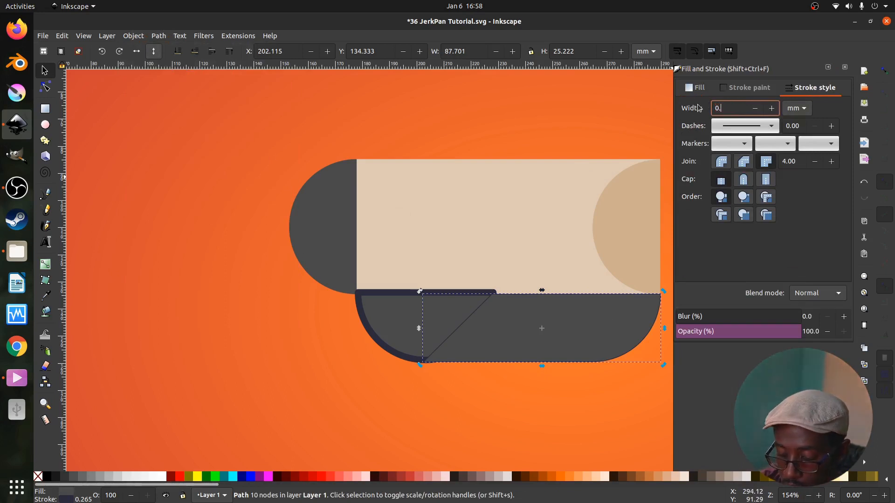
type("2.3")
key("Return")
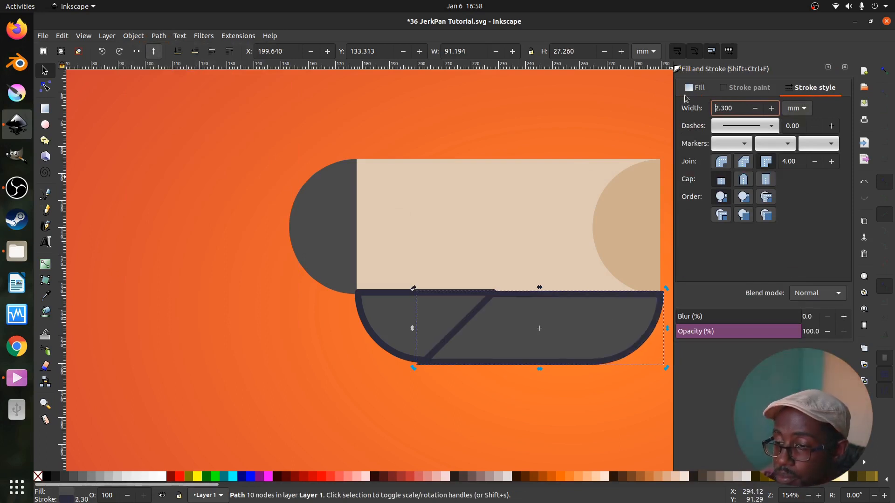
scroll(523, 300, "up", 1)
left_click_drag(522, 296, 524, 292)
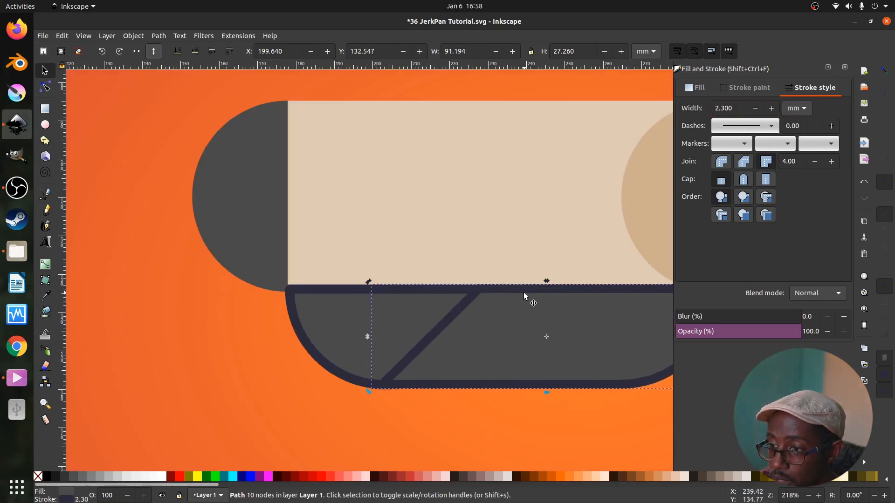
Step: Stack the dark outlined half circle and the grey half circle inside it above the united pan body
left_click(194, 55)
left_click(194, 55)
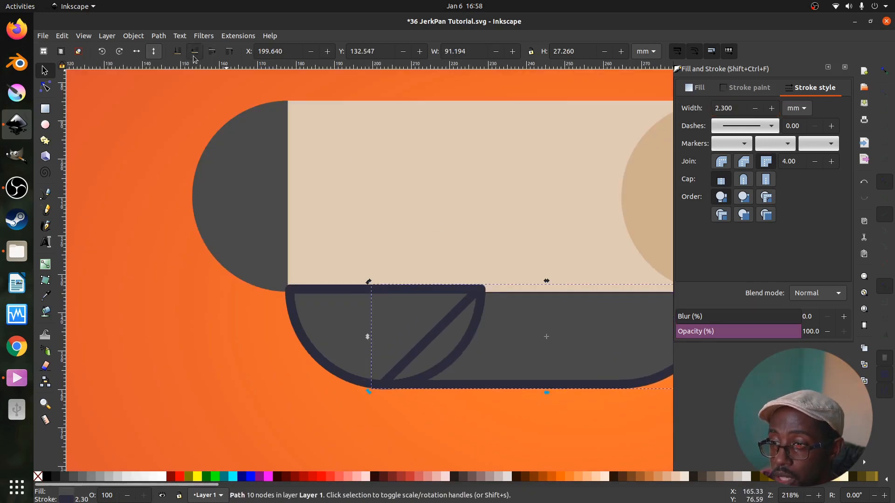
left_click(194, 55)
key("ctrl+z")
key("ctrl+z")
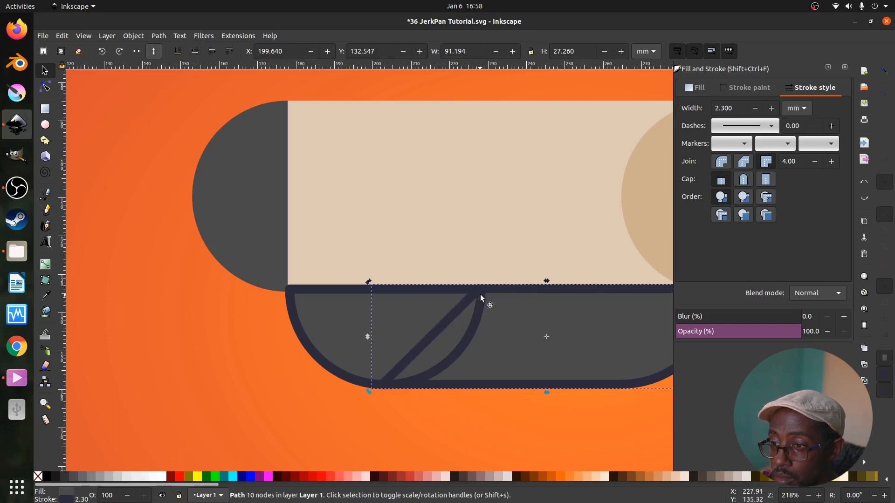
left_click(380, 310, "shift")
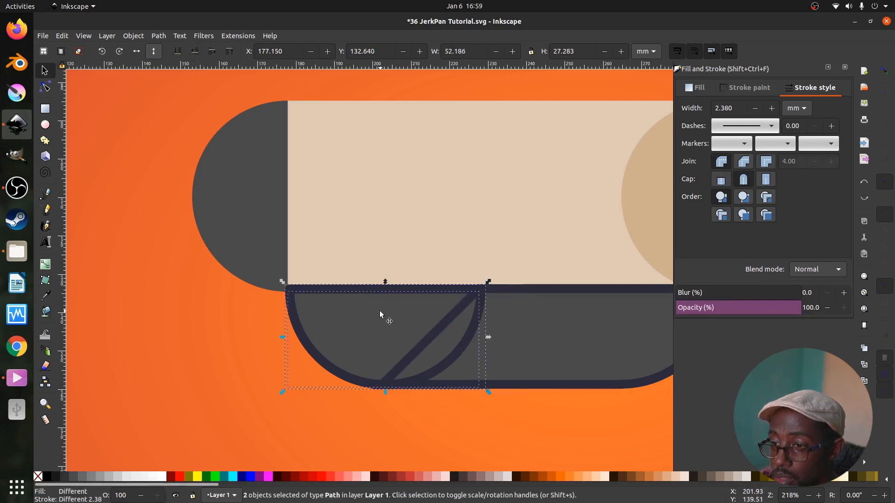
left_click(232, 50)
left_click(398, 244)
scroll(398, 245, "down", 2)
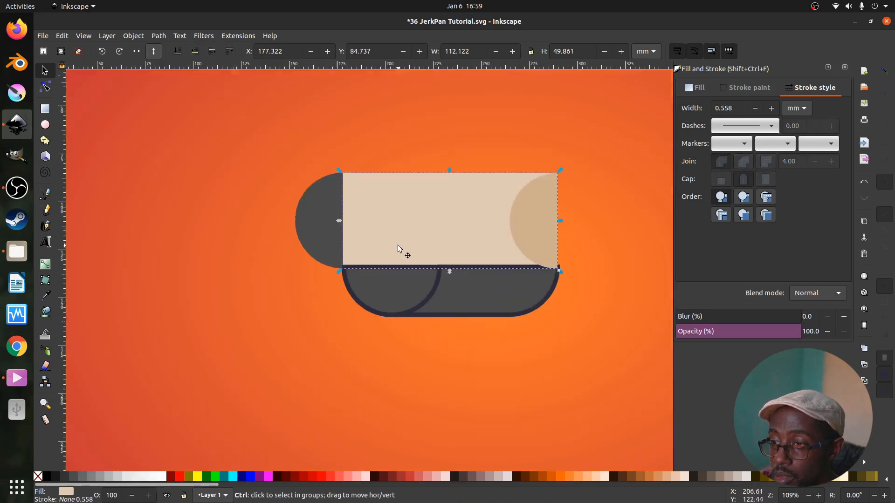
left_click(519, 261)
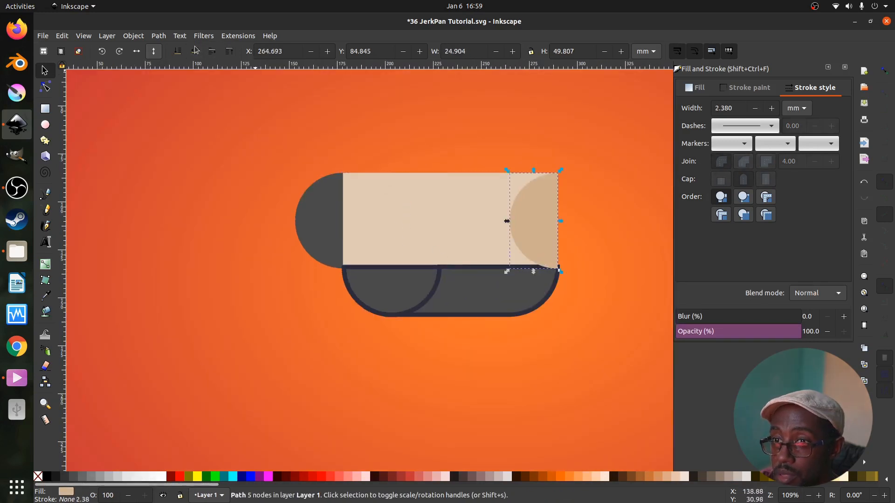
left_click(349, 231, "shift")
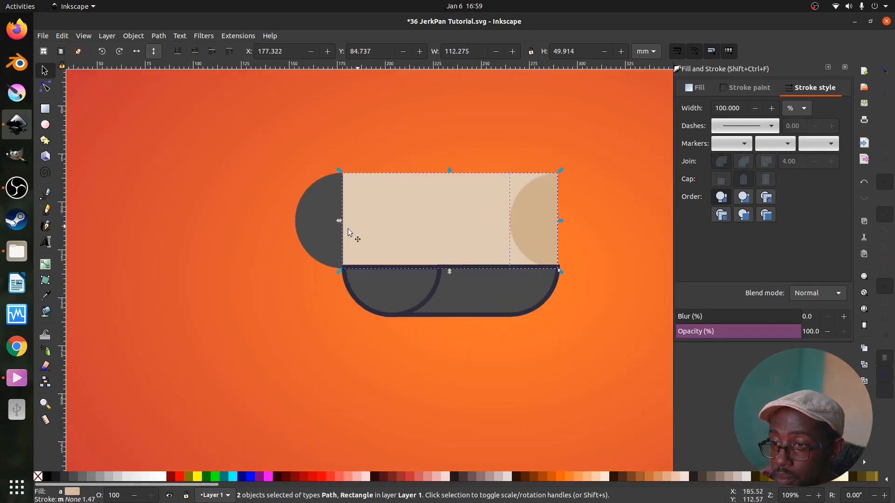
left_click(326, 247, "shift")
left_click(552, 344)
scroll(451, 317, "up", 3)
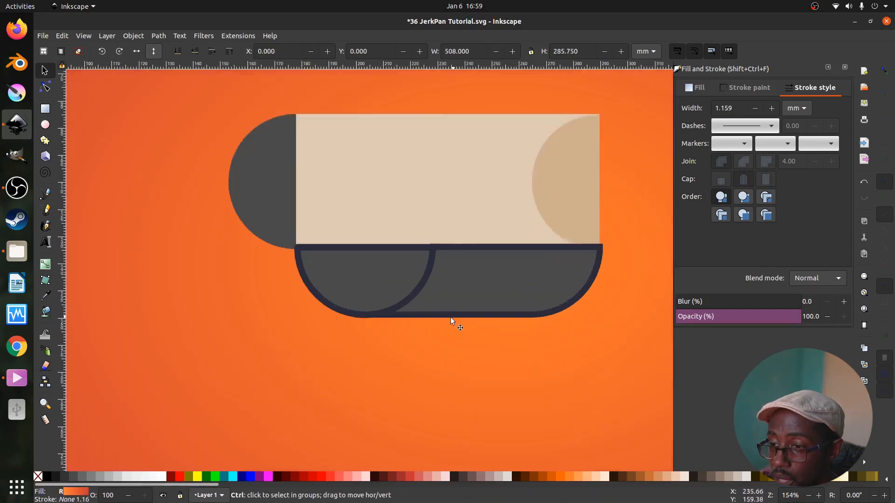
scroll(443, 308, "down", 3)
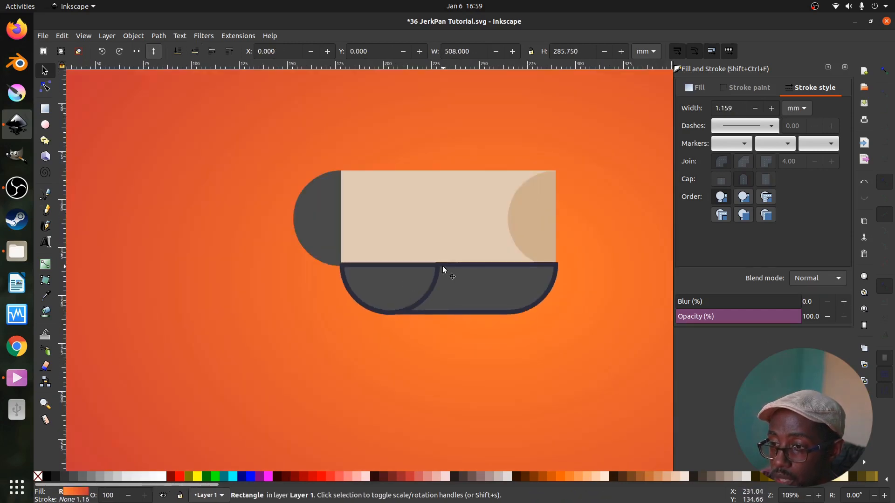
Step: Place a copy of the dark half circle outline below the pan at about X 202 mm, Y 172 mm, and save the drawing
scroll(443, 269, "up", 1)
left_click(433, 293)
mouse_move(433, 294)
left_mouse_down()
mouse_move(508, 294)
mouse_move(497, 294)
mouse_move(492, 393)
left_mouse_up()
scroll(487, 368, "down", 4)
key("ctrl+s")
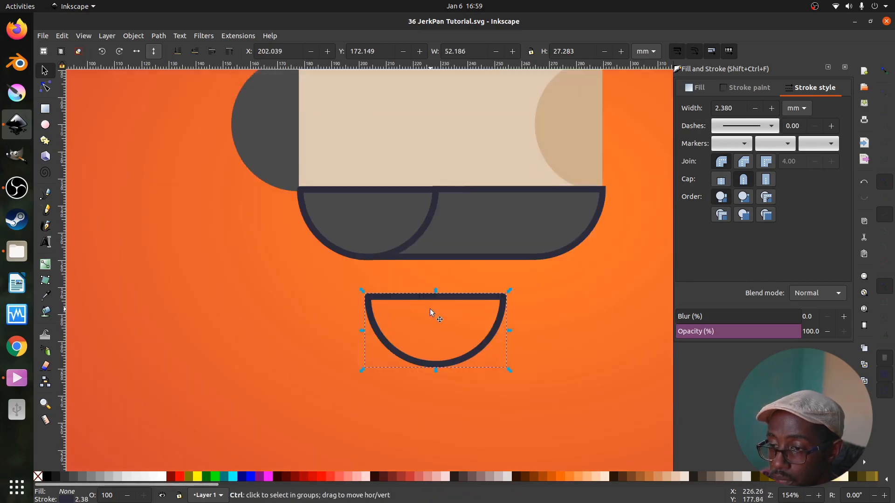
Step: Draw a straight vertical line about 79 mm long through the middle of the copied half circle outline, extending beyond it at both ends
scroll(434, 303, "up", 2)
key("n")
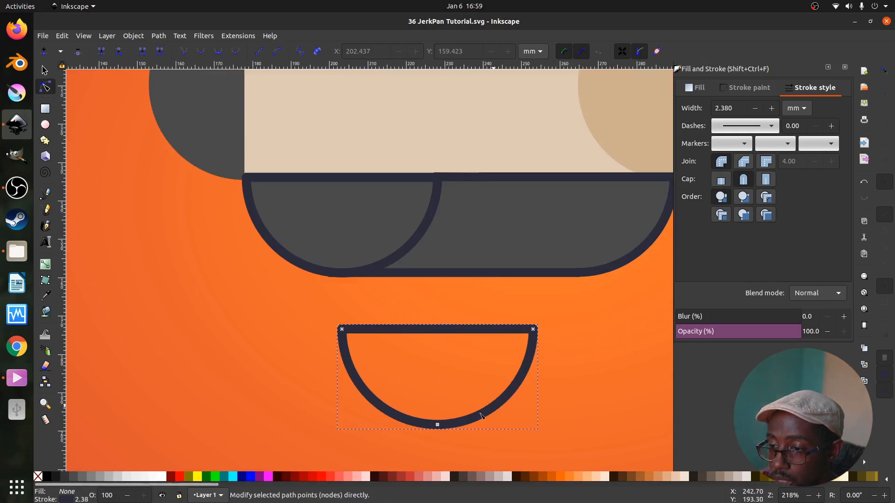
key("s")
scroll(423, 319, "down", 2)
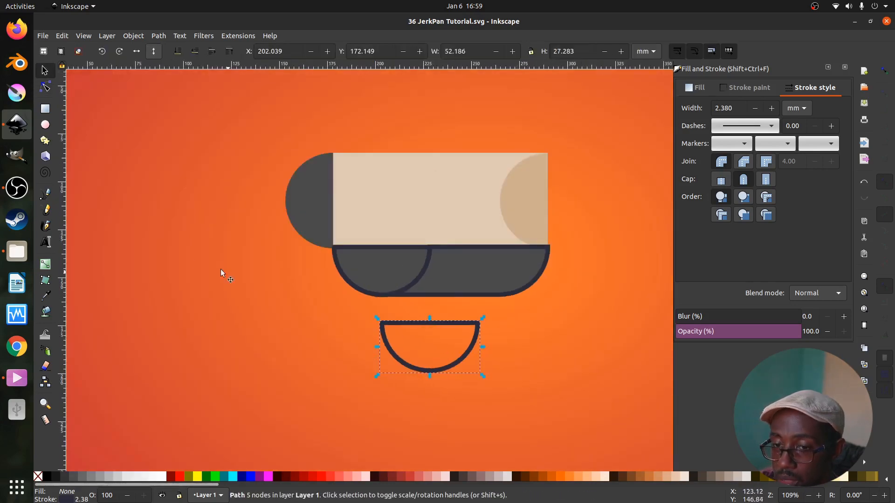
left_click(46, 197)
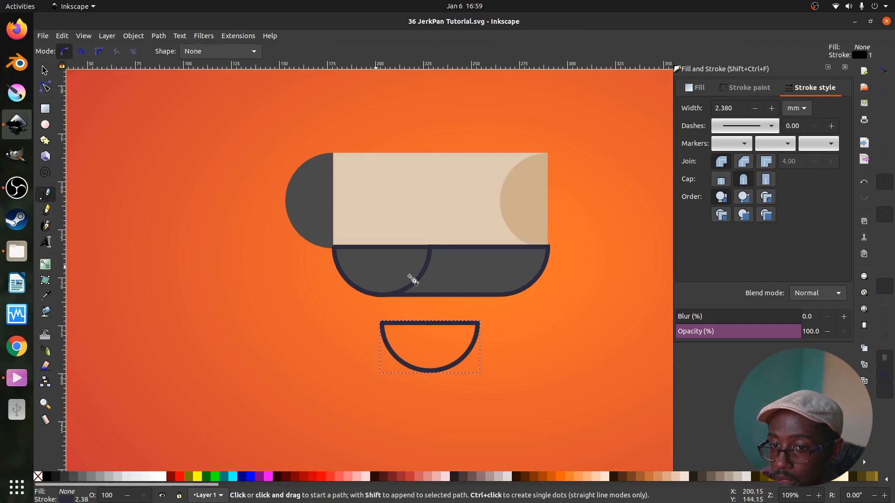
left_click(431, 282)
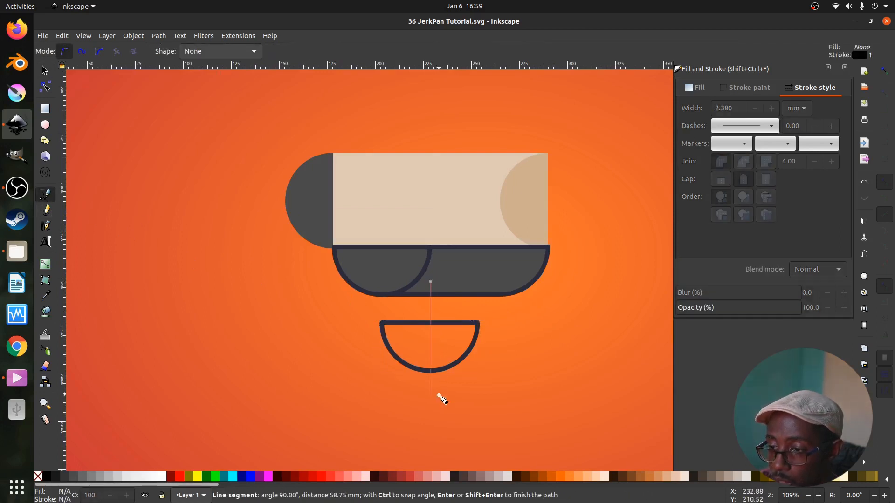
double_click(440, 433, "ctrl")
key("s")
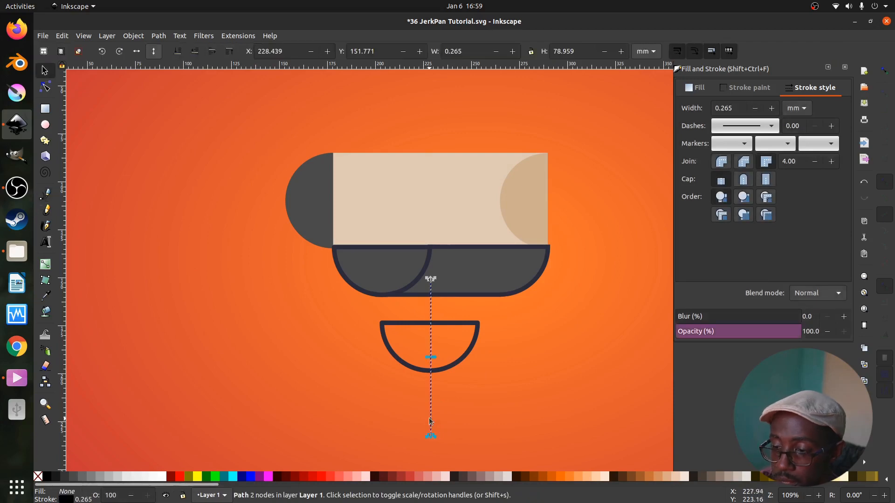
Step: Centre the vertical line and the copied half circle outline on a common vertical axis, aligned relative to the selection area
scroll(433, 405, "up", 1)
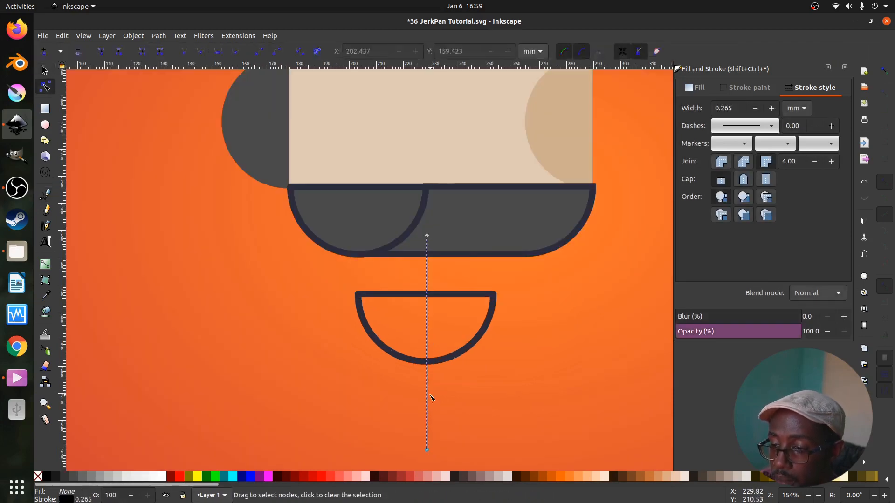
left_click(442, 360, "shift")
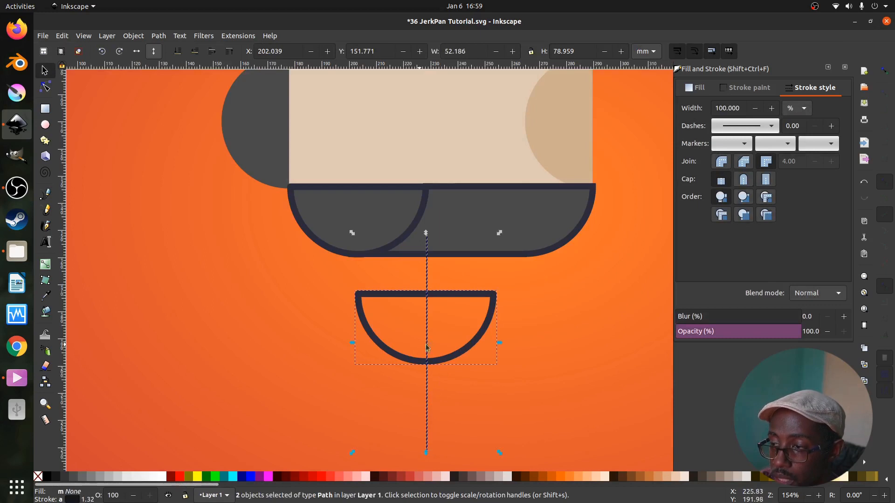
left_click(134, 36)
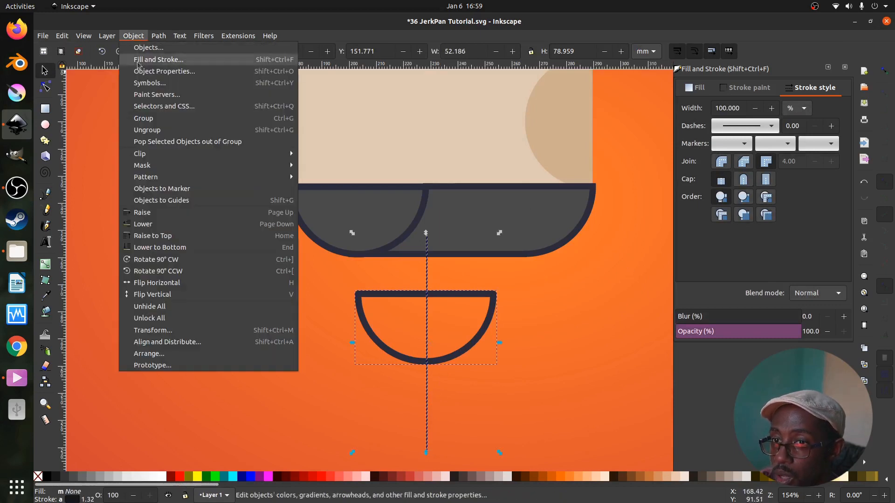
left_click(182, 346)
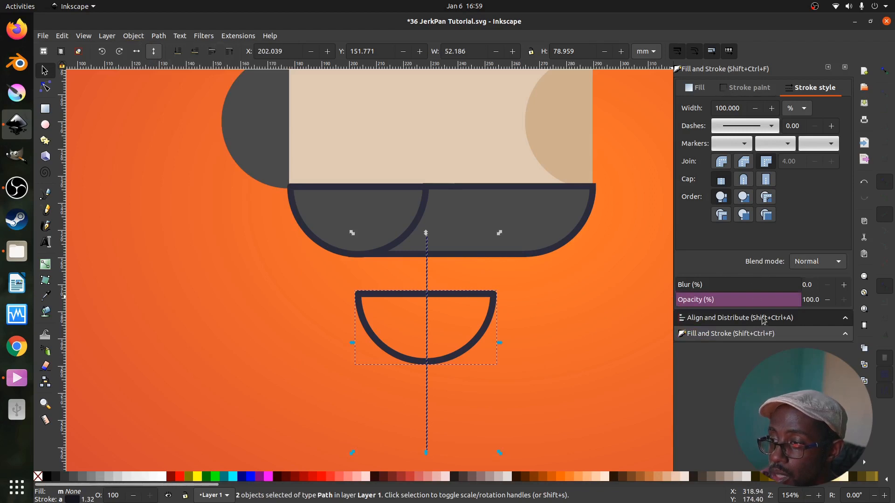
left_click(845, 68)
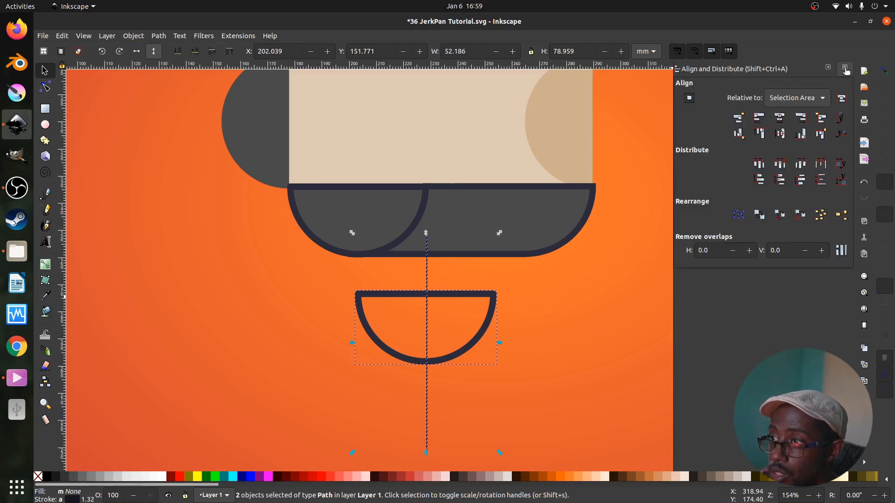
left_click(780, 118)
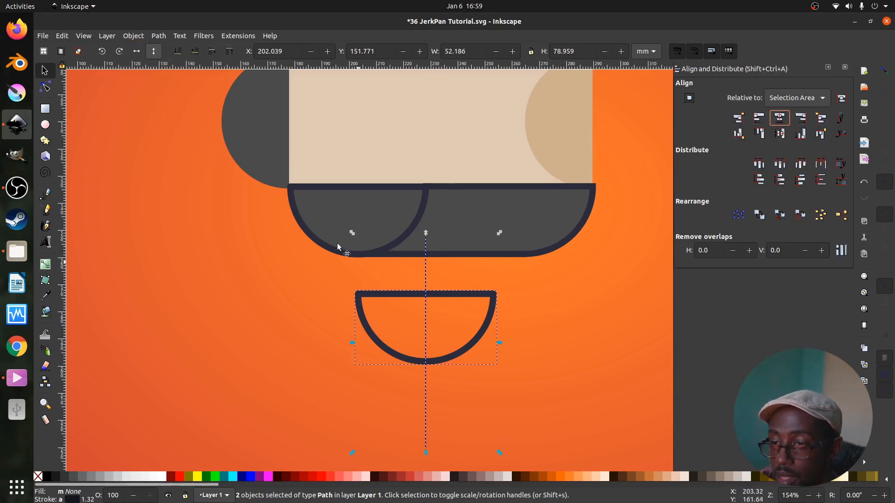
left_click(158, 35)
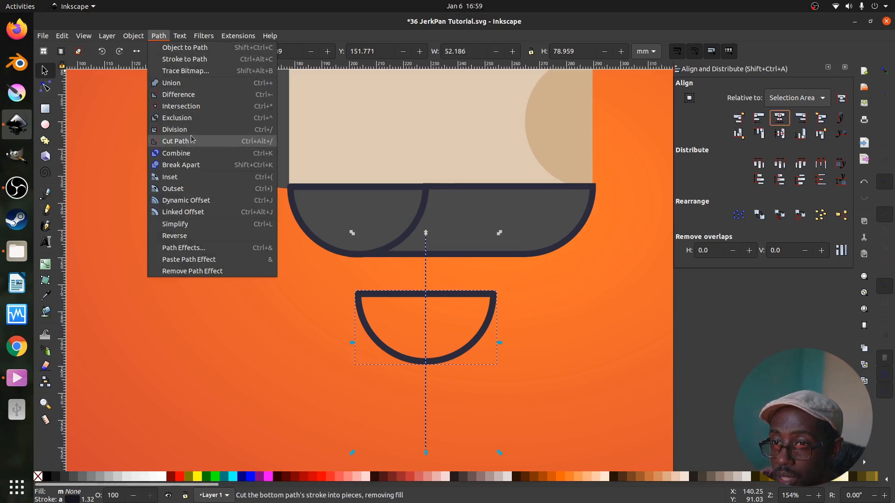
left_click(209, 143)
left_click(283, 300)
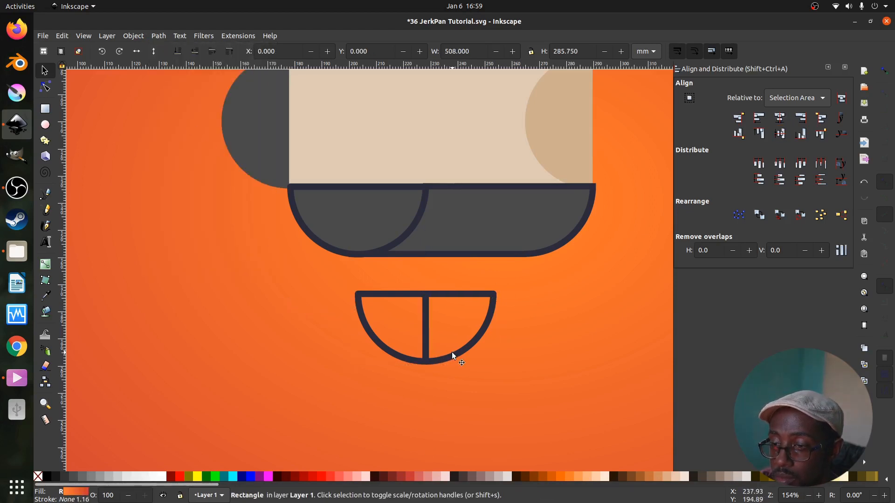
key("ctrl")
key("ctrl+z")
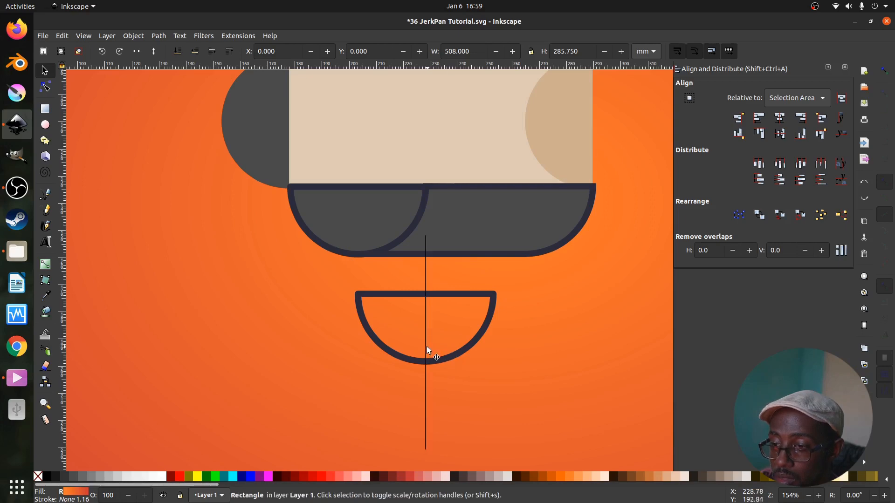
Step: Cut the half circle outline into two open paths with the vertical line using Cut Path
left_click(426, 347)
left_click(443, 358, "shift")
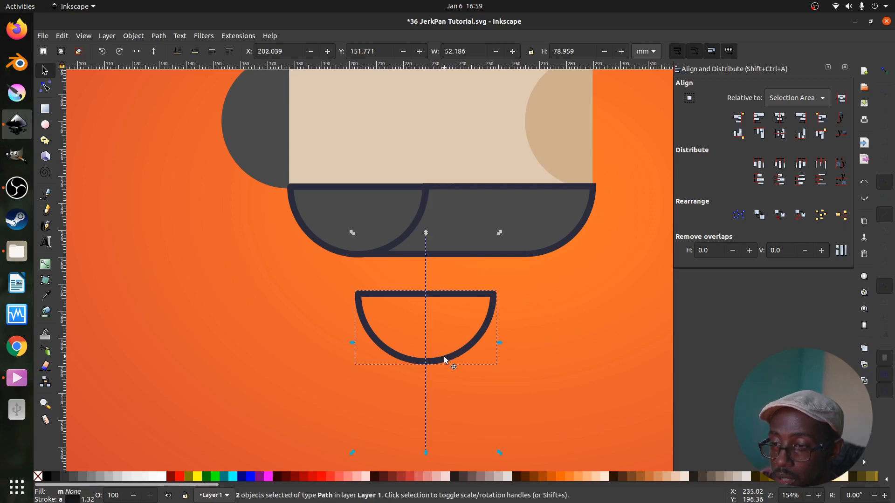
left_click(159, 35)
left_click(215, 140)
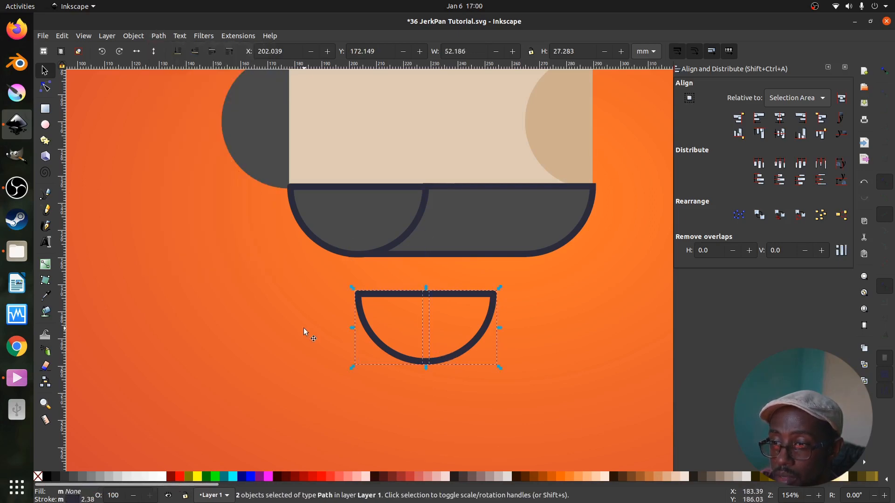
Step: Separate the two cut halves horizontally and delete the left half
left_click(427, 359)
left_click_drag(427, 359, 536, 359)
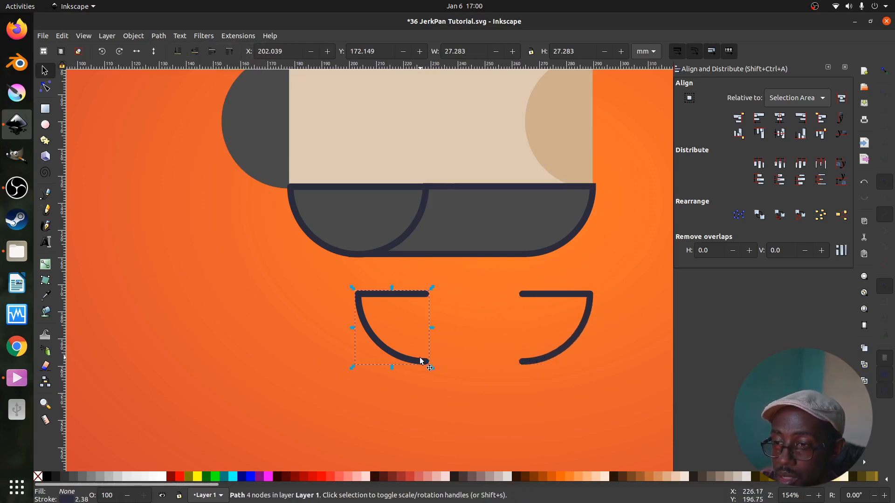
left_click(554, 297)
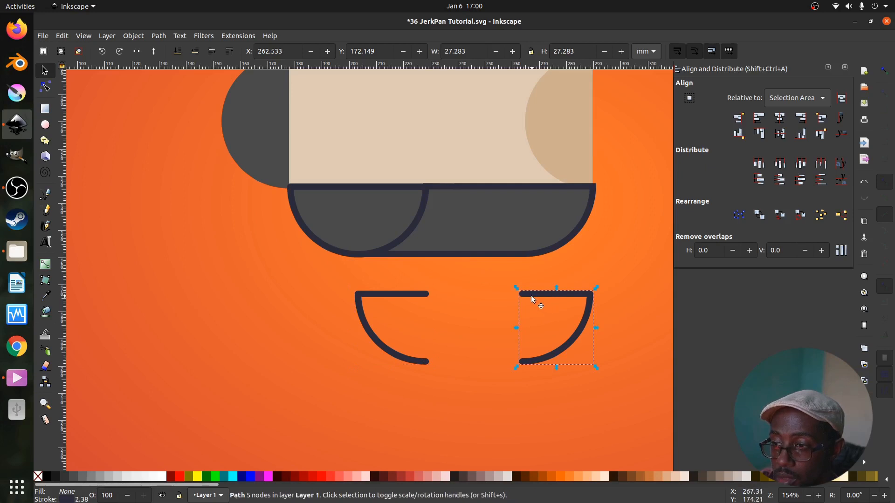
key("Delete")
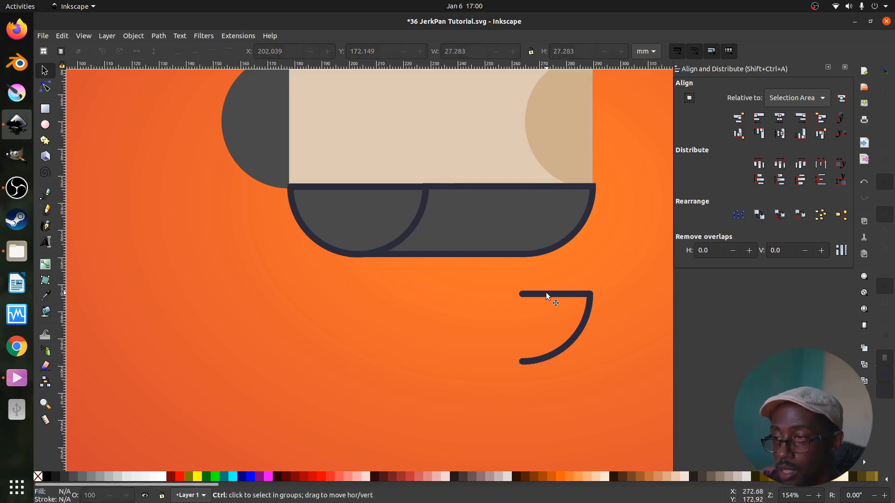
Step: Move the remaining right half further left and delete its upper-left end node so only the quarter-circle arc is left
left_click_drag(546, 292, 441, 296)
key("n")
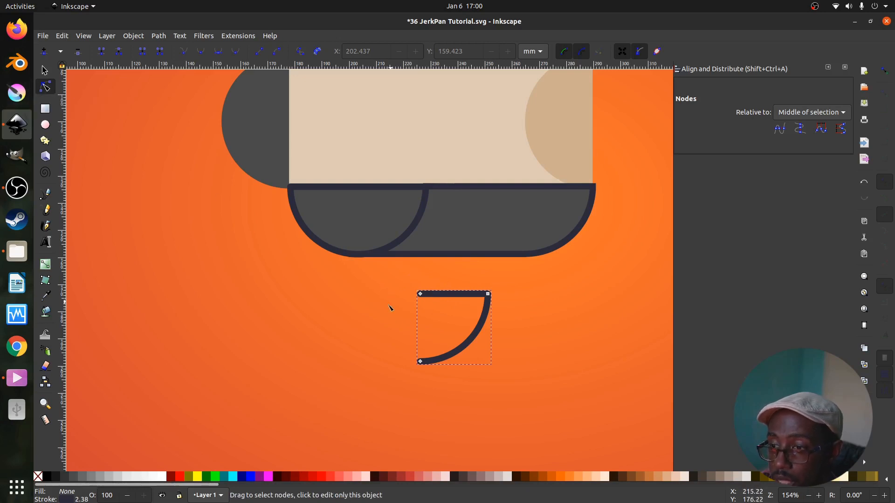
left_click_drag(381, 314, 428, 281)
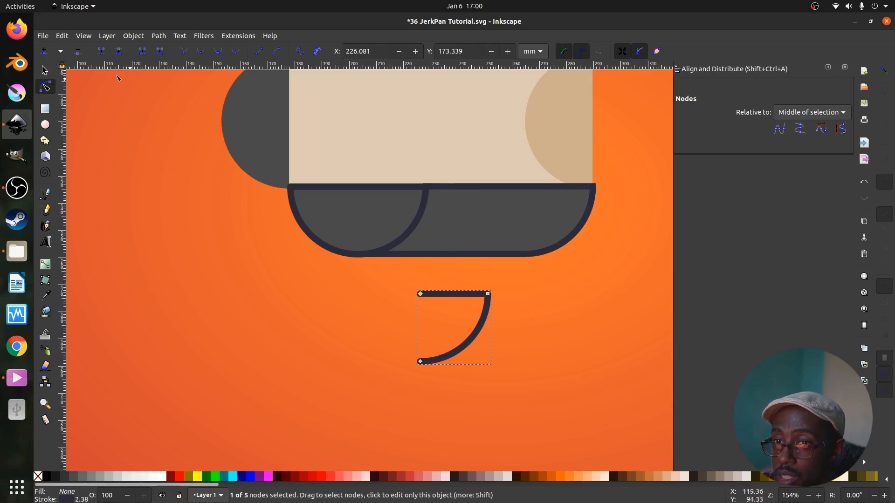
left_click(78, 54)
Step: Place the arc and a duplicate on the pan body as curved ribs at about X 225.6 mm and X 247.4 mm, Y 132.5 mm
key("s")
left_click_drag(442, 345, 514, 242)
key("ctrl+d")
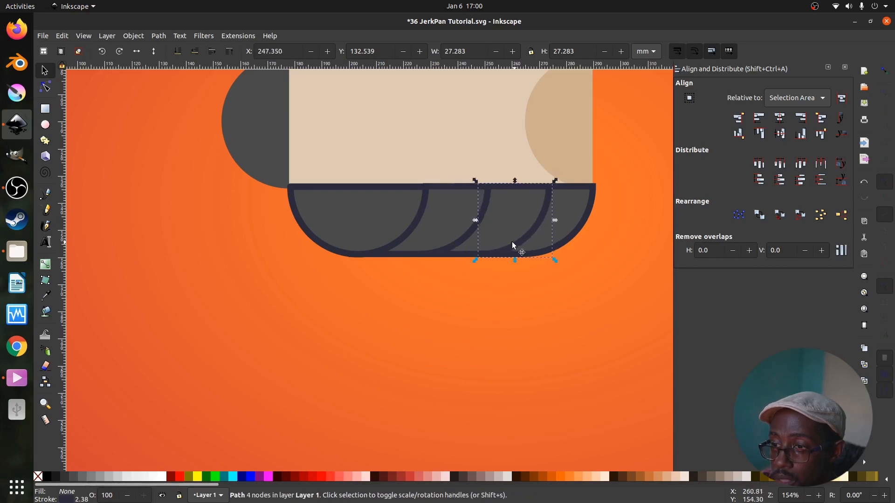
left_click(471, 232)
Step: Rotate a copy of the dark half circle outline upright and fit it around the lid's grey half circle at about X 151.4 mm, Y 82.8 mm
scroll(529, 232, "up", 4)
scroll(437, 233, "down", 2)
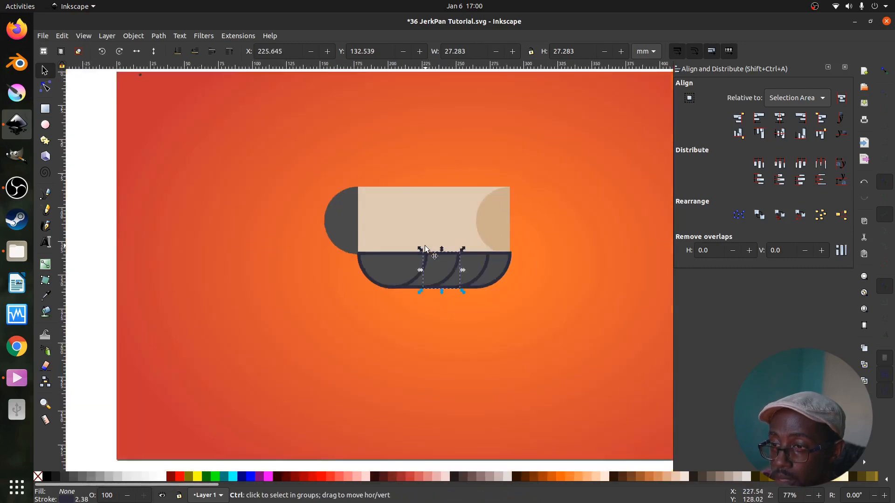
scroll(444, 258, "up", 2)
left_click(265, 231)
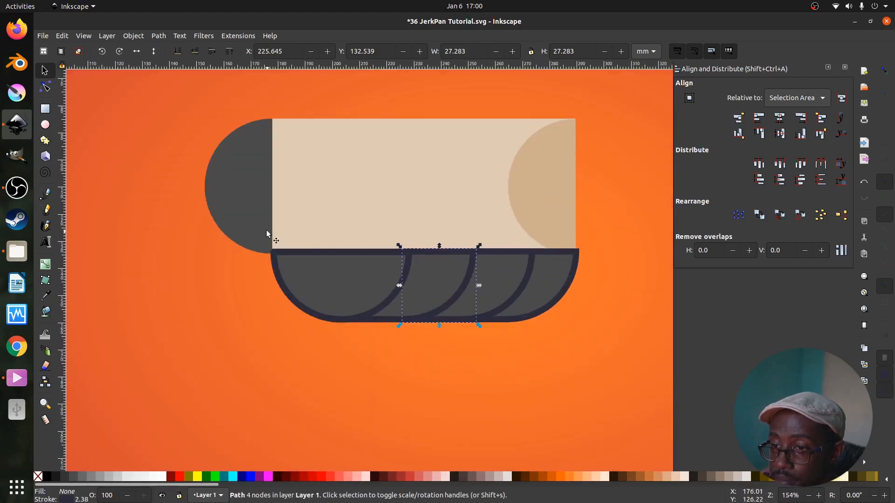
left_click_drag(344, 259, 247, 164)
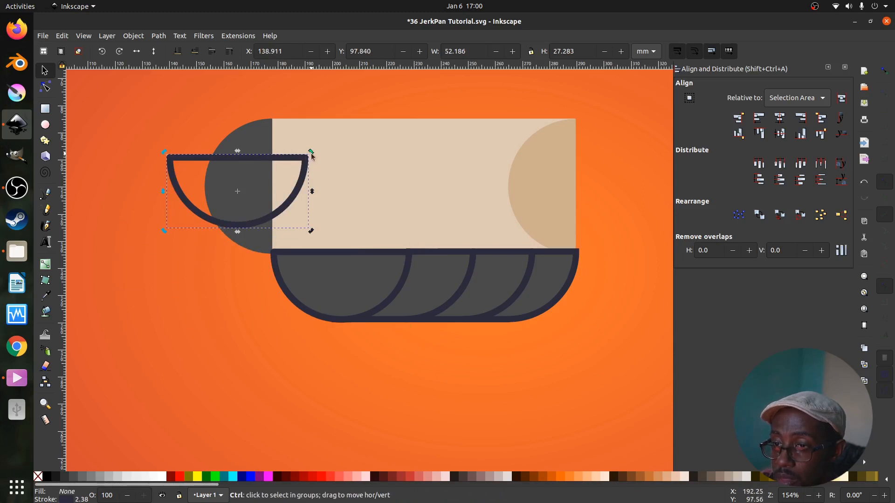
left_click_drag(311, 151, 267, 254)
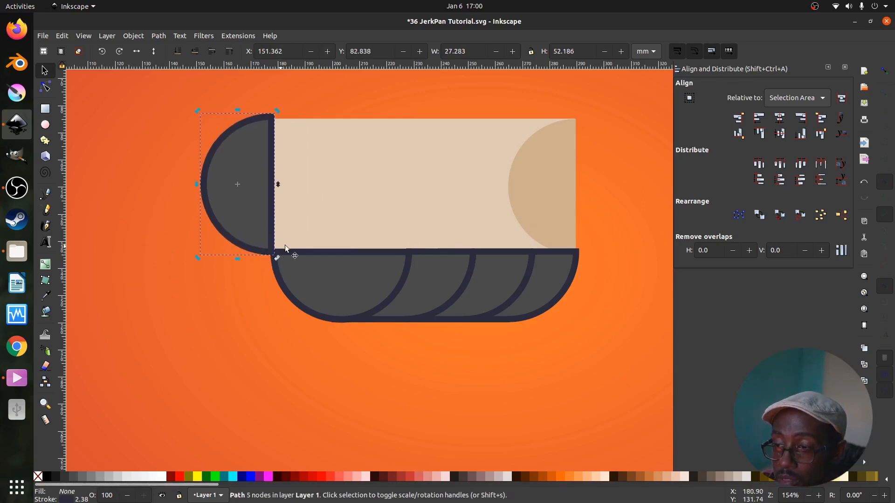
Step: Duplicate the beige lid rectangle, give the copy the dark outline colour, save the drawing and remove the copy's fill
scroll(293, 247, "down", 2, "ctrl")
scroll(307, 242, "up", 1, "ctrl")
left_click(350, 219)
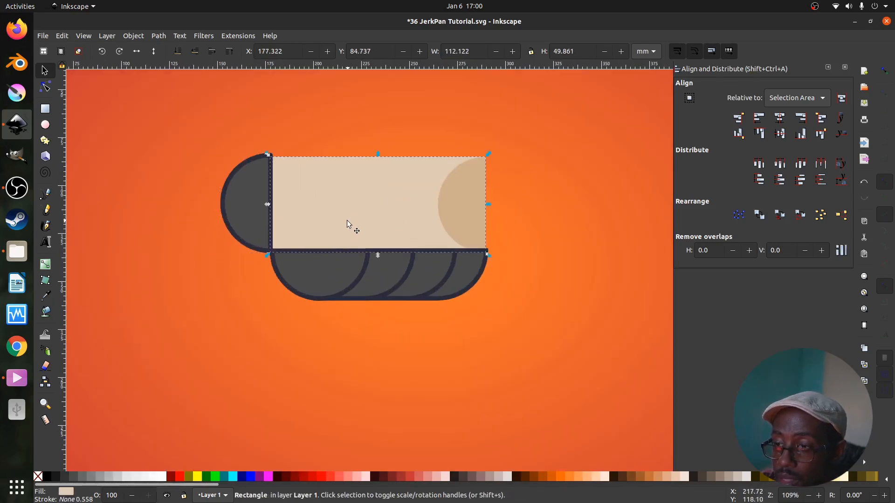
scroll(357, 228, "down", 4, "ctrl")
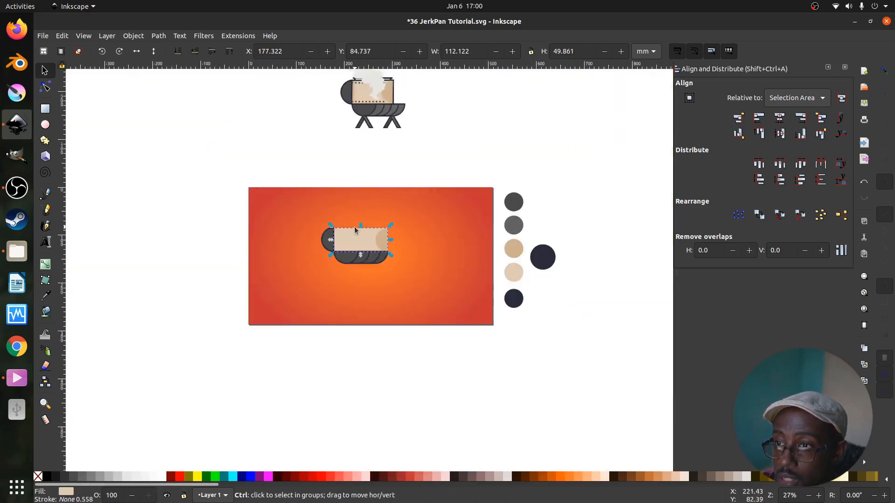
scroll(357, 231, "up", 4, "ctrl")
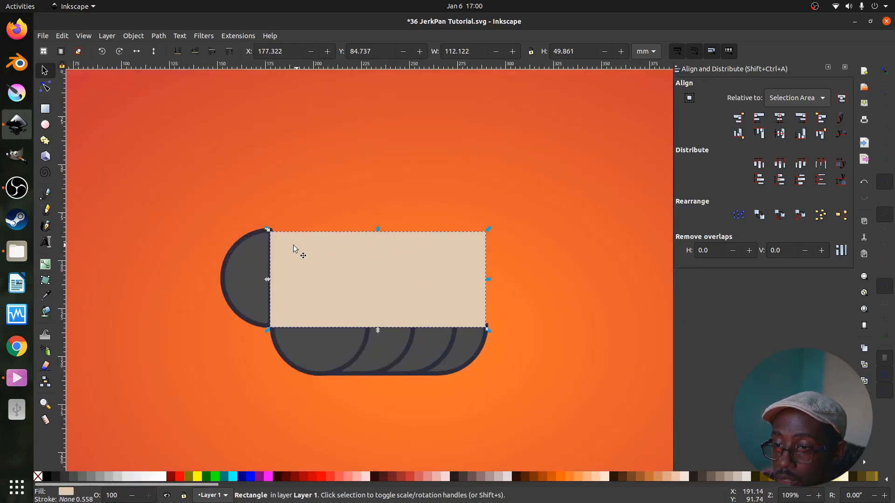
key("d")
left_click(270, 236, "shift")
key("ctrl+s")
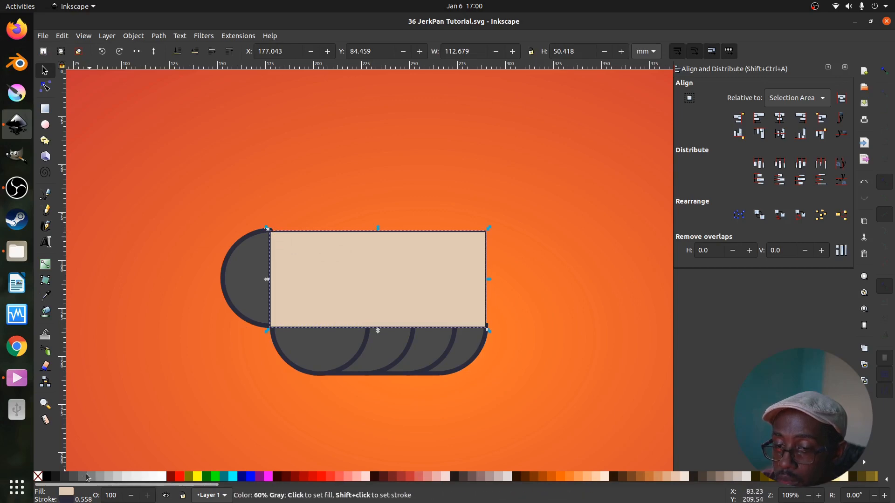
right_click(68, 492)
left_click(112, 490)
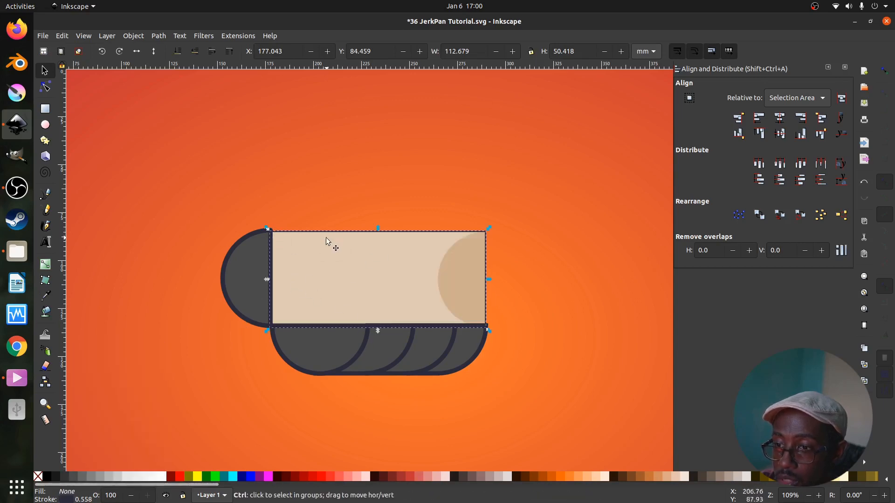
Step: Move the lid rectangle's outline up, resize it to about 113.4 × 50.2 mm to meet the pan's right edge, and save the drawing
scroll(329, 237, "up", 1, "ctrl")
left_click_drag(330, 236, 329, 226)
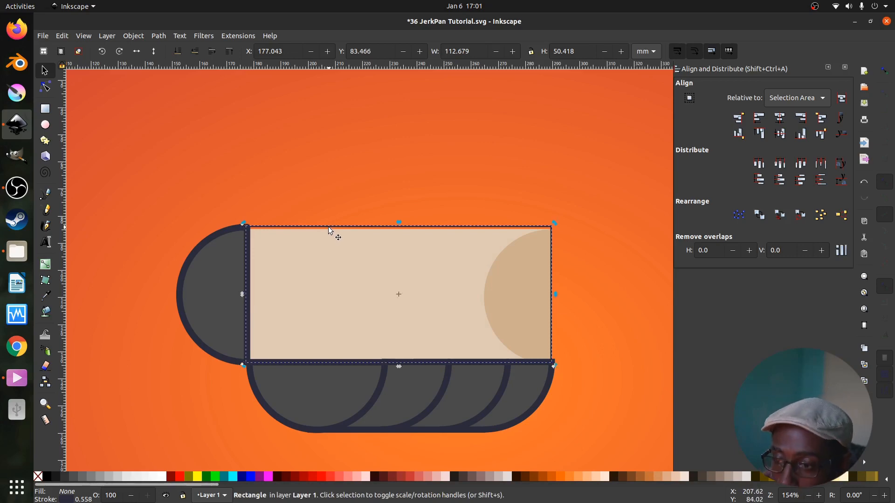
key("r")
scroll(550, 362, "up", 2)
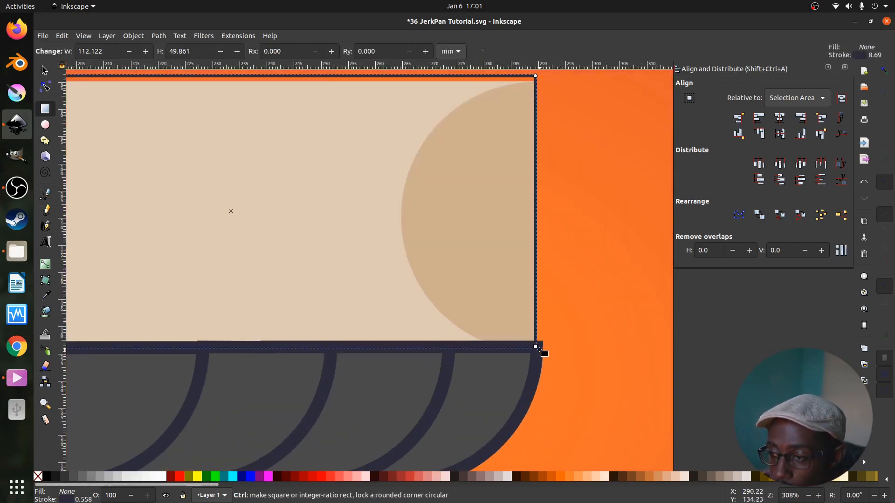
left_click_drag(540, 347, 543, 347)
key("s")
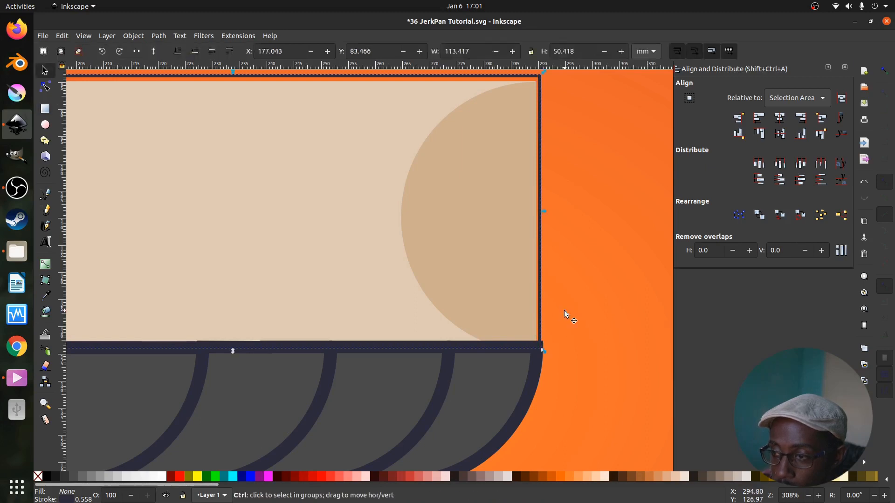
scroll(565, 314, "down", 2)
key("ctrl+s")
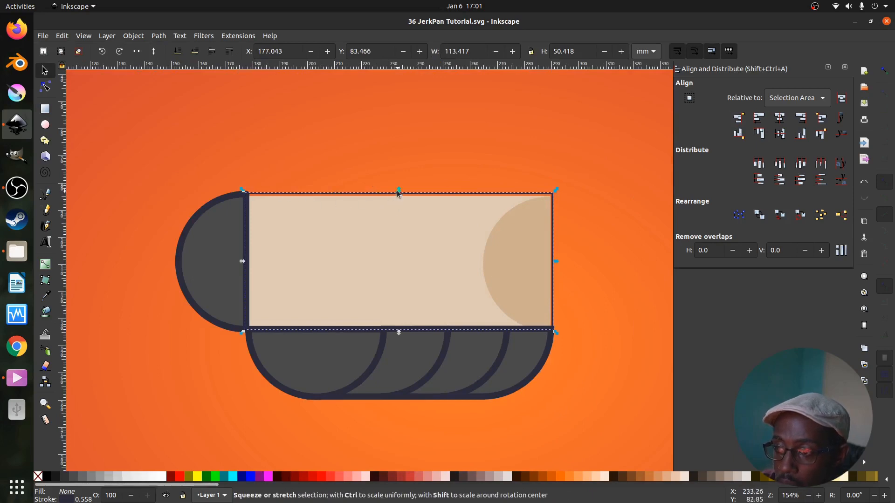
left_click_drag(399, 194, 400, 196)
left_click_drag(399, 192, 399, 191)
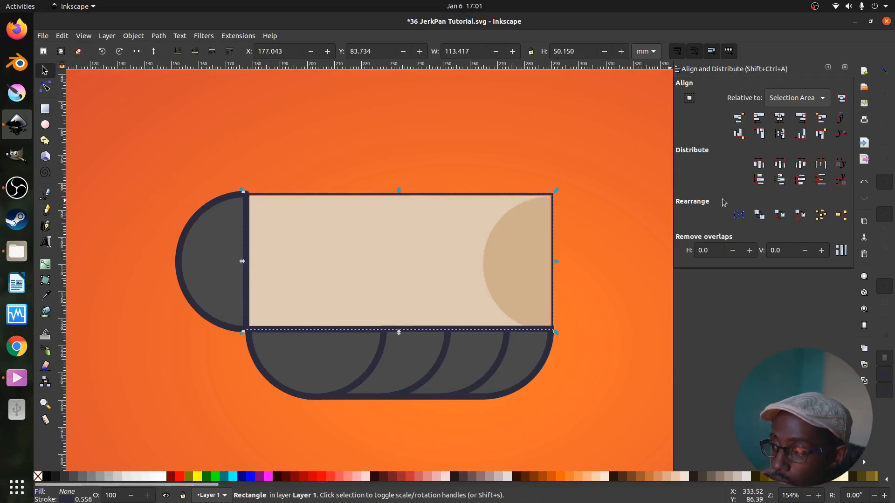
Step: Set the stroke width of the lid rectangle's outline to 2.3 mm
left_click(139, 36)
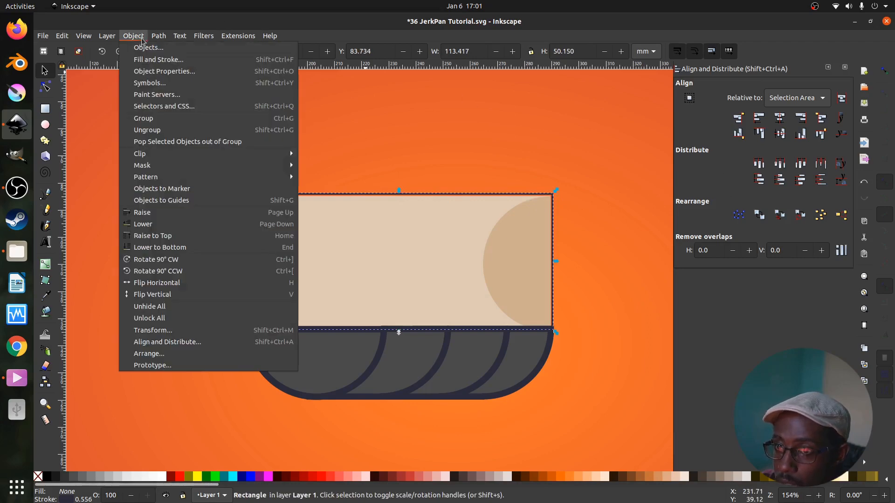
left_click(148, 58)
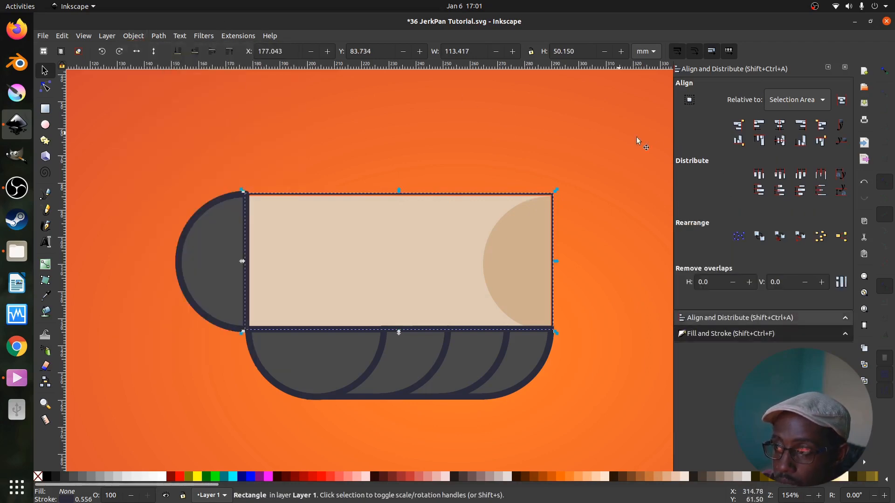
left_click(845, 68)
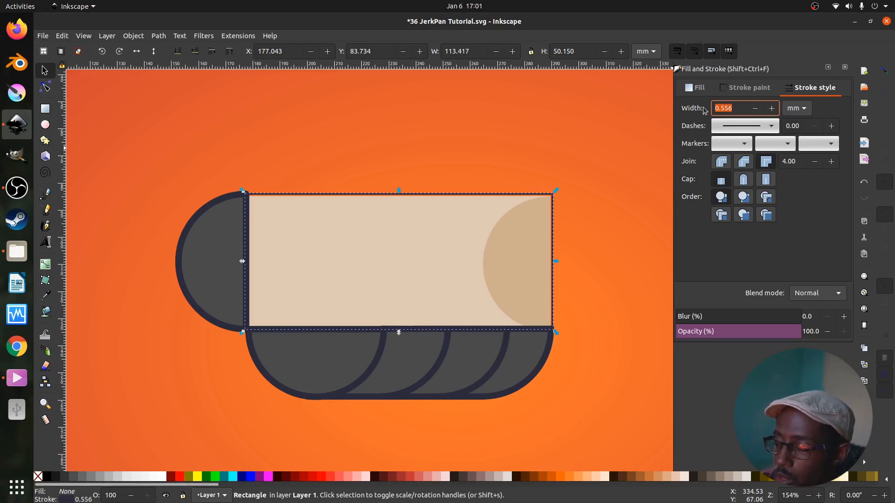
left_click(733, 109)
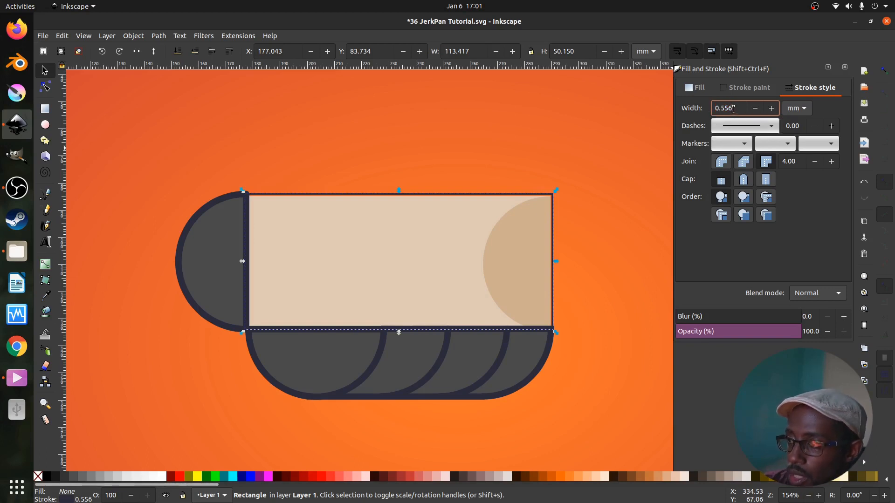
left_click_drag(733, 108, 692, 111)
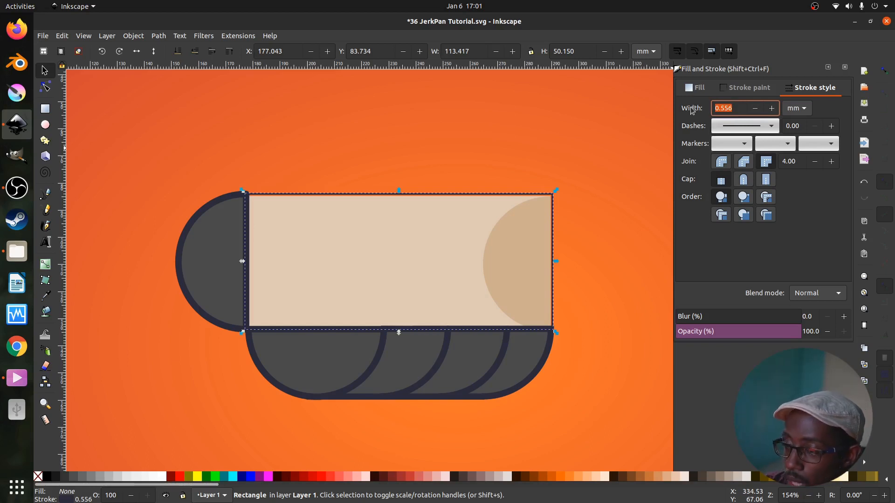
type("2.3")
key("Return")
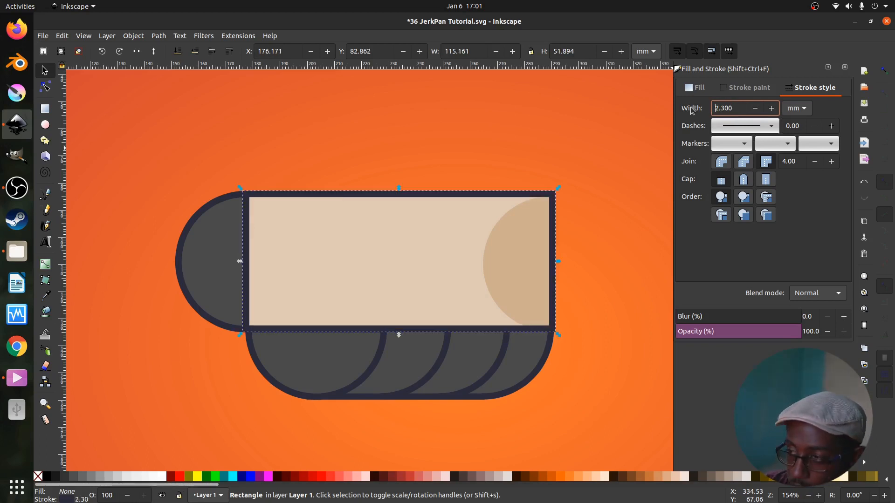
left_click(446, 110)
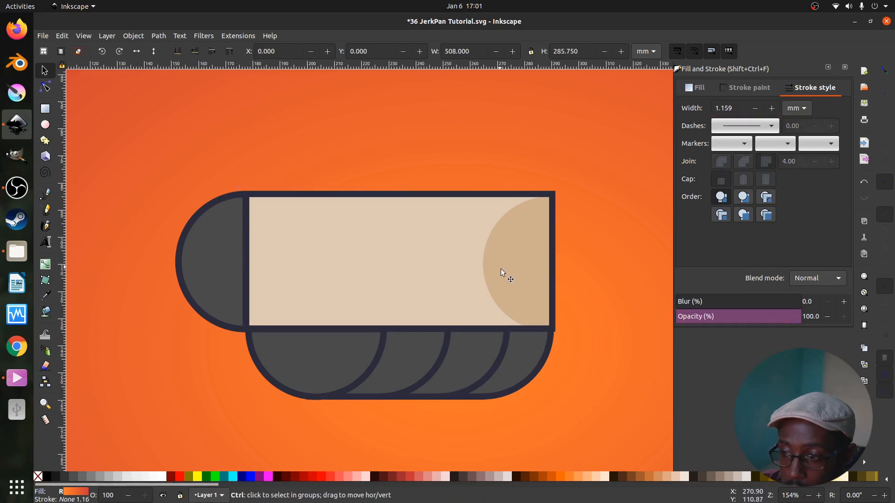
Step: Draw a bar about 111.3 × 2.8 mm just above the lid, swapping its fill and stroke to make it solid dark
scroll(502, 271, "down", 4)
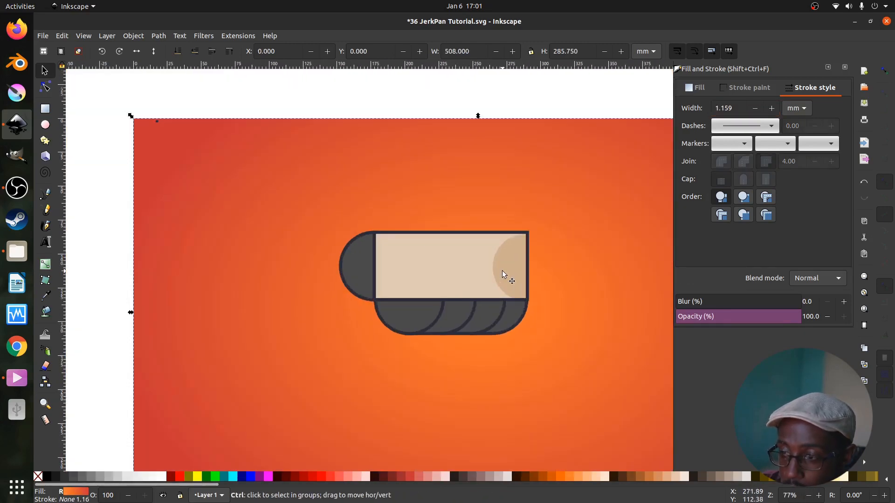
scroll(502, 274, "down", 1)
scroll(502, 274, "up", 4)
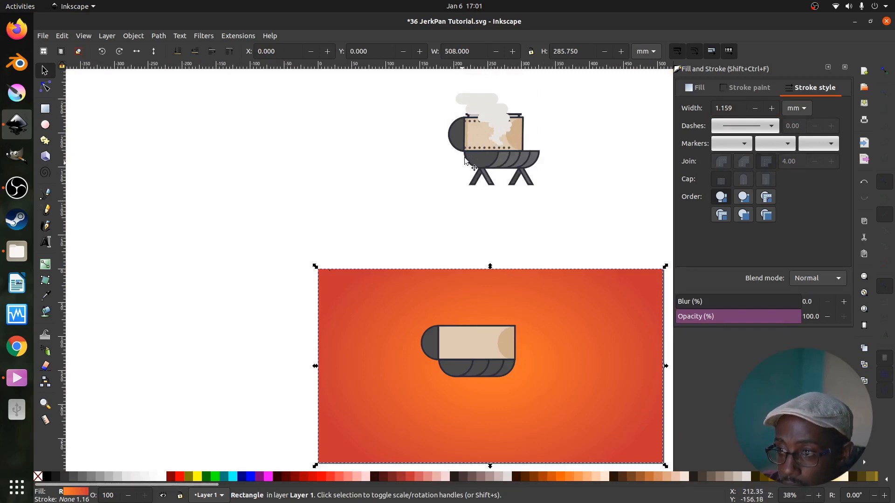
scroll(454, 266, "down", 2)
scroll(482, 326, "up", 3)
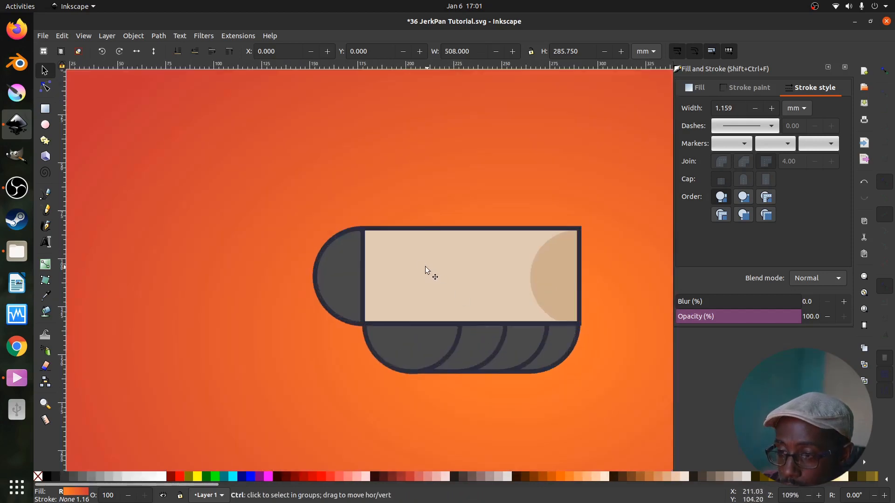
left_click(45, 108)
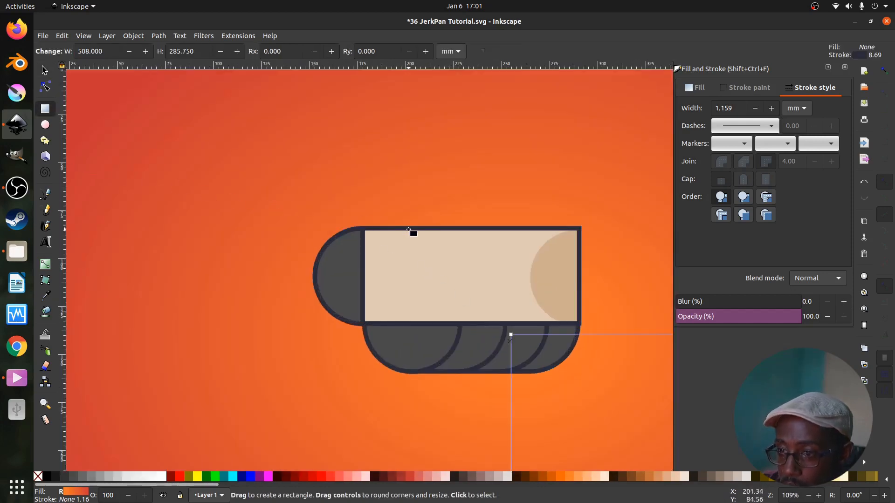
left_click_drag(364, 217, 579, 221)
key("s")
right_click(82, 498)
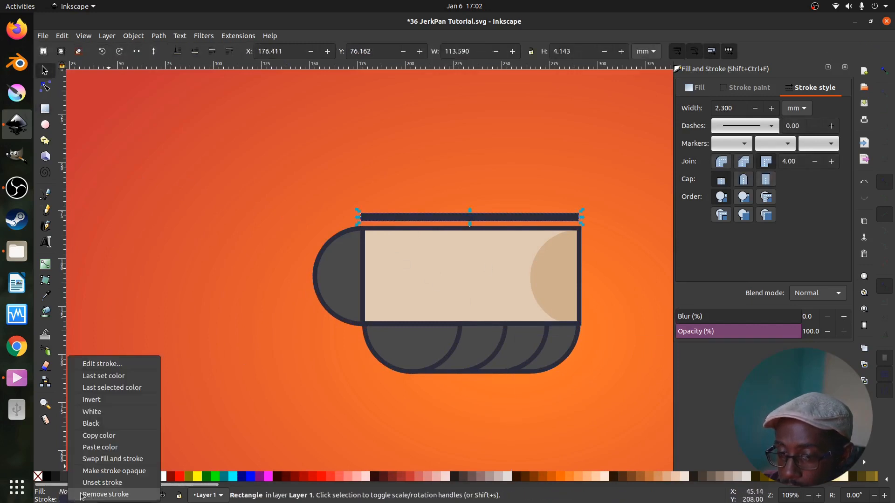
left_click(112, 454)
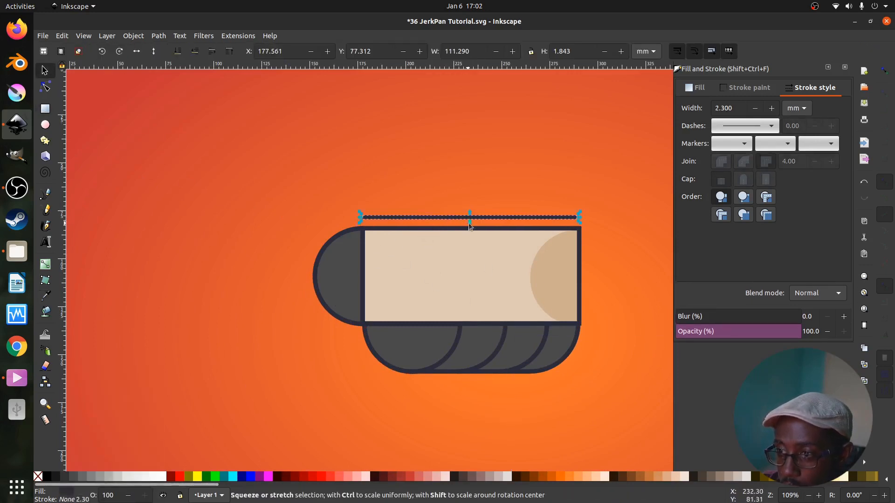
left_click_drag(471, 223, 471, 226, "shift")
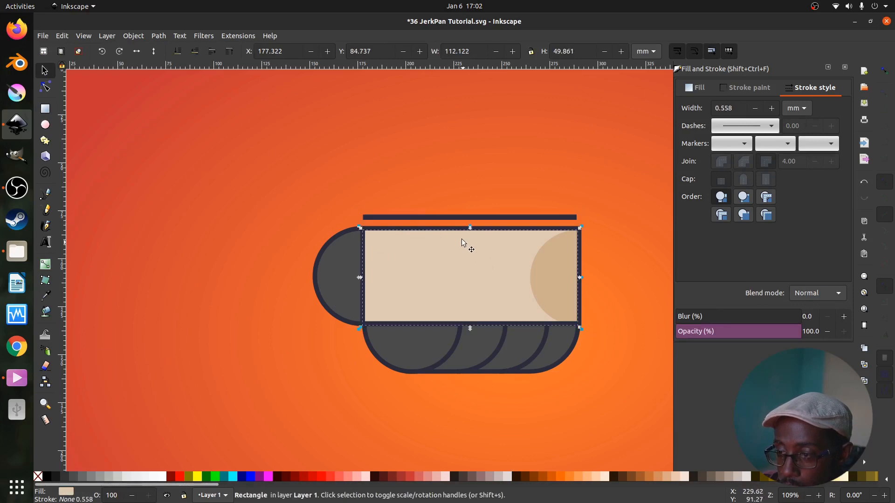
scroll(496, 219, "up", 1, "ctrl")
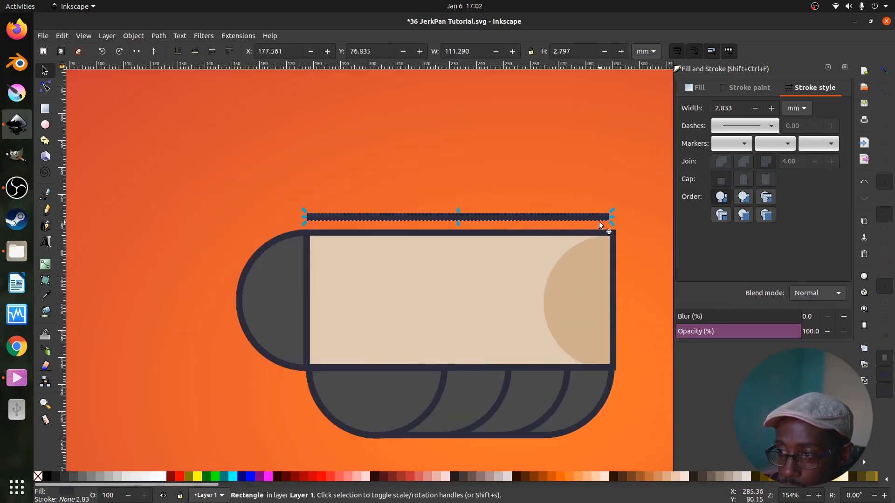
Step: Join the bar to the lid with two dark posts about 3.4 × 5.6 mm at about X 181.5 mm and X 282.0 mm
mouse_move(611, 216)
left_mouse_down("shift")
mouse_move(322, 220)
mouse_move(323, 237)
left_mouse_up("shift")
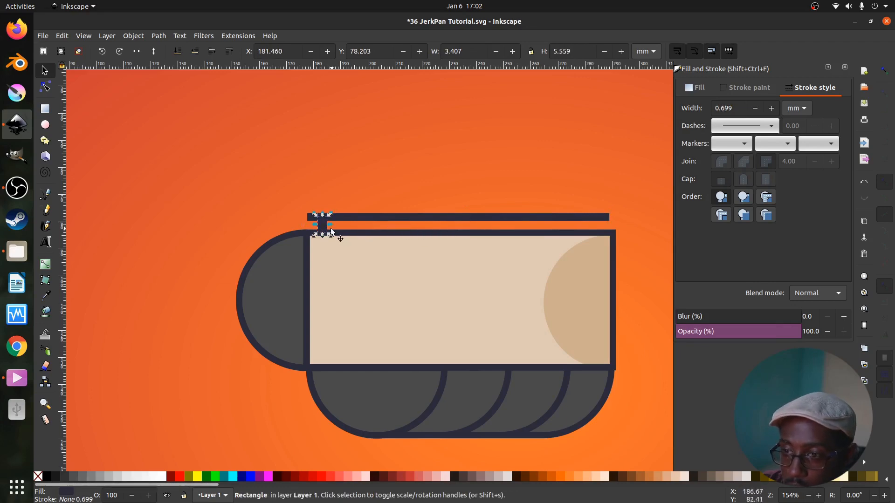
scroll(321, 230, "up", 2)
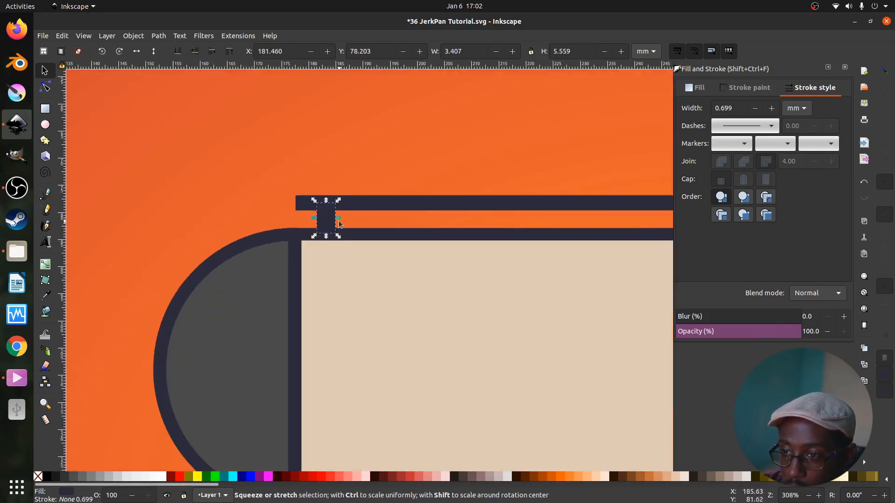
scroll(320, 231, "down", 1)
left_click_drag(320, 229, 621, 229)
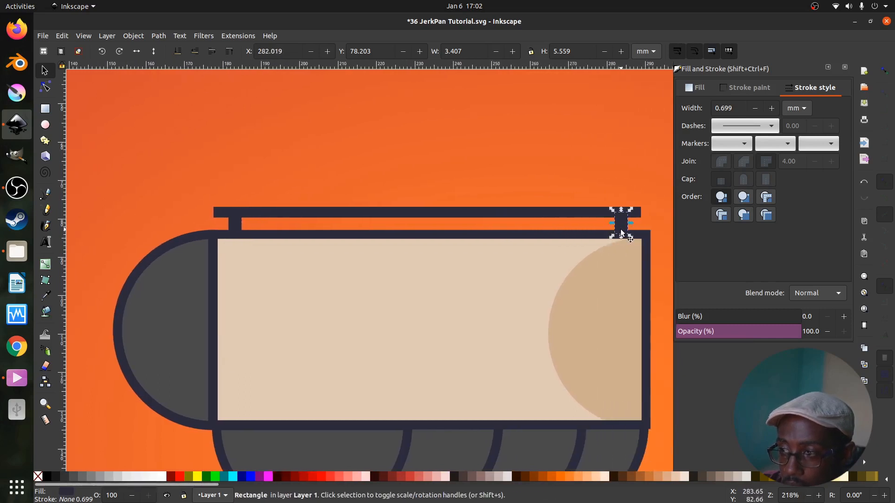
left_click(589, 267)
Step: Draw a dark circle about 4.5 mm across in the beige lid's lower left corner at about X 183.7 mm, Y 124.8 mm
scroll(516, 278, "down", 3)
scroll(515, 278, "down", 1)
scroll(515, 278, "up", 1)
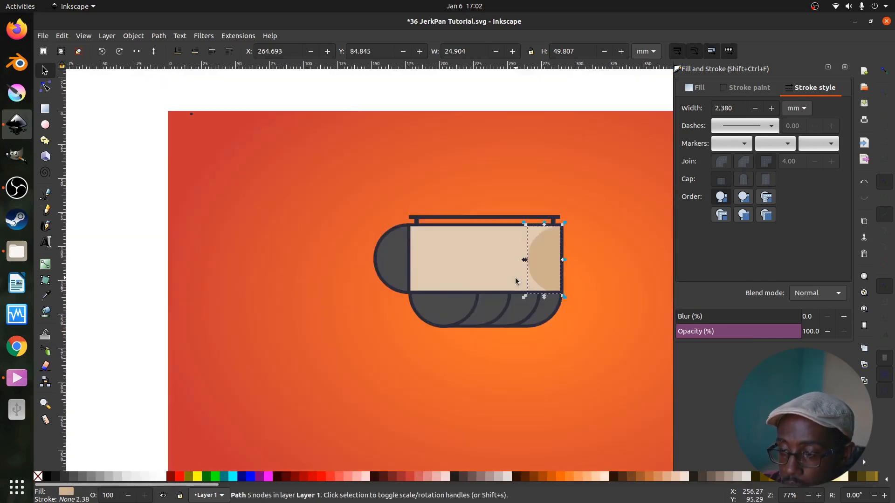
scroll(499, 269, "right", 4)
scroll(473, 261, "up", 8)
scroll(473, 261, "down", 6)
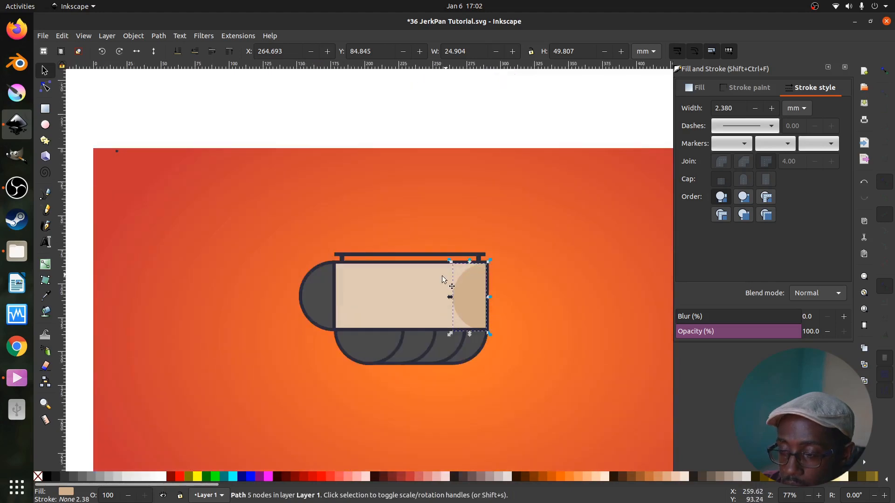
scroll(415, 285, "up", 1)
left_click(45, 124)
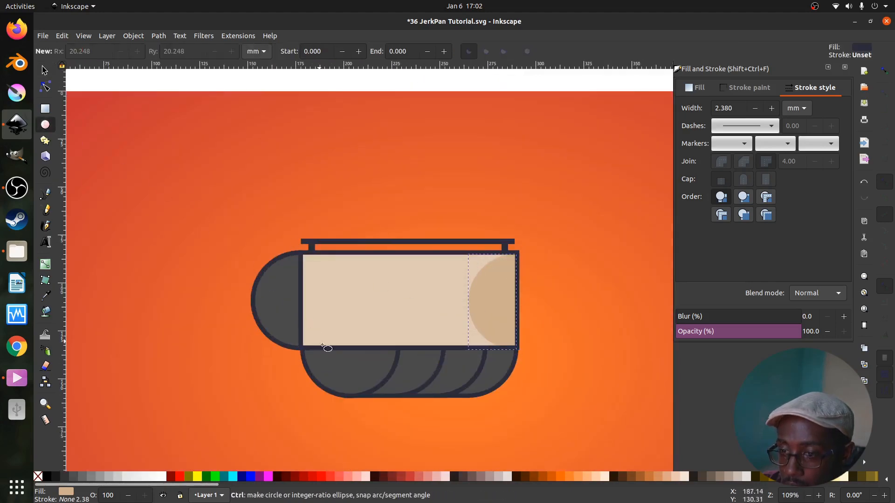
scroll(322, 346, "up", 2)
left_click_drag(310, 326, 319, 334)
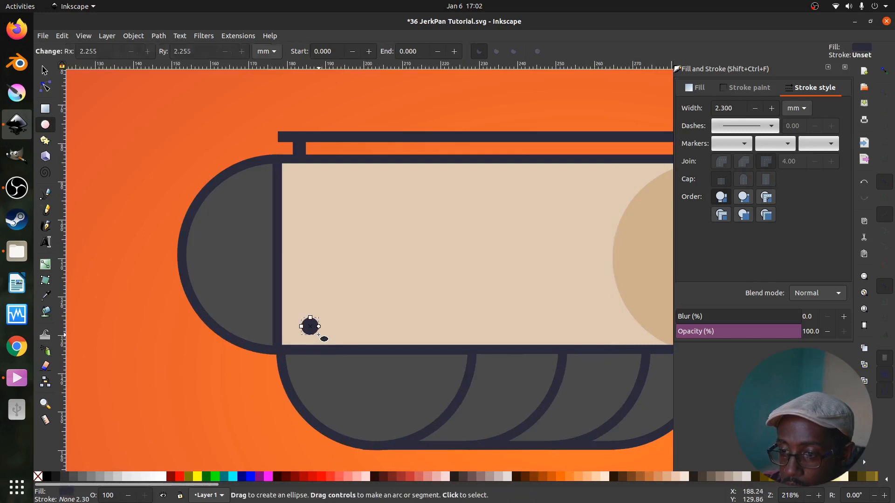
key("s")
left_click(312, 324)
scroll(349, 336, "down", 1)
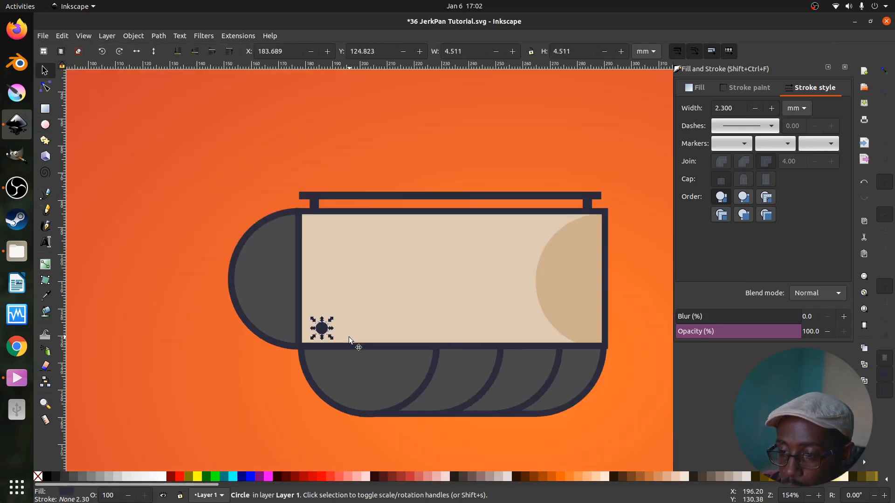
Step: Duplicate the circle into a row of fourteen along the lid's lower edge, about 98.4 mm wide and starting at about X 182.7 mm
key("ctrl+d")
left_click_drag(324, 332, 370, 332)
left_click(322, 329, "shift")
key("space")
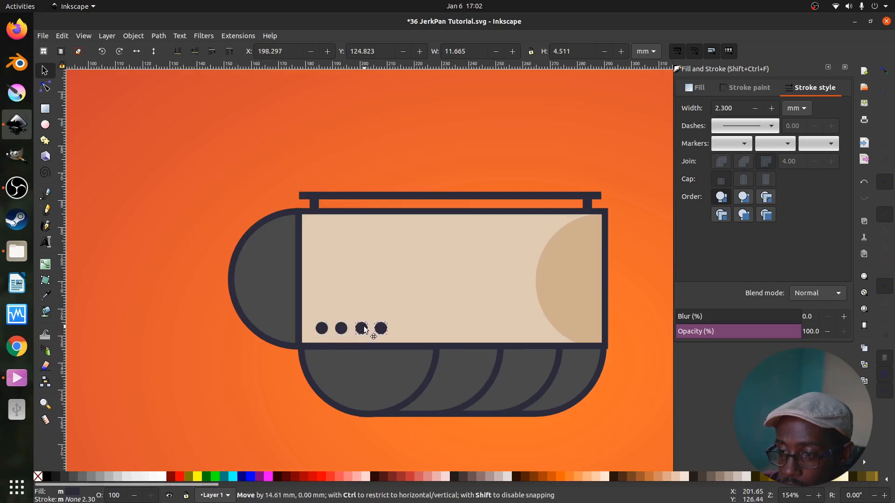
left_click_drag(306, 311, 463, 331)
key("space")
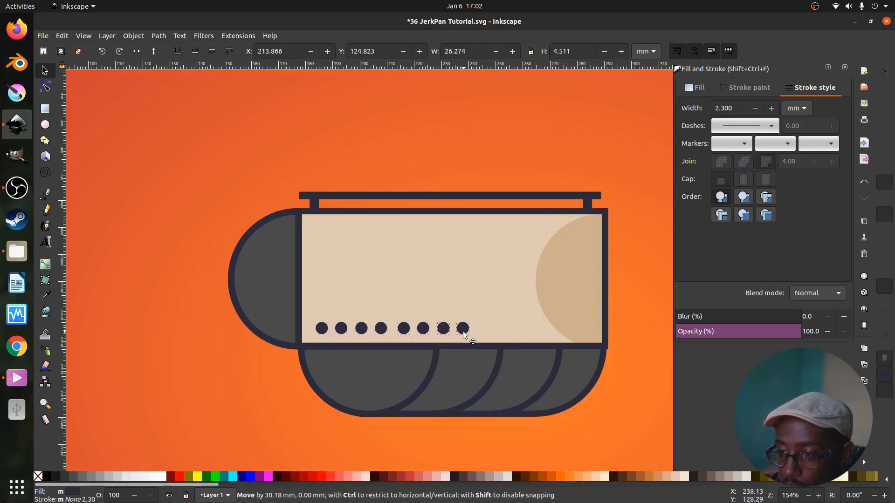
left_click_drag(303, 313, 474, 342)
key("space")
left_click_drag(406, 332, 486, 336)
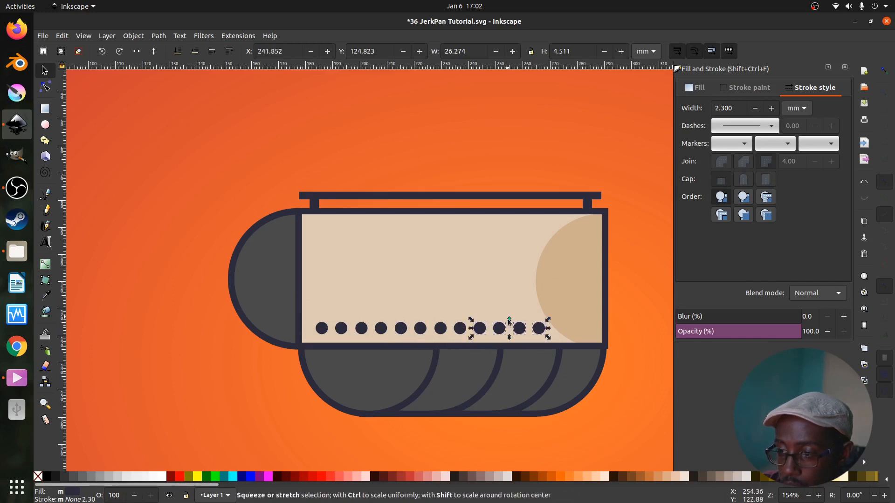
left_click_drag(509, 307, 583, 330)
left_click_drag(313, 340, 578, 328)
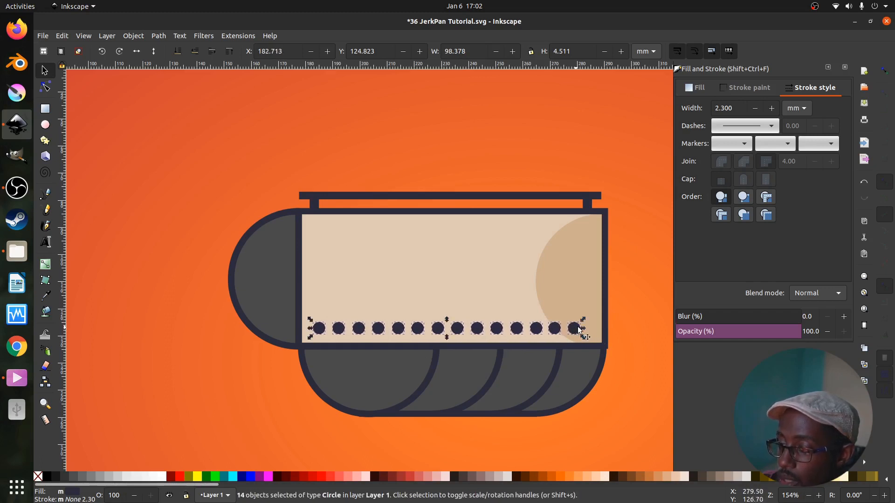
Step: Delete the two rightmost circles of the row, which overlap the lid's tan half circle
left_click(579, 357)
left_click(575, 329)
key("Delete")
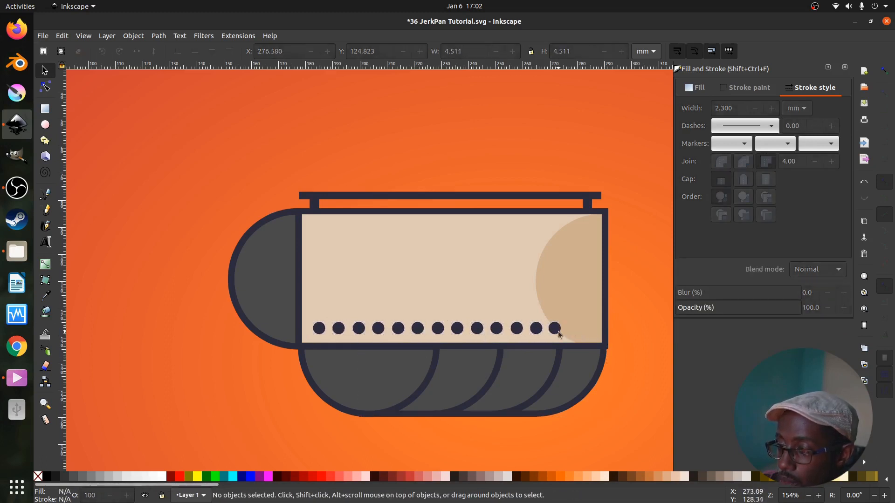
left_click(558, 331)
key("Delete")
left_click(536, 329)
Step: Distribute the twelve circles' centres evenly horizontally and place a copy of the row along the lid's upper edge at about Y 88.7 mm
left_click_drag(303, 304, 572, 340)
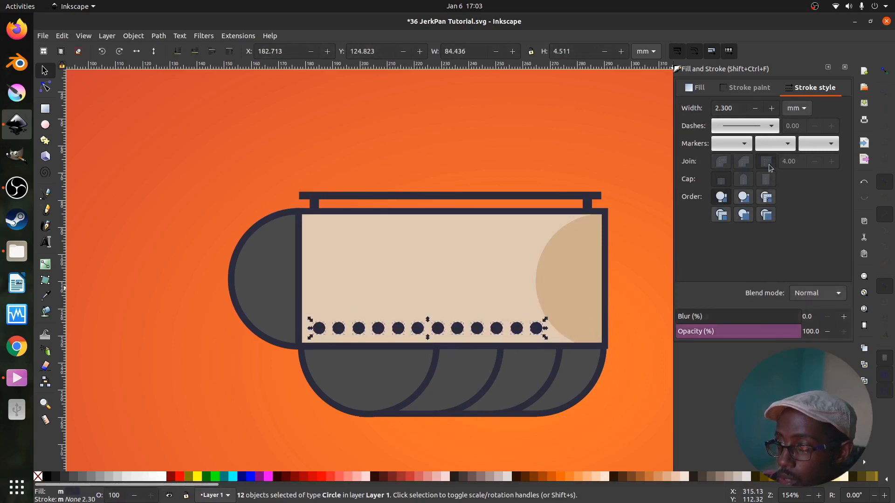
left_click(152, 37)
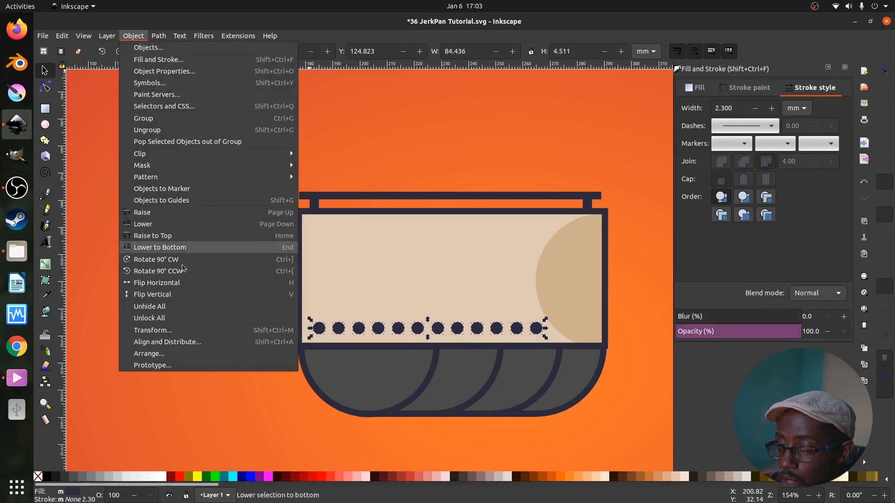
left_click(189, 342)
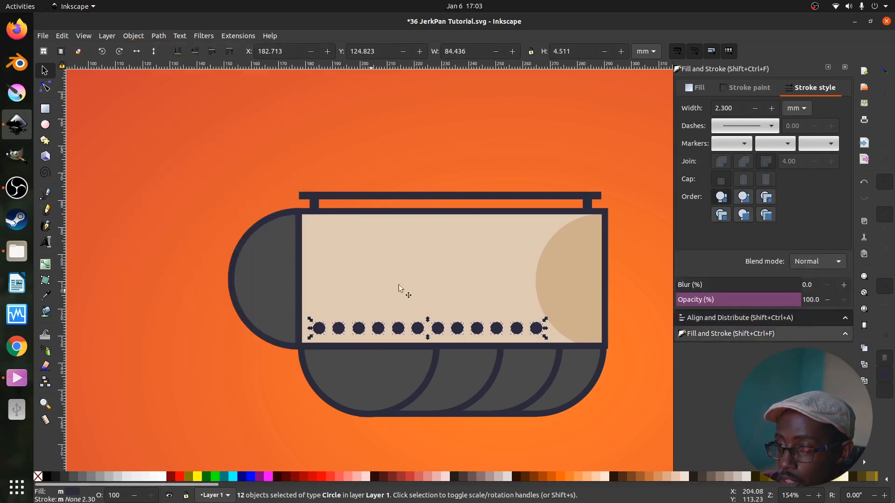
left_click(845, 68)
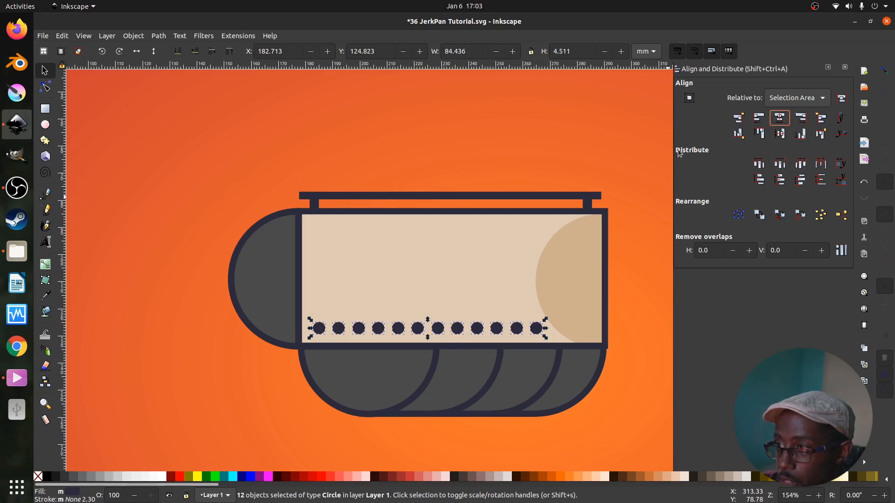
left_click_drag(674, 149, 674, 150)
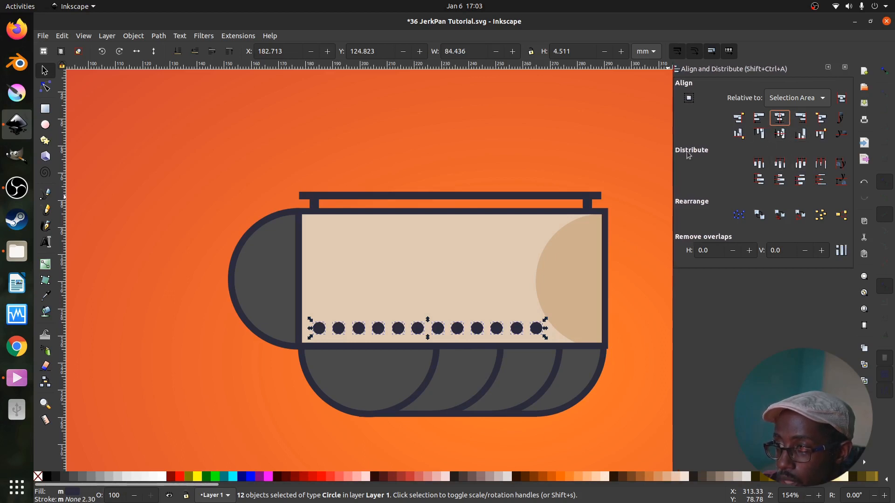
left_click(779, 166)
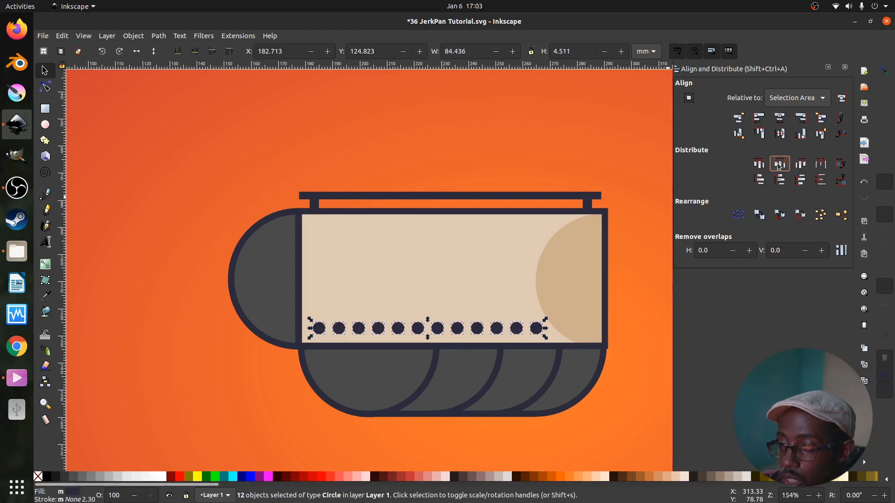
left_click_drag(530, 336, 522, 231)
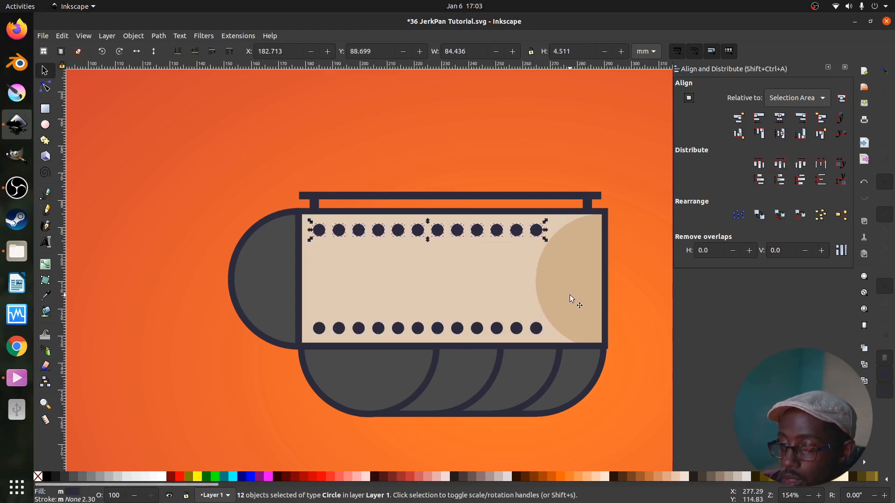
left_click(570, 300)
scroll(570, 300, "down", 1, "ctrl")
scroll(590, 326, "up", 2, "ctrl")
left_click(603, 321)
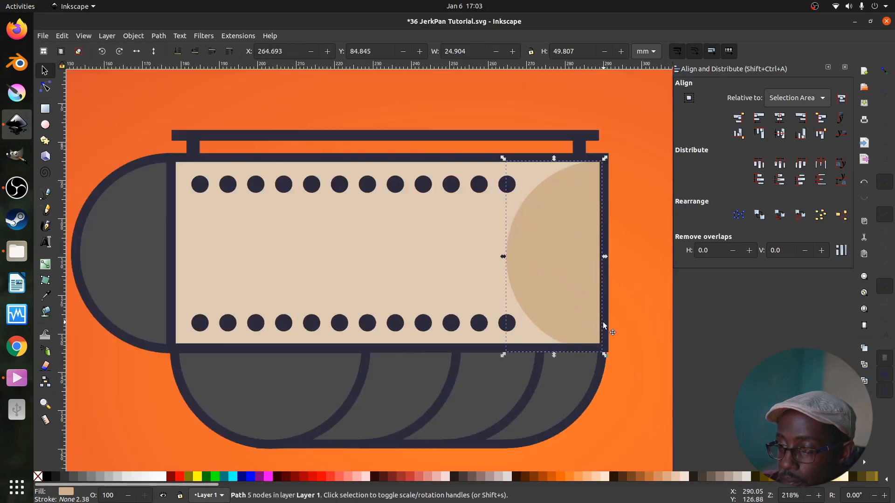
key("r")
left_click_drag(607, 347, 606, 348)
scroll(454, 267, "down", 2, "ctrl")
key("s")
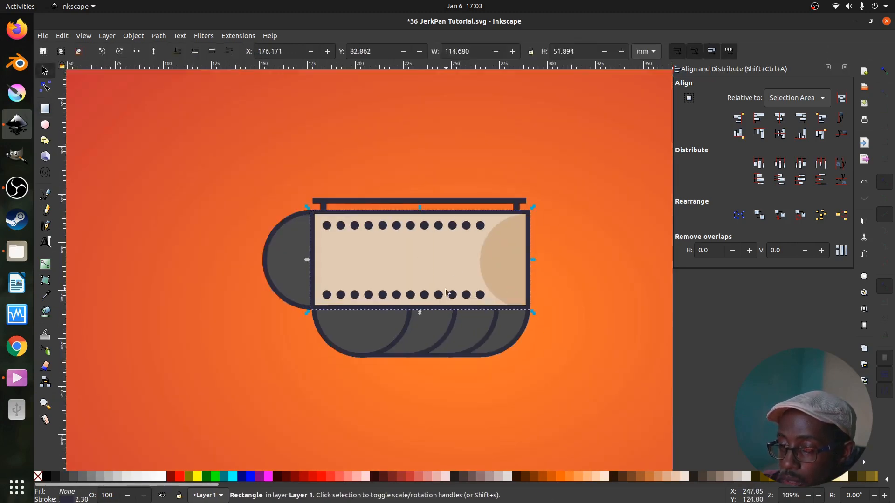
scroll(443, 289, "down", 4, "ctrl")
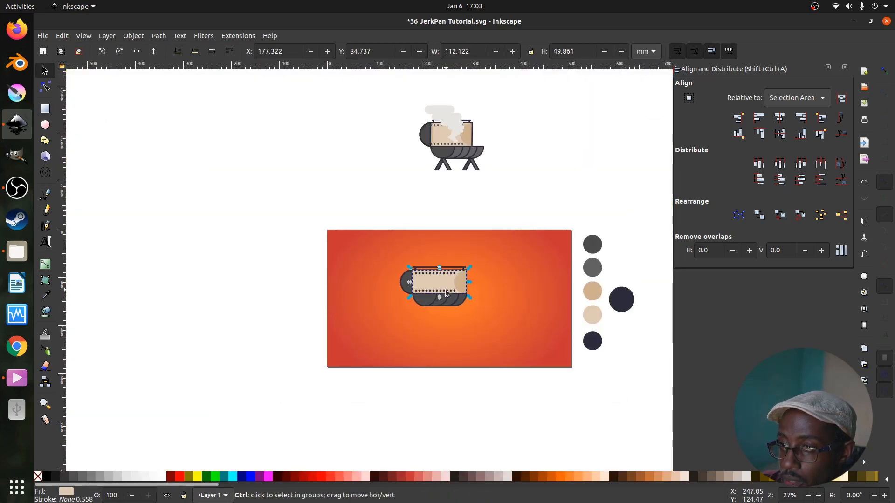
Step: Group the lid's twelve lower circles and its twelve upper circles as two separate rows
scroll(446, 292, "up", 3, "ctrl")
left_click(451, 293, "ctrl")
left_click_drag(354, 287, 477, 298)
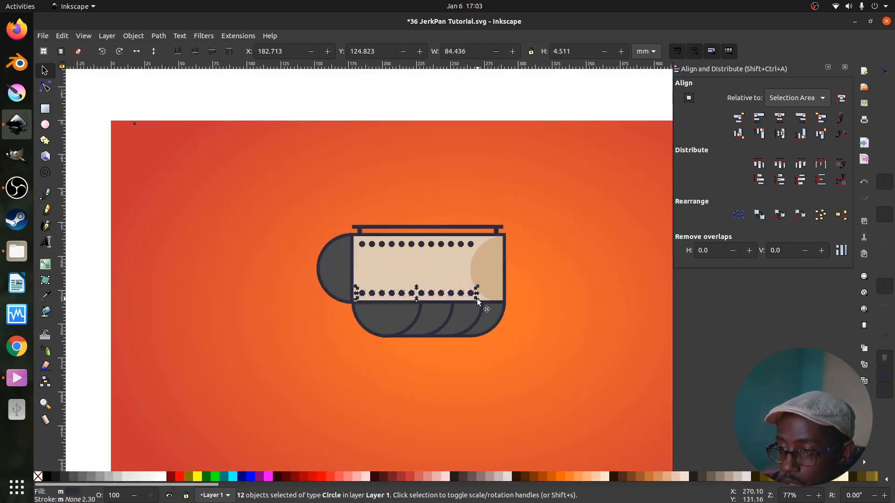
left_click(421, 245, "ctrl")
left_click_drag(354, 238, 488, 258)
key("ctrl+g")
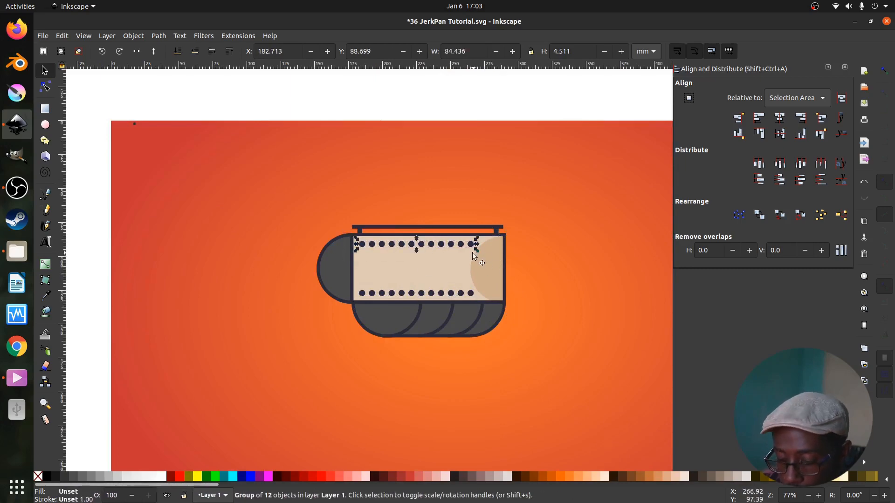
Step: Shift both circle rows horizontally to the lid's left edge, the upper to about X 176.8 mm and the lower to about X 177.1 mm
scroll(396, 253, "up", 2)
left_click_drag(375, 244, 356, 242)
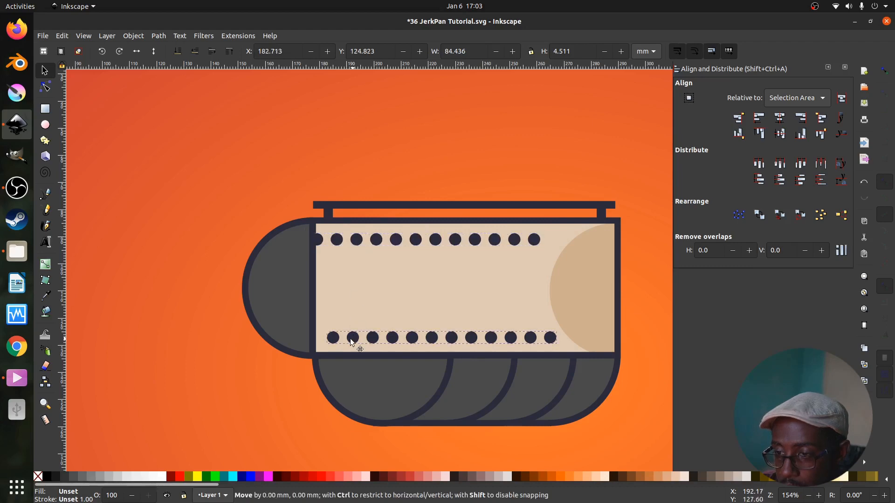
left_click_drag(351, 338, 344, 336)
Step: Ungroup the upper and lower circle rows back into individual circles
left_click(458, 297)
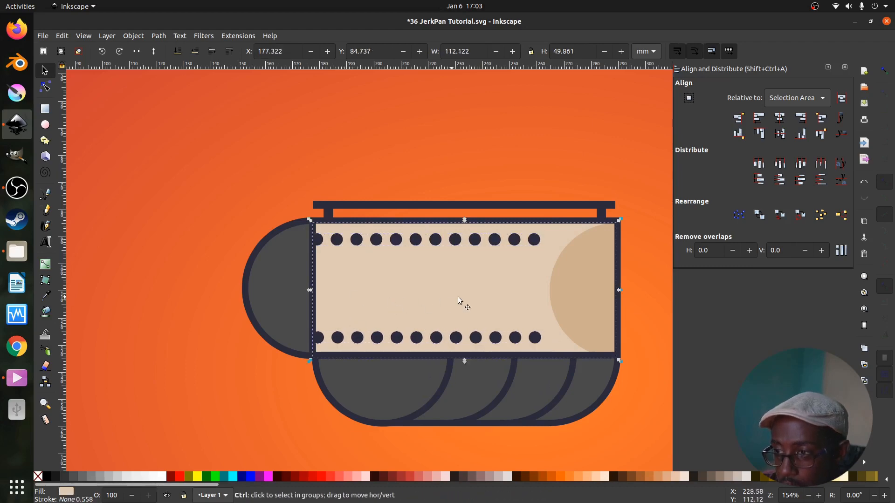
scroll(477, 300, "down", 4)
scroll(487, 304, "down", 1)
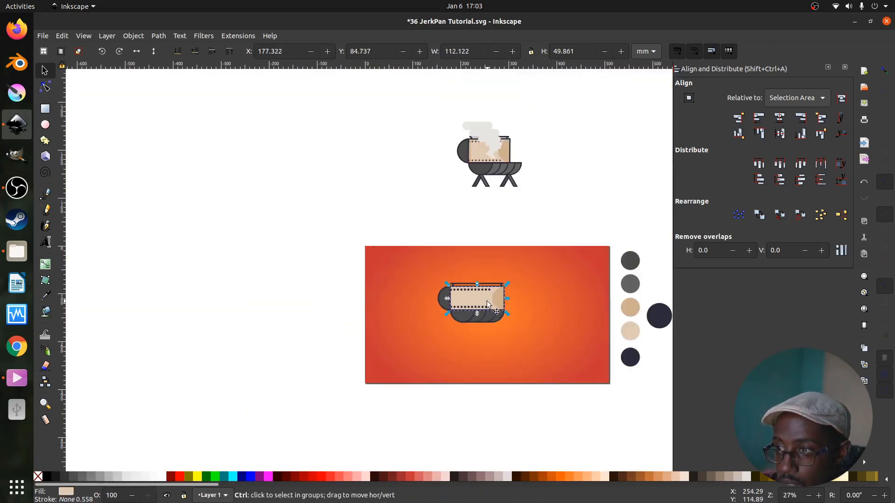
scroll(487, 304, "up", 5)
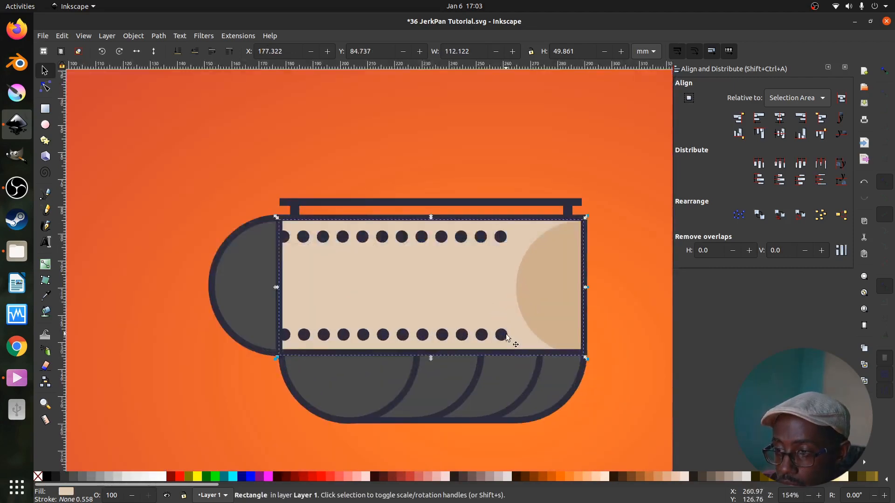
left_click(506, 337)
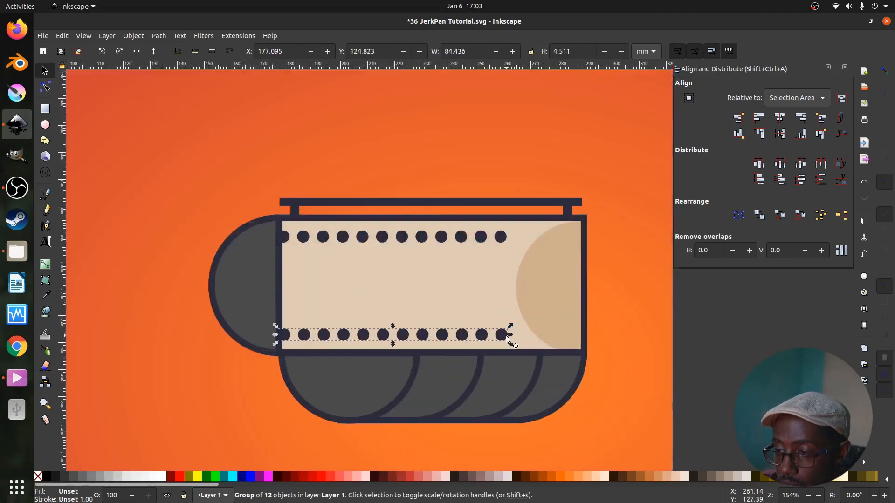
left_click(499, 238, "shift")
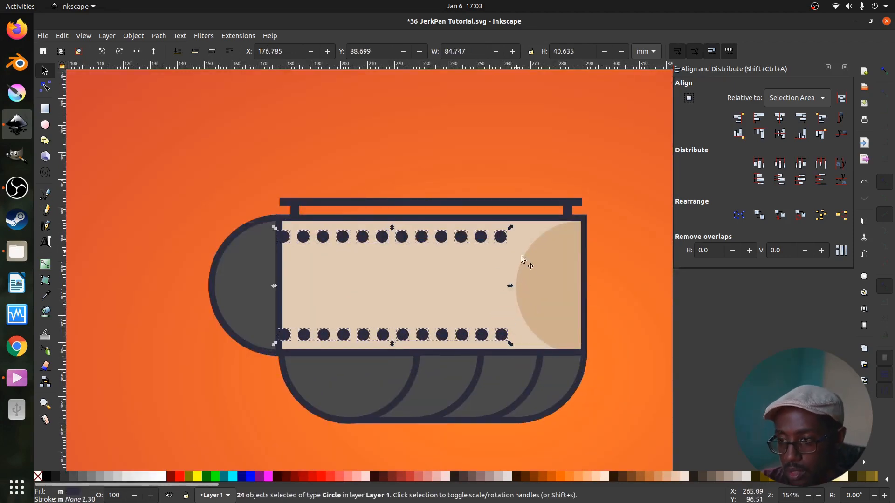
Step: Duplicate the rightmost circle of each row and place the copies at about X 263.9 mm, extending both rows to thirteen circles
left_click(517, 317)
left_click(497, 337, "shift")
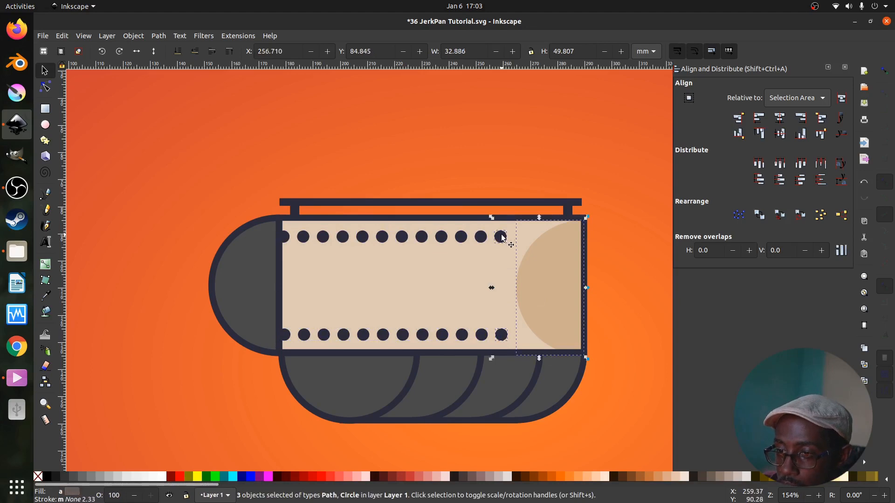
left_click(503, 238, "shift")
key("Escape")
left_click(501, 237)
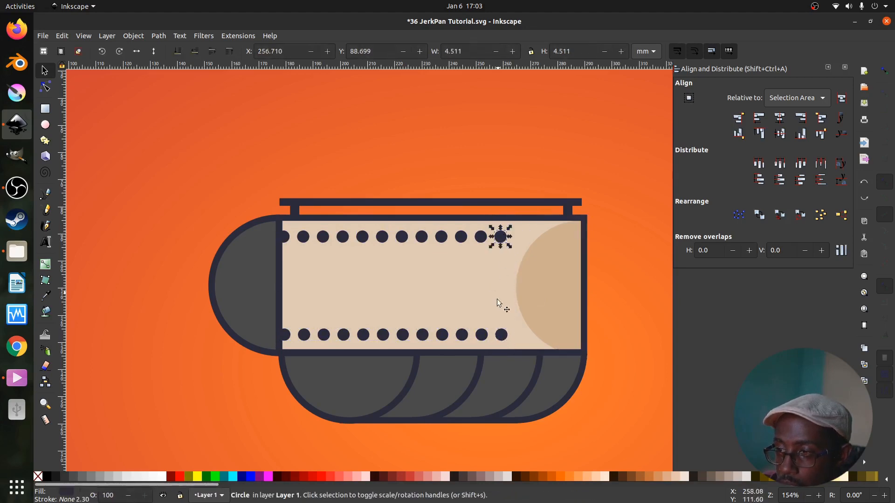
left_click(502, 335, "shift")
left_click_drag(503, 337, 524, 338)
scroll(434, 359, "down", 3)
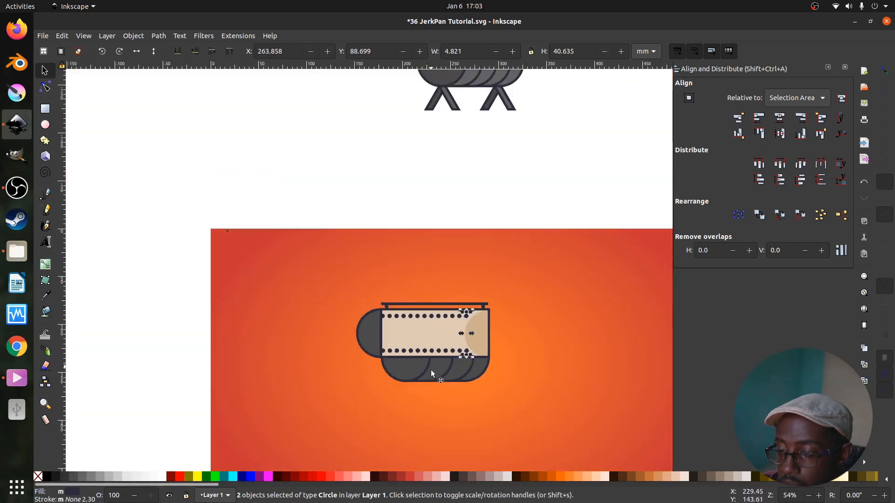
Step: Recolour the thirteen circles of the lower row with the lighter grey sampled from the palette swatches beside the page
left_click(431, 370, "ctrl")
scroll(430, 340, "down", 1)
scroll(429, 340, "up", 2)
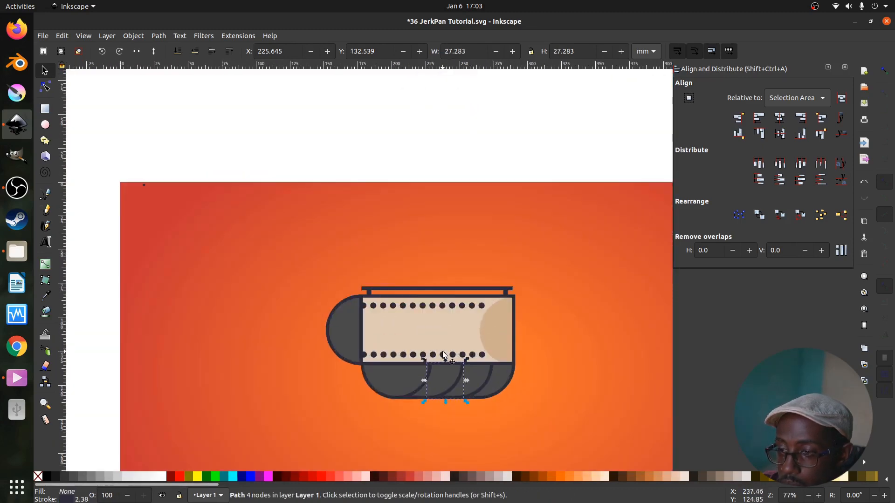
left_click(442, 354, "ctrl")
left_click_drag(495, 351, 362, 369)
scroll(380, 357, "right", 3)
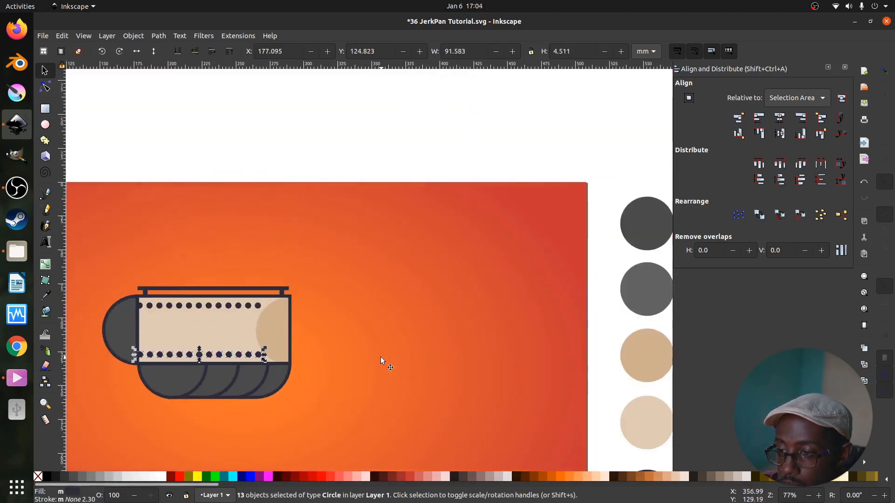
scroll(380, 357, "down", 2)
key("d")
left_click(506, 326)
Step: Recolour the thirteen circles of the upper row with the same lighter grey palette swatch
scroll(284, 337, "up", 3)
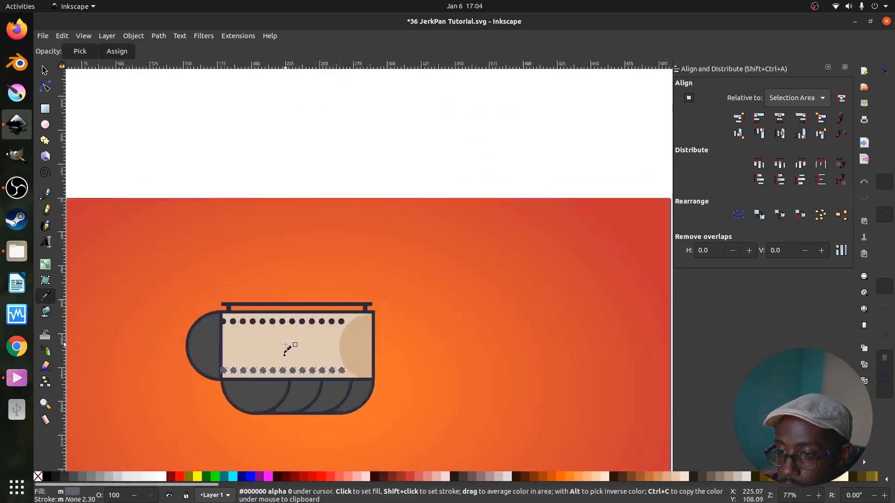
key("s")
left_click(312, 314)
left_click_drag(190, 301, 375, 328)
scroll(446, 305, "down", 2)
key("d")
scroll(586, 281, "right", 2)
scroll(586, 281, "down", 2)
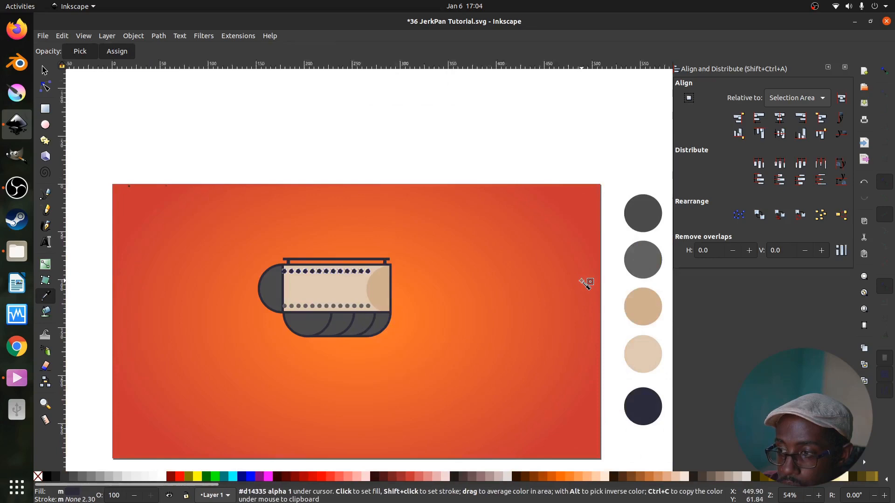
left_click(640, 261)
Step: Raise the fill and outline of the dark grey half circle at the lid's left end to the top of the stack
key("s")
scroll(284, 281, "up", 3)
left_click(252, 292)
left_click(269, 293, "shift")
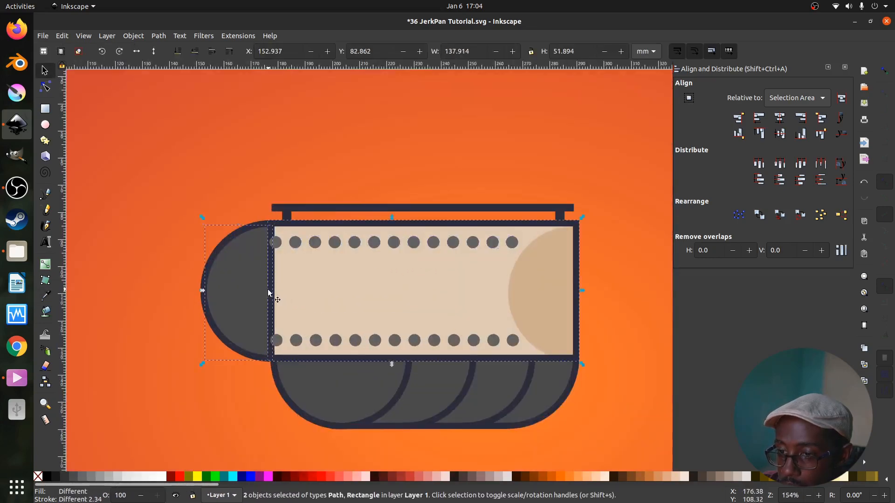
left_click(230, 243)
key("Escape")
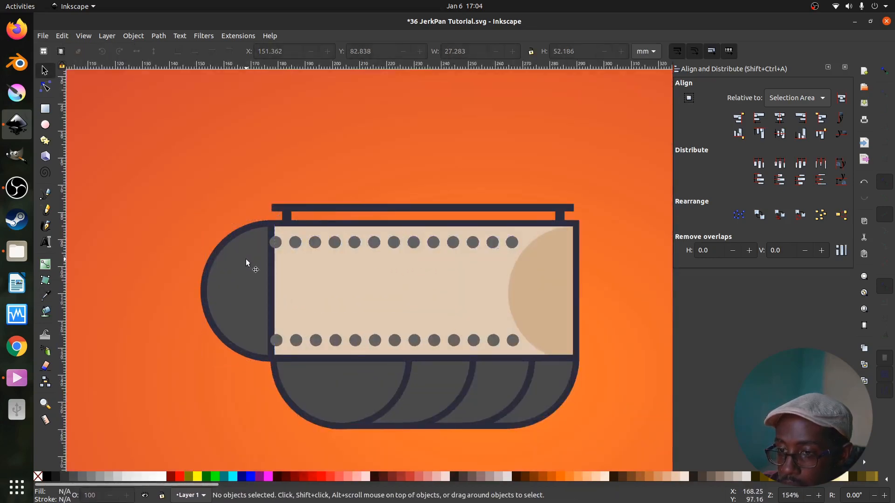
left_click(229, 244)
left_click(230, 263, "shift")
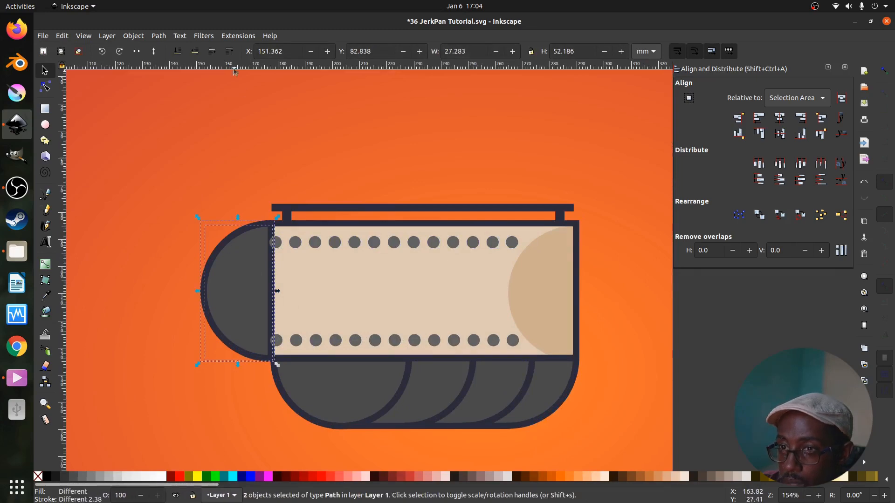
left_click(229, 52)
left_click(215, 232)
Step: Draw a grey leg rectangle about 6.7 mm wide and 29.4 mm high beneath the body at about X 223.1 mm, Y 159.1 mm
scroll(334, 293, "down", 2)
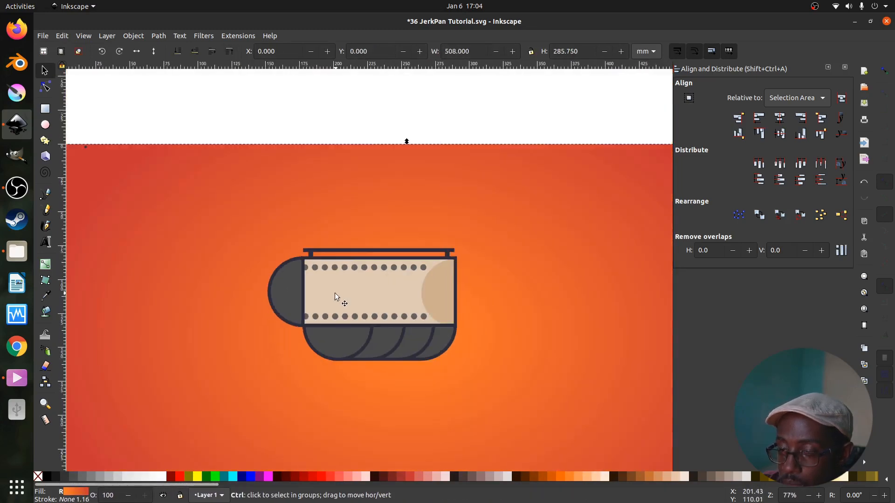
scroll(335, 293, "down", 2)
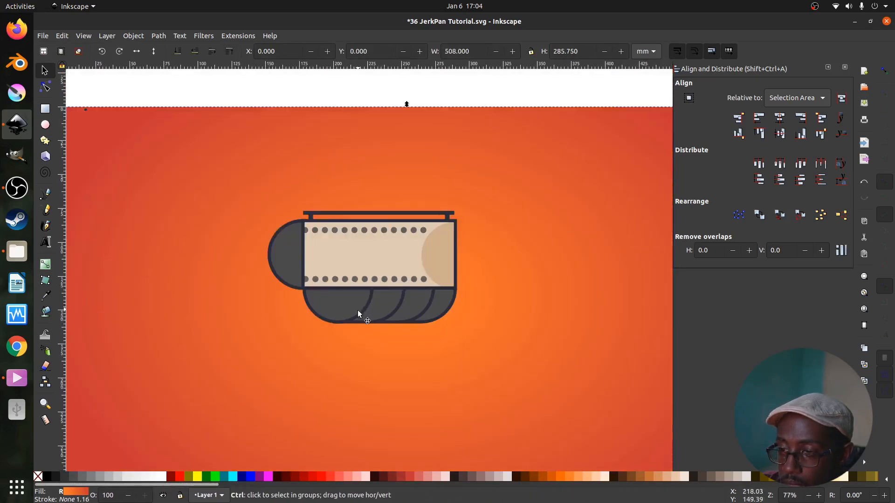
scroll(359, 312, "up", 1)
left_click(46, 110)
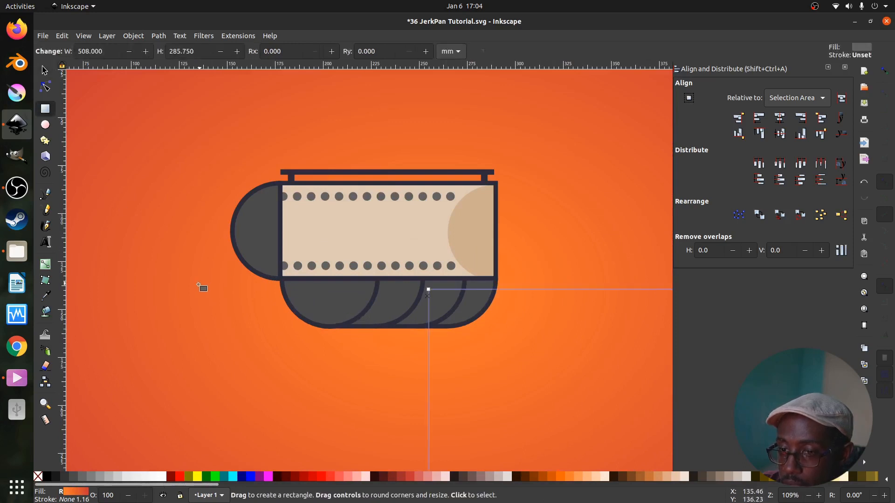
mouse_move(193, 284)
left_mouse_down()
mouse_move(205, 341)
mouse_move(362, 382)
mouse_move(374, 367)
left_mouse_up()
key("s")
Step: Skew the leg to a slant about 20.1 mm wide and form an inverted V with a horizontally flipped duplicate
left_click(374, 369)
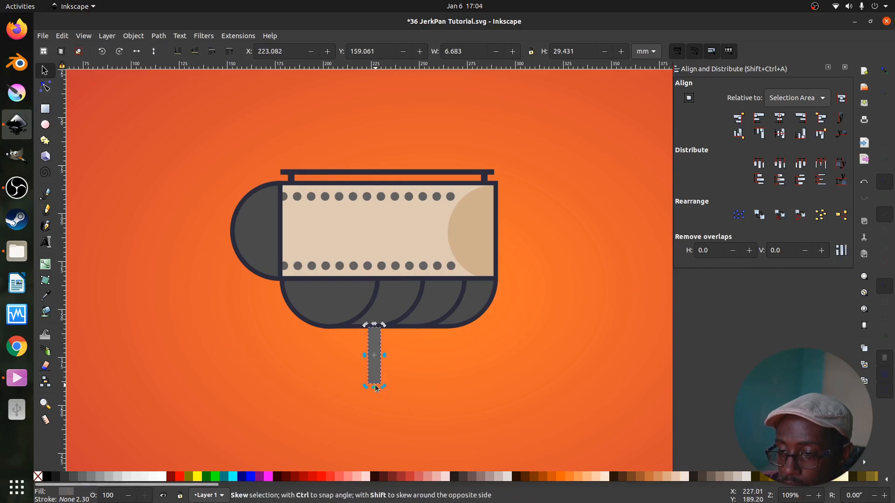
left_click(376, 381)
left_click_drag(375, 388, 347, 369)
key("ctrl+d")
left_click(136, 52)
Step: Place a second copy of the inverted-V leg pair under the body's right half at about X 238.2 mm
left_click(353, 371, "shift")
left_click_drag(410, 367, 418, 371)
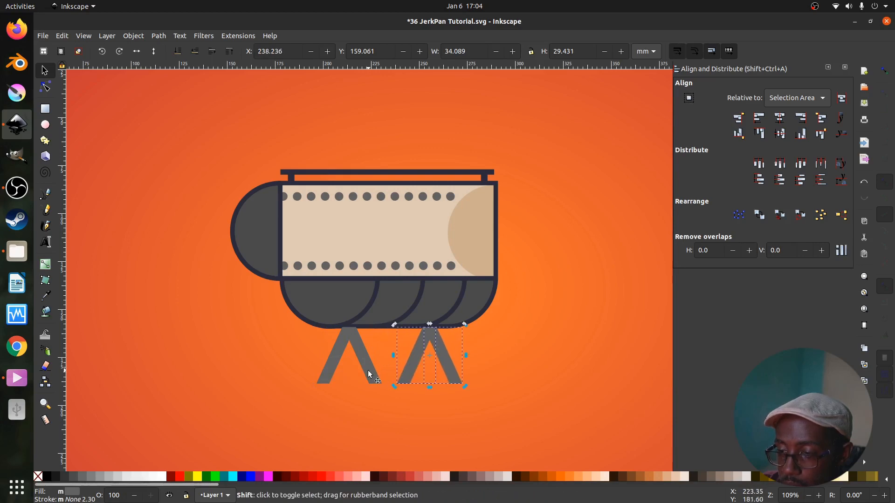
Step: Give all four leg rectangles a dark outline using the colour #2b2b3c sampled from the body's outline
left_click(326, 372)
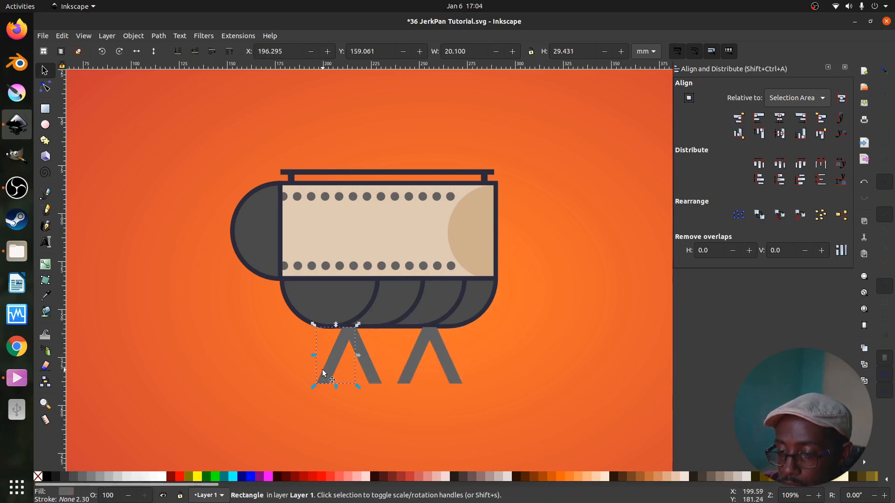
left_click(371, 376, "shift")
left_click(404, 374, "shift")
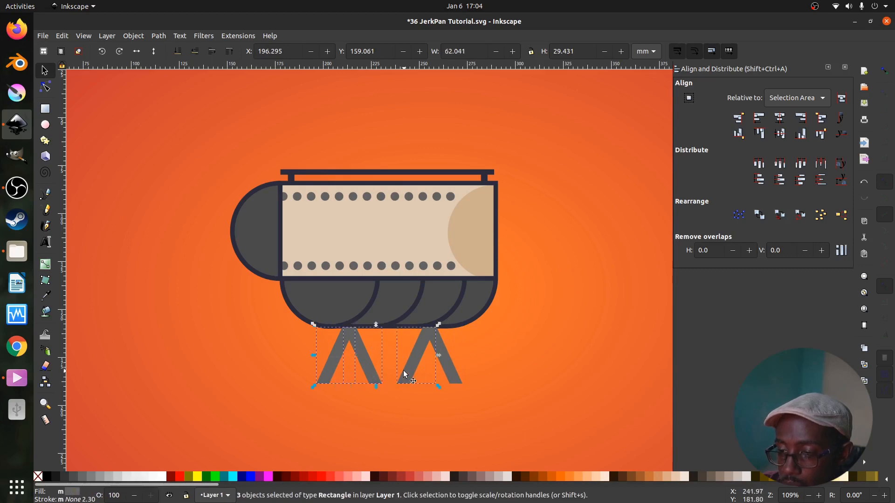
key("d")
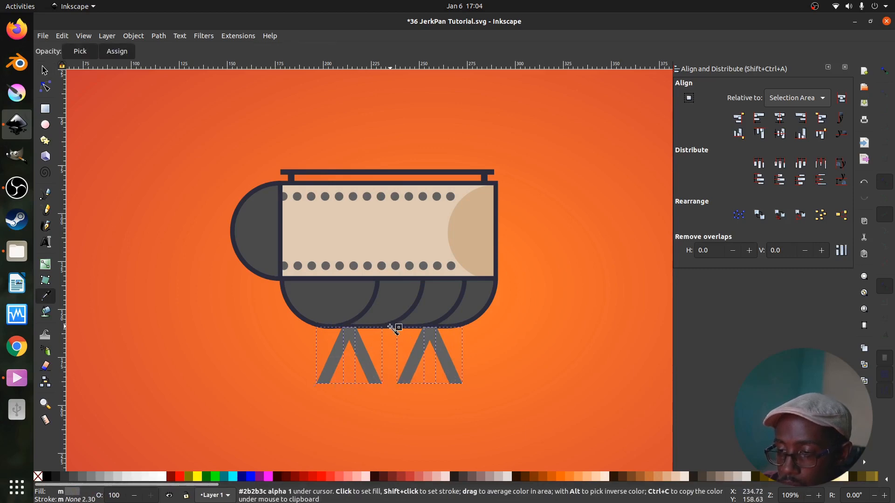
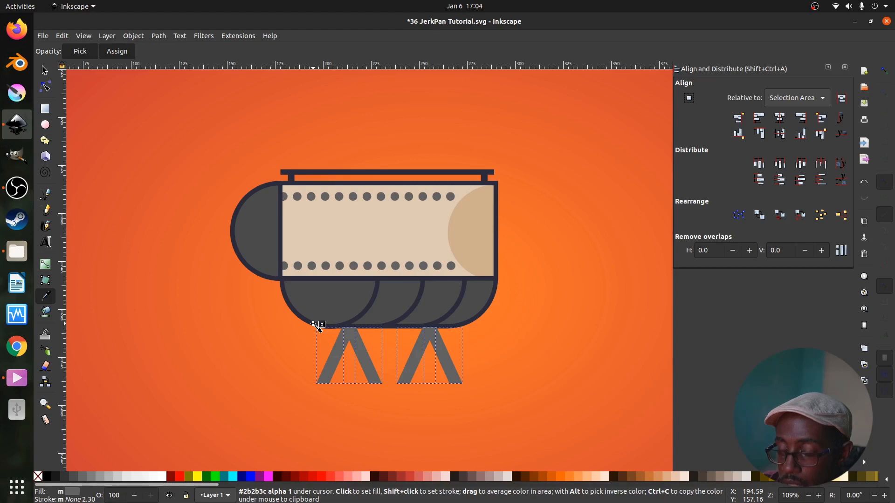
left_click(314, 323, "shift")
key("s")
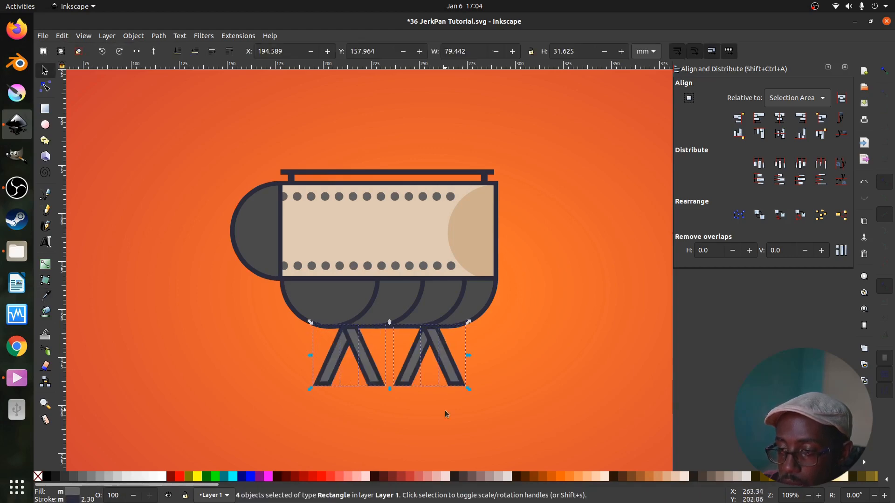
left_click(446, 414)
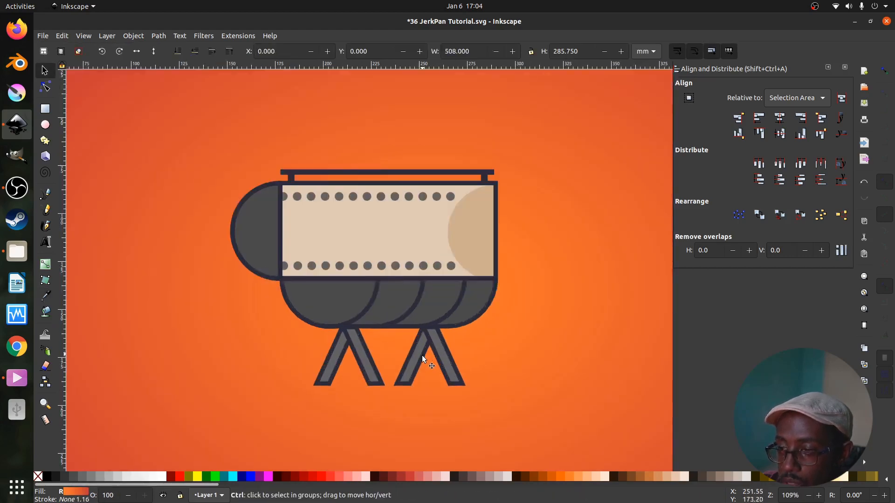
Step: Check the stroke style and stroke width of the left leg in the right-hand leg pair
key("r")
left_click(419, 367)
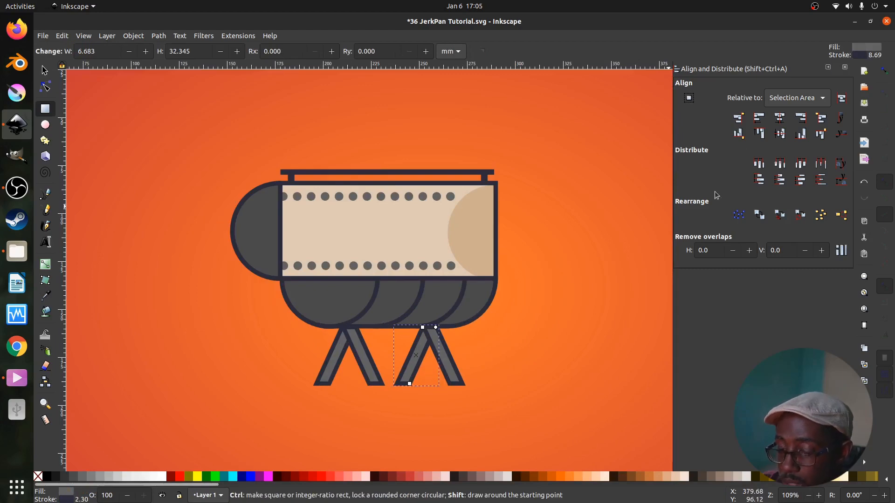
key("shift+ctrl+f")
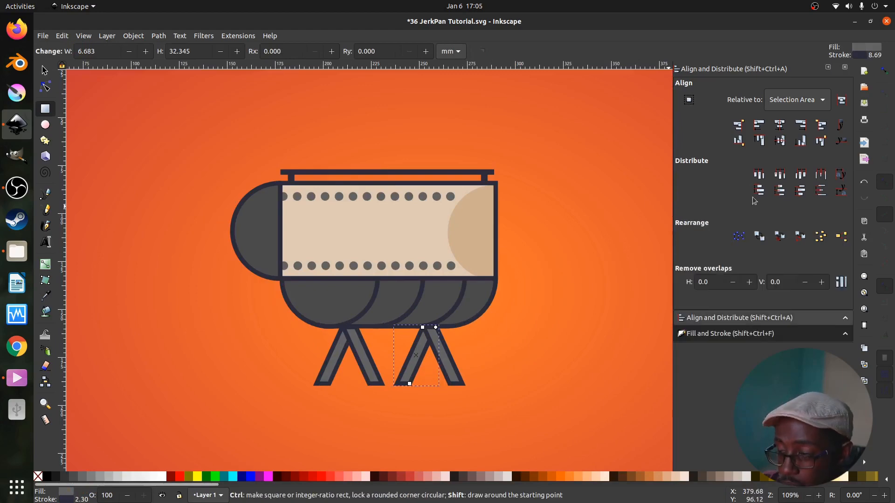
left_click(846, 68)
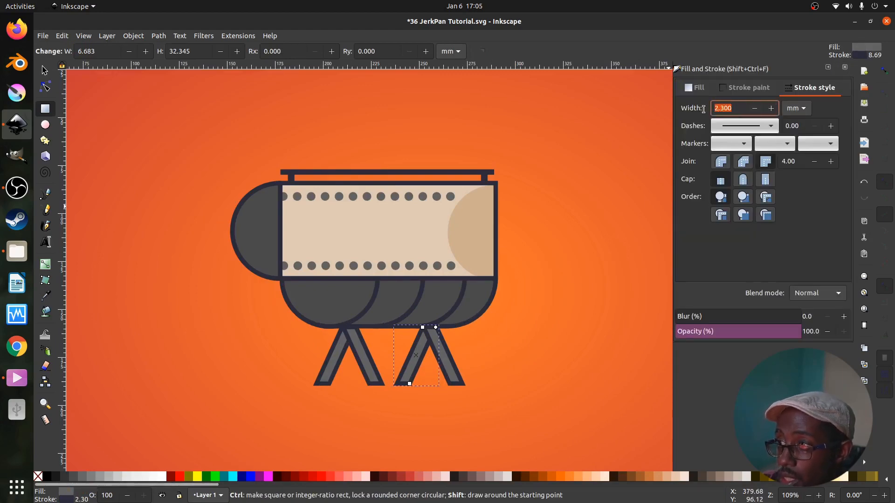
left_click(570, 258)
key("5")
key("s")
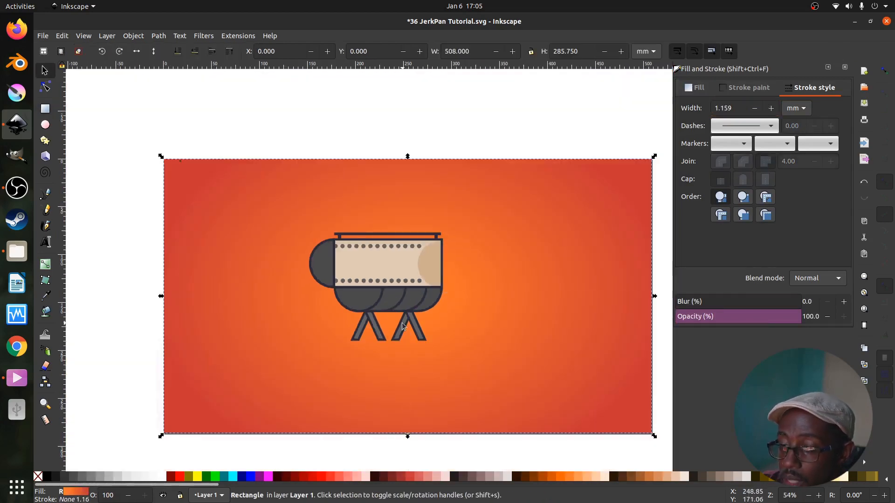
scroll(402, 322, "up", 2, "ctrl")
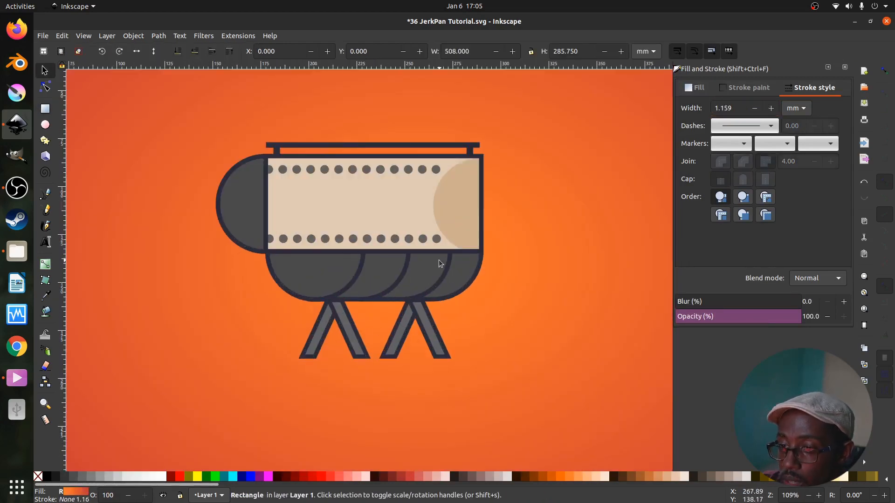
scroll(438, 259, "down", 5, "ctrl")
scroll(439, 259, "up", 4, "ctrl")
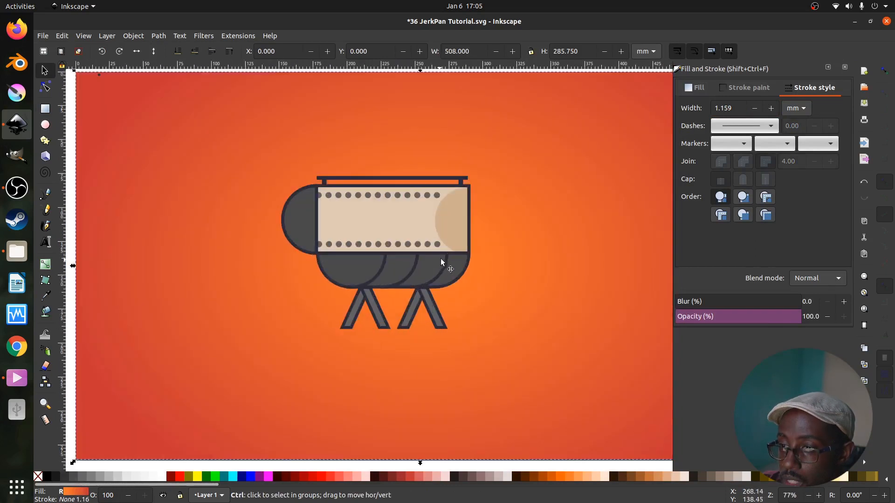
left_click(436, 243)
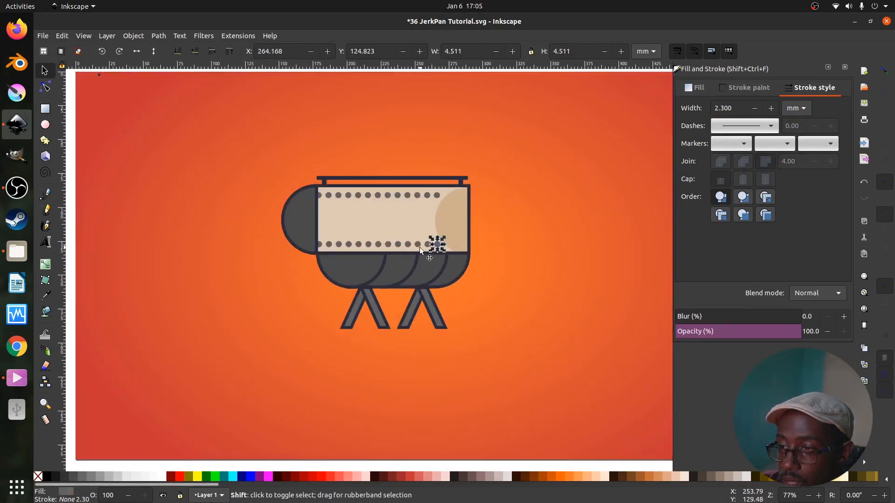
left_click(418, 245, "shift")
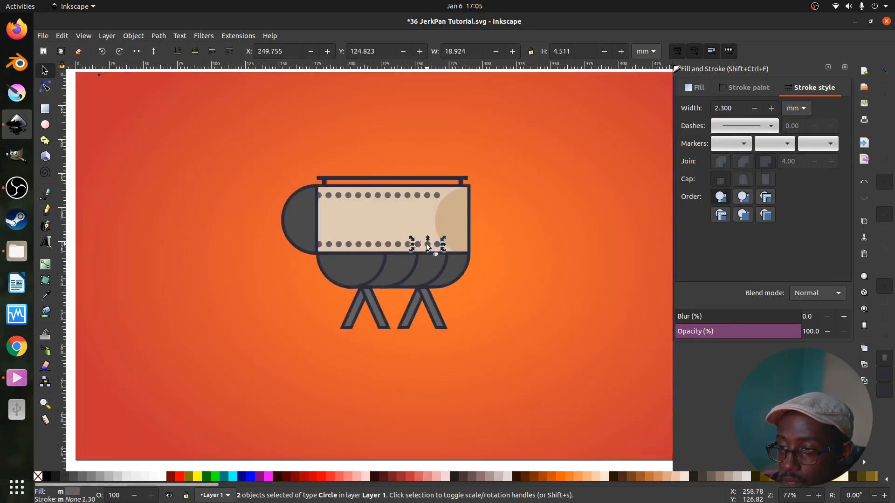
left_click(423, 195, "shift")
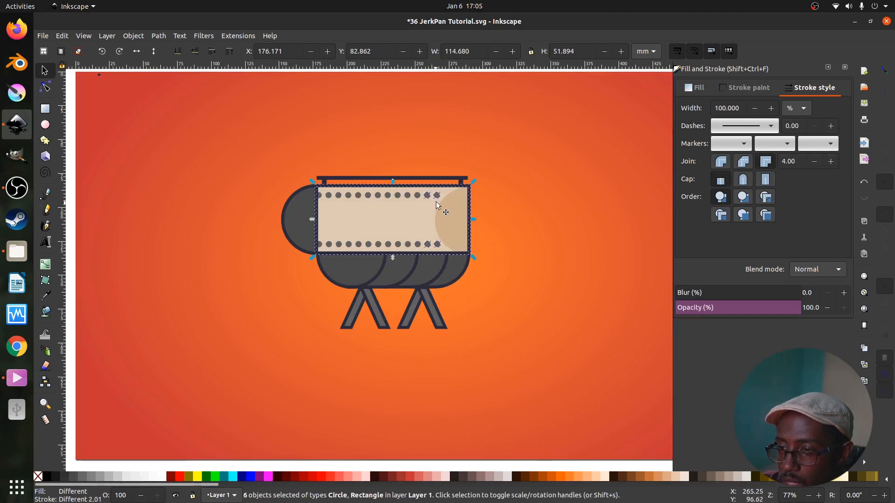
left_click(513, 231)
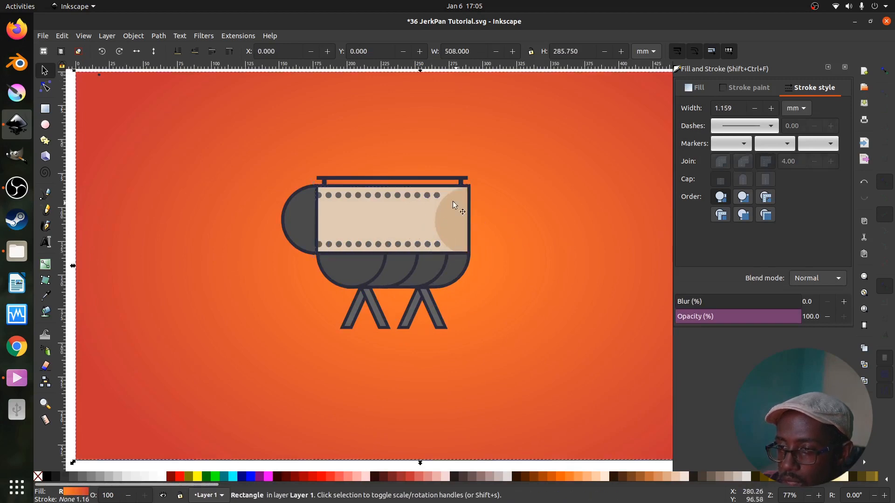
Step: Delete the three rightmost rivets from both the upper and lower rivet rows on the lid
left_click(437, 196)
left_click(418, 195, "shift")
left_click(420, 244, "shift")
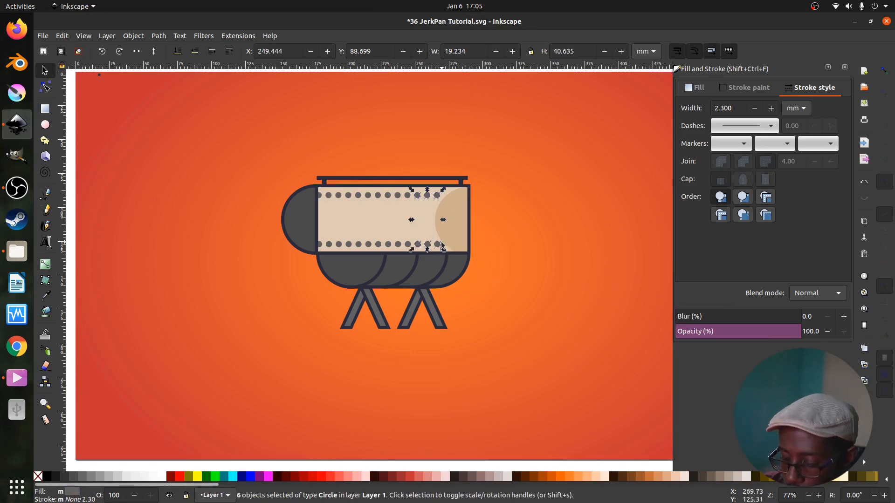
key("Delete")
Step: Narrow the lid's beige panel, tan end shape and dark outline together from the right, keeping the left edge in place
left_click(445, 216, "shift")
left_click(439, 191, "shift")
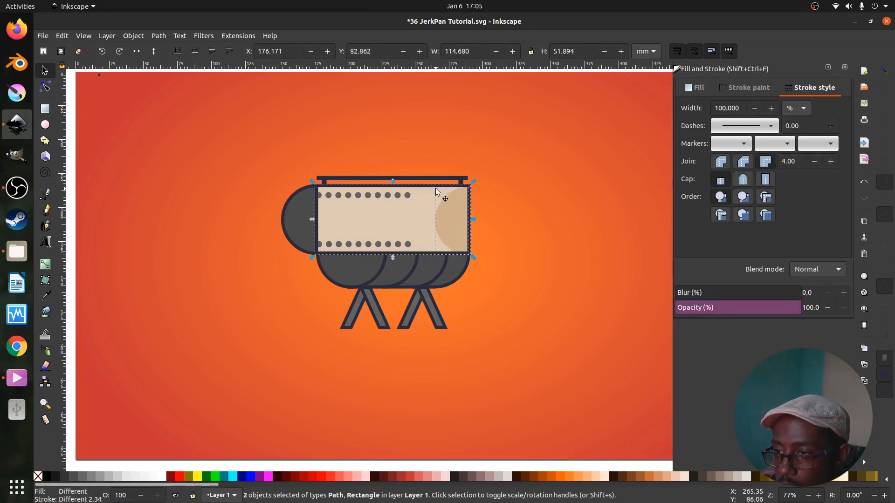
left_click(426, 189, "alt")
left_click(426, 189, "alt")
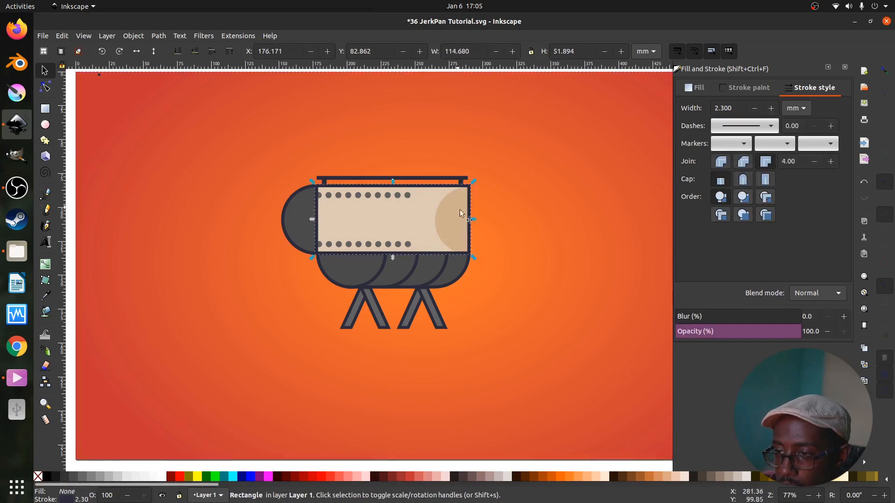
left_click(427, 203, "shift")
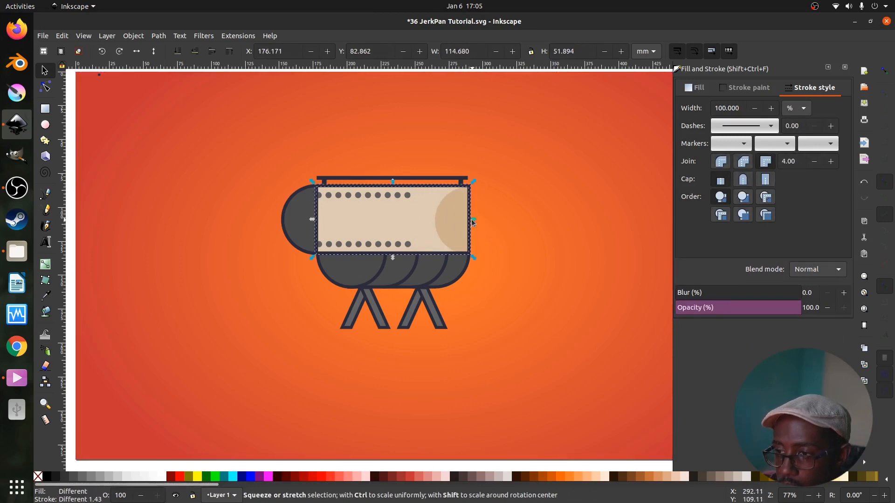
left_click_drag(472, 219, 425, 229)
left_click(502, 245)
Step: Move the right handle post over the lid's right end and shorten the handle bar to about 89.6 mm wide
scroll(433, 296, "down", 2)
scroll(432, 295, "up", 1)
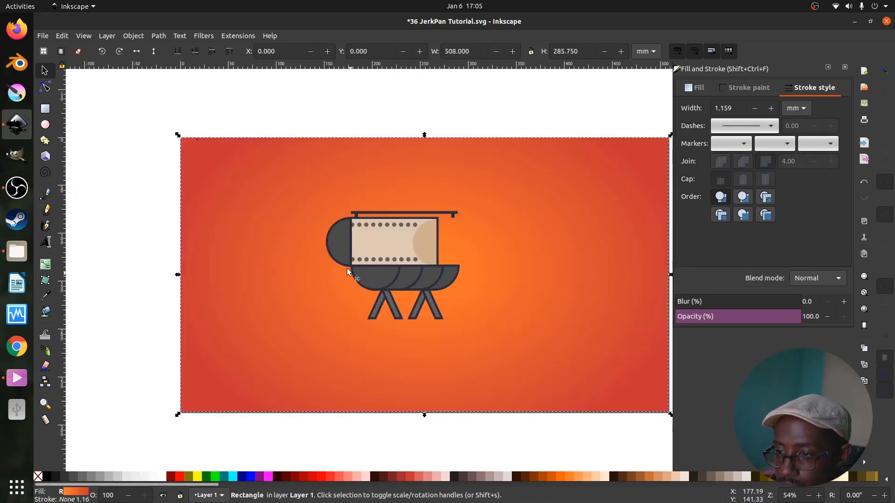
scroll(459, 209, "up", 1)
scroll(460, 208, "up", 1)
left_click(448, 224)
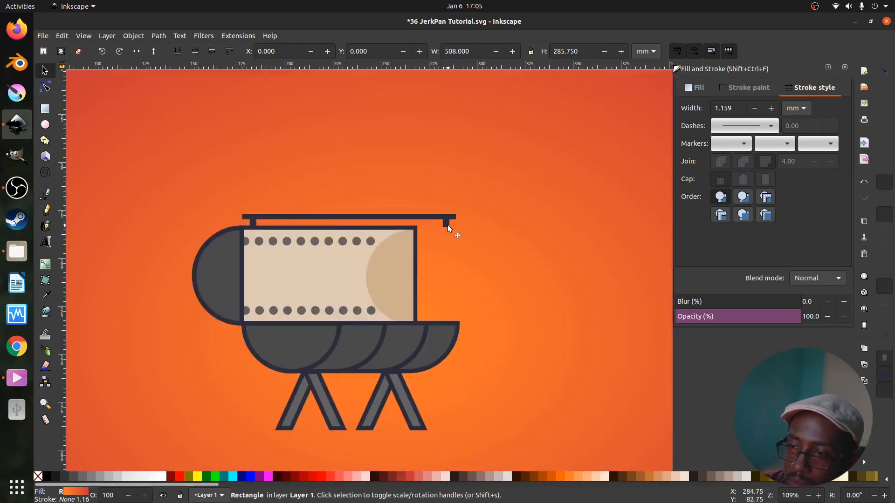
left_click_drag(447, 224, 401, 225)
left_click(434, 217)
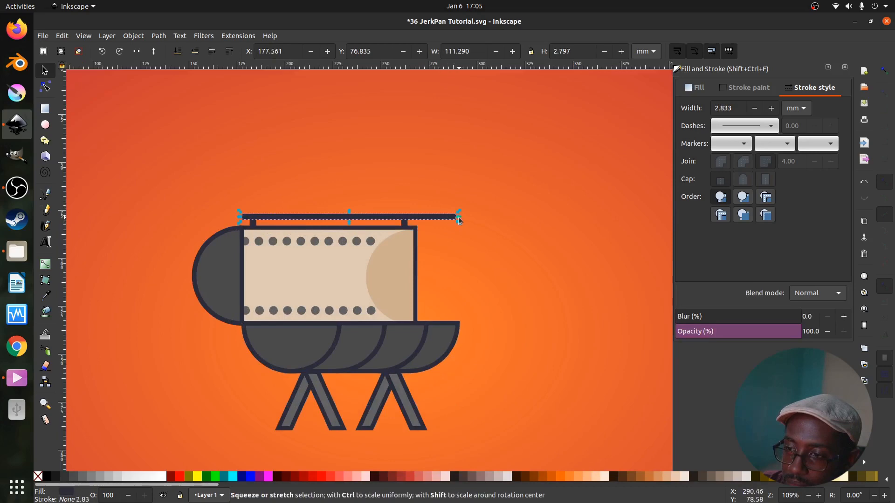
left_click_drag(459, 216, 417, 220)
Step: Draw a narrow vertical rectangle about 5.6 mm wide and 51.2 mm high along the lid's left edge
scroll(417, 220, "down", 2)
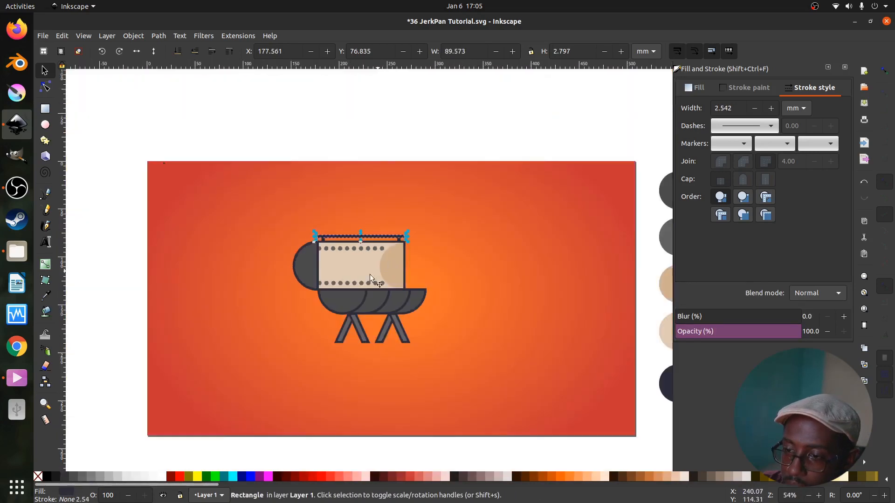
scroll(369, 275, "down", 2)
scroll(368, 275, "up", 5)
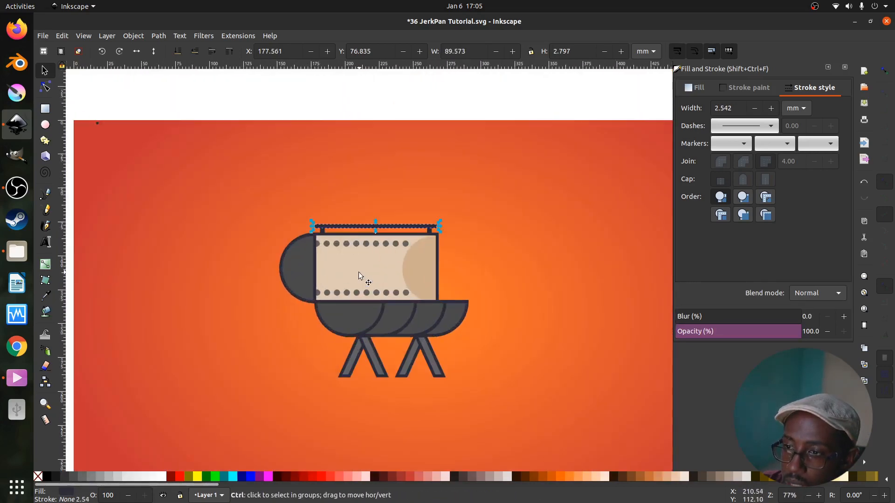
left_click(45, 109)
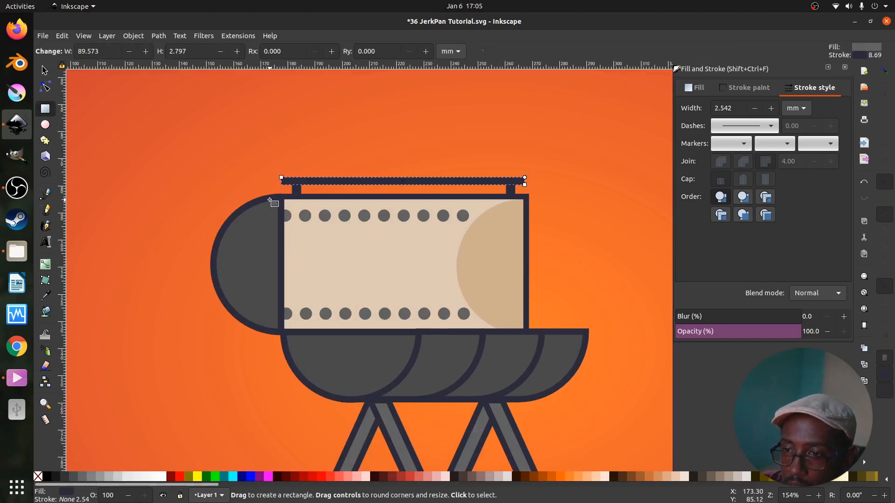
left_click_drag(284, 200, 292, 333)
key("s")
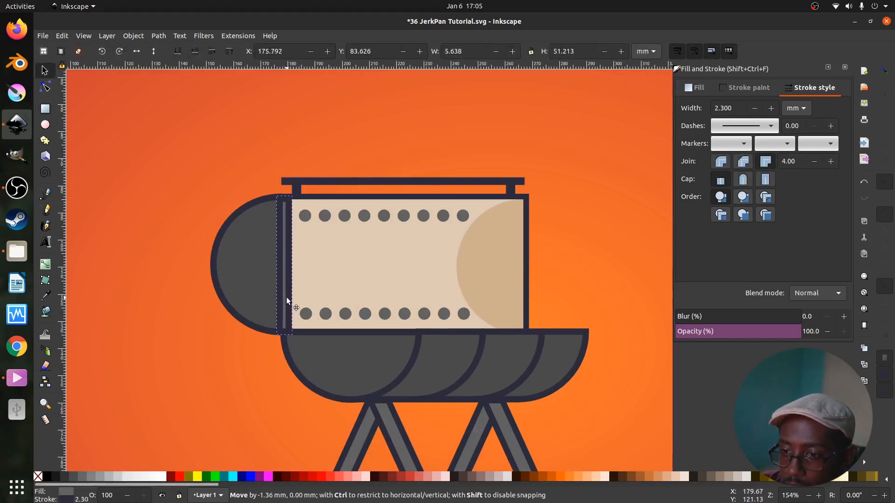
Step: Remove the narrow strip's outline and fill it with the tan colour #d0b190 sampled from the lid's end shape
right_click(71, 499)
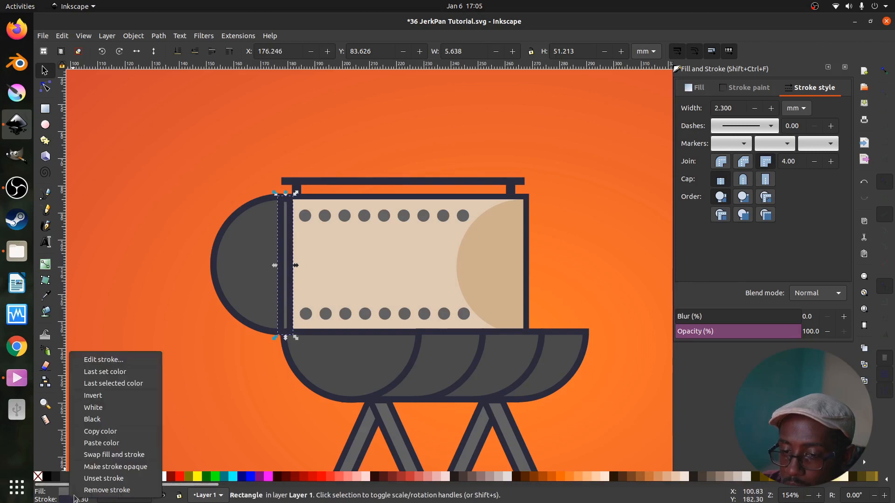
left_click(101, 488)
scroll(259, 307, "down", 2)
key("d")
left_click(388, 292)
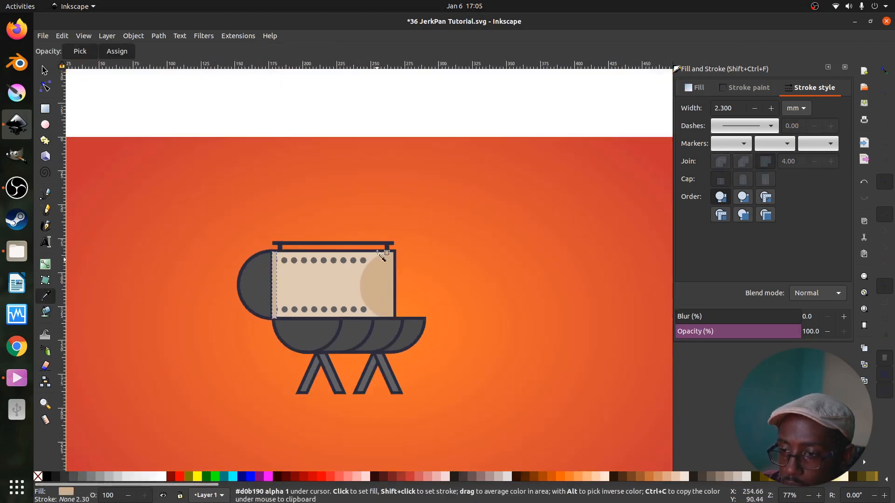
Step: Position the tan strip against the inside of the lid's left edge at about X 178.1 mm, Y 84.8 mm, behind the rivets
key("s")
scroll(284, 288, "up", 2)
left_click_drag(278, 292, 269, 301)
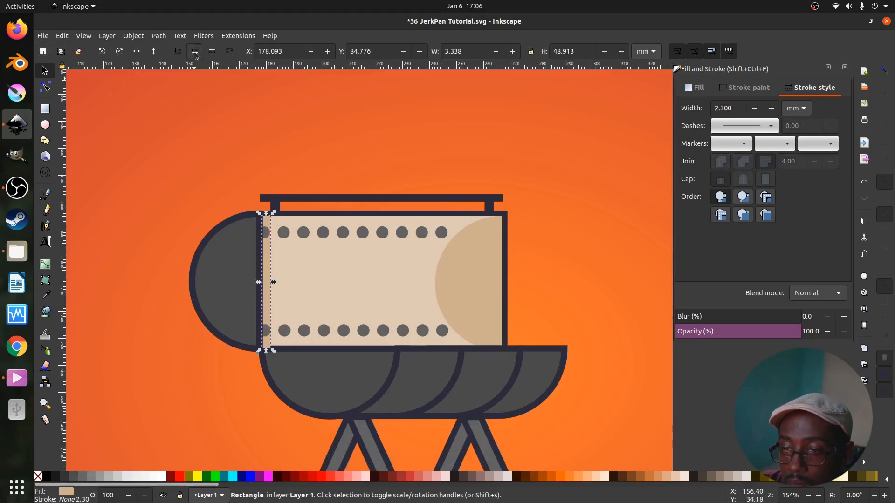
Step: Move the entire jerk pan drawing down and right toward the centre of the orange background and save the document
scroll(340, 270, "down", 3)
left_click(368, 373)
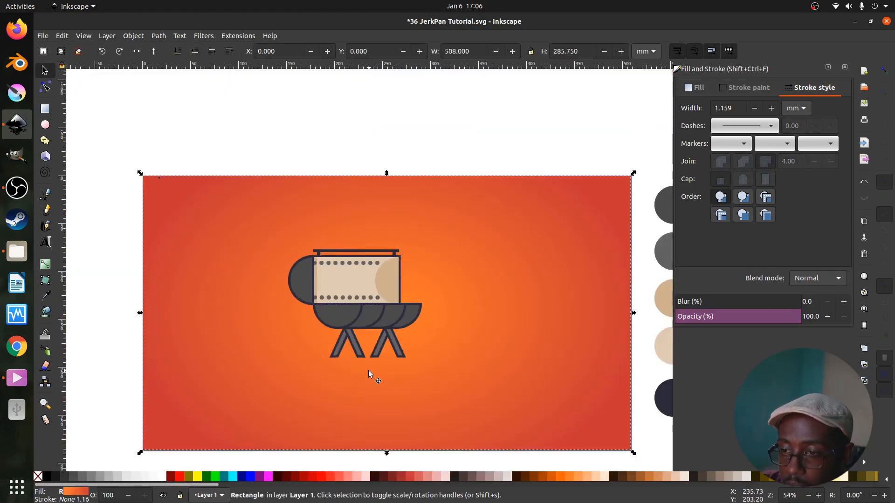
key("Escape")
left_click_drag(260, 220, 440, 374)
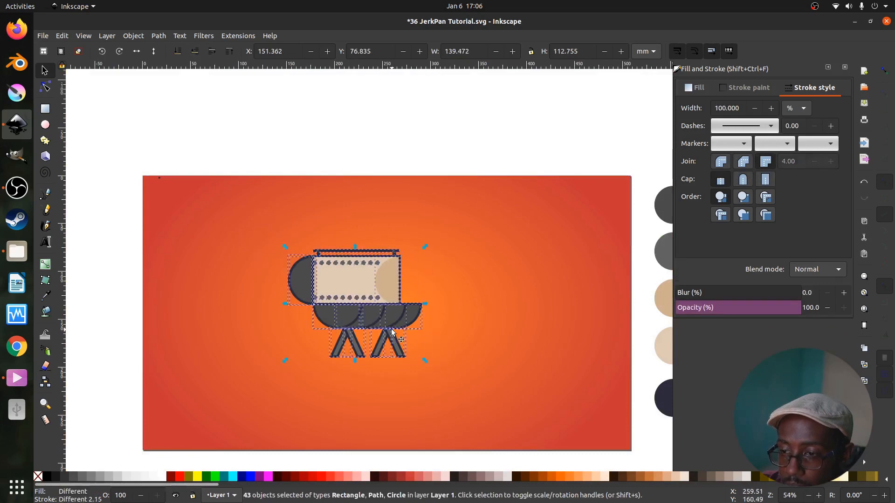
left_click_drag(393, 334, 424, 354)
left_click(432, 296)
key("ctrl+s")
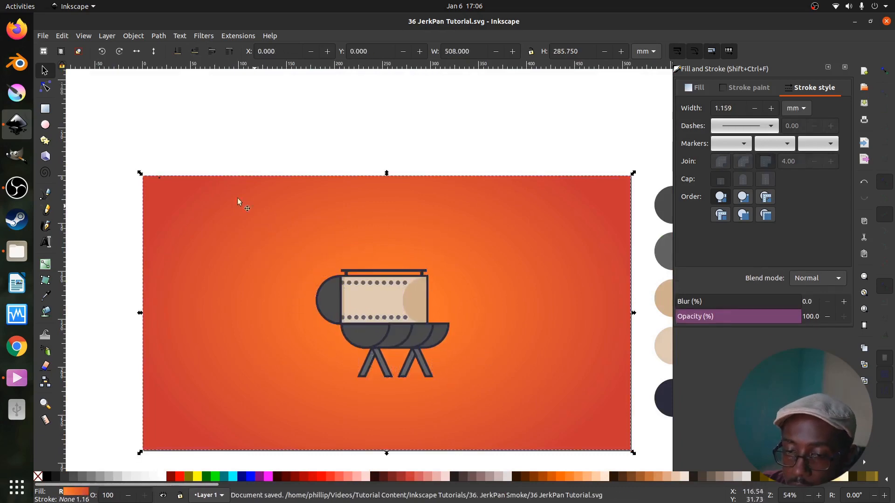
Step: Draw a white rectangle about 25.3 mm wide and 6.5 mm high on the lid's beige panel
left_click(47, 112)
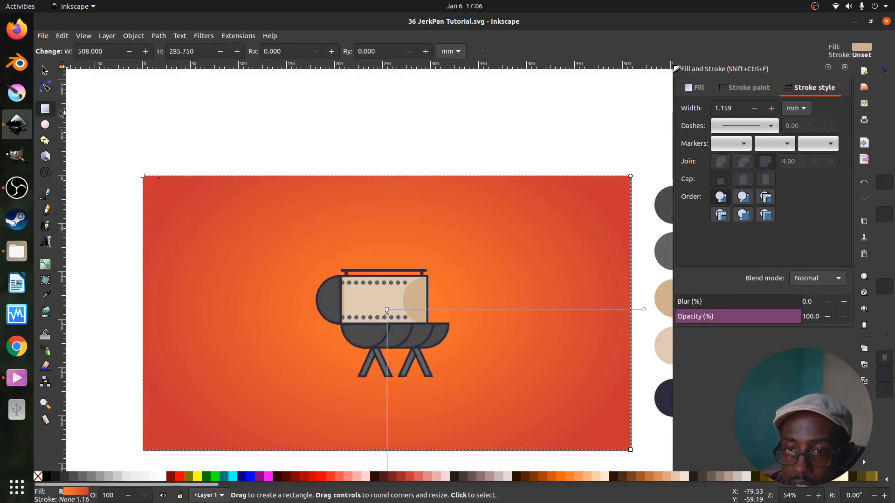
scroll(380, 315, "up", 2)
left_click_drag(368, 289, 417, 302)
scroll(401, 328, "down", 2)
key("s")
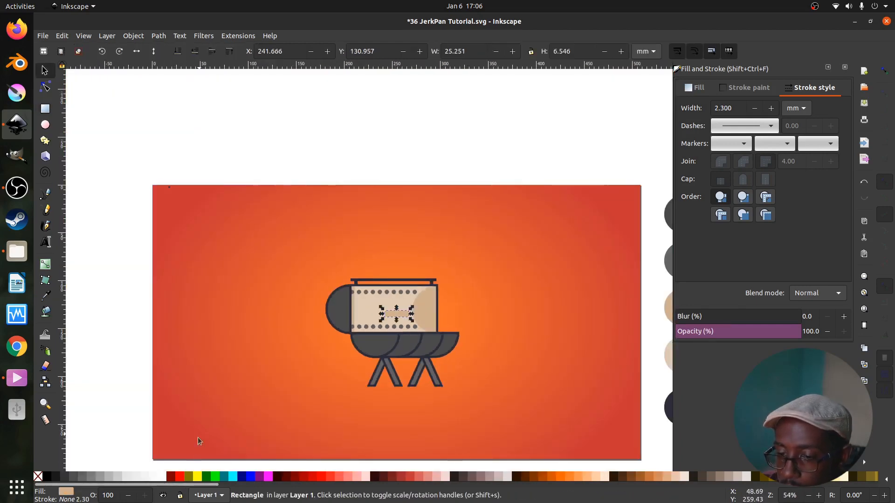
left_click(166, 475)
Step: Fully round the white rectangle's ends into a pill shape and place it at about X 246.4 mm, Y 136.5 mm
scroll(425, 261, "up", 2)
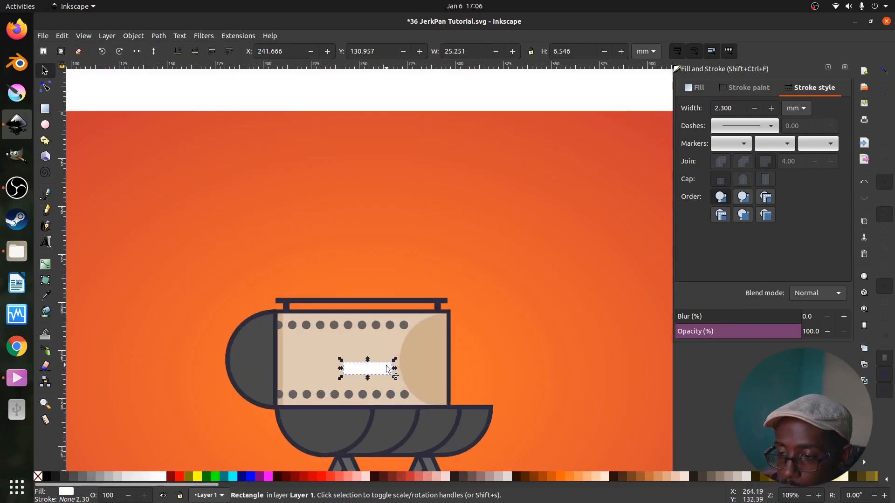
key("r")
scroll(382, 383, "up", 2)
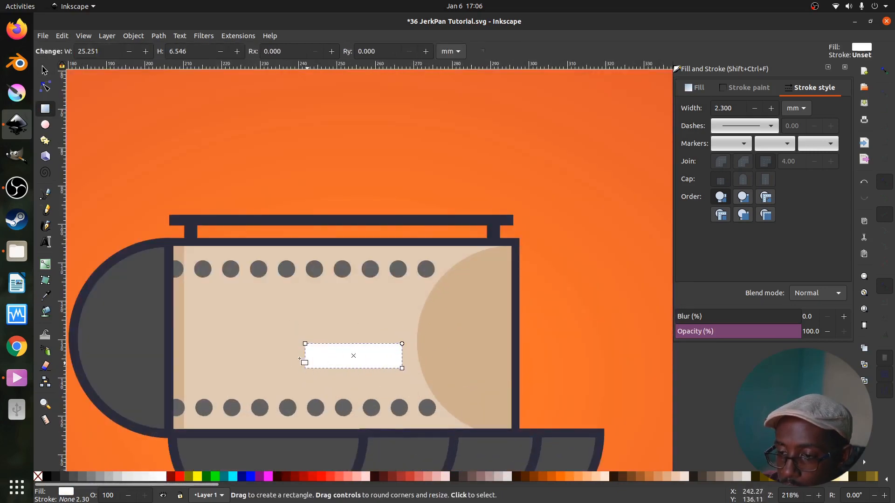
scroll(421, 355, "up", 2)
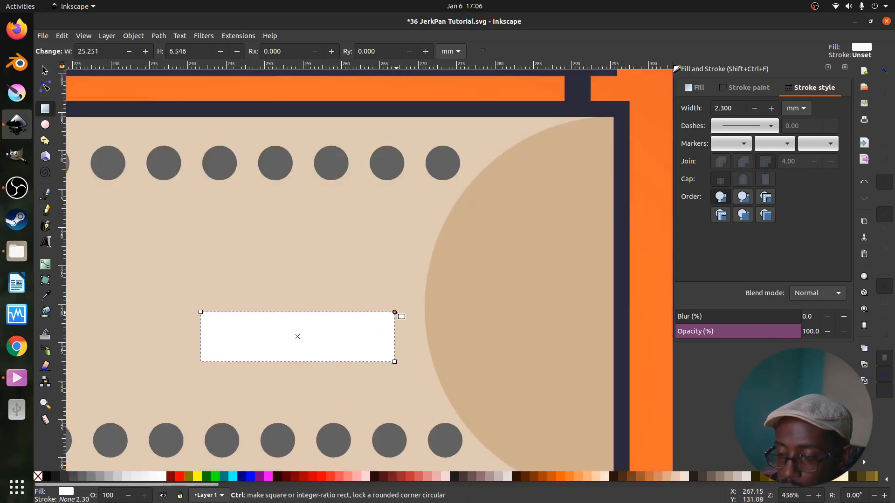
left_click_drag(395, 312, 405, 356)
scroll(401, 315, "down", 2)
key("s")
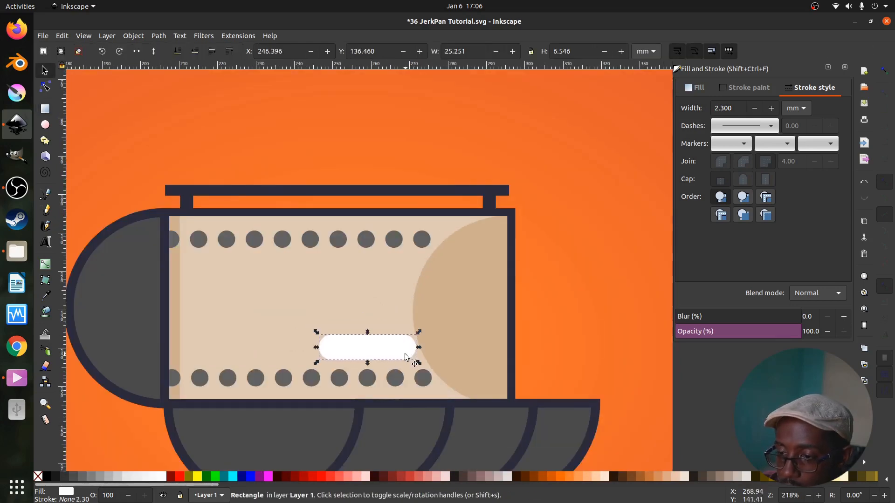
key("ctrl")
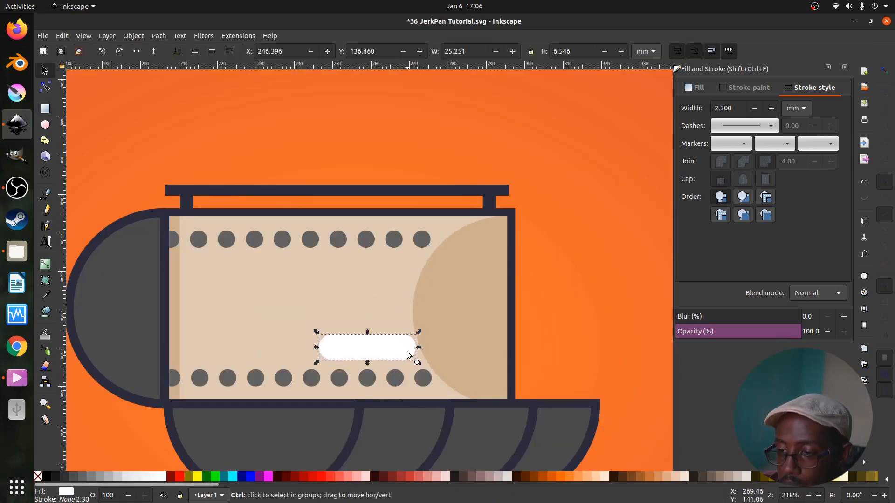
scroll(407, 356, "down", 4)
scroll(406, 355, "up", 3)
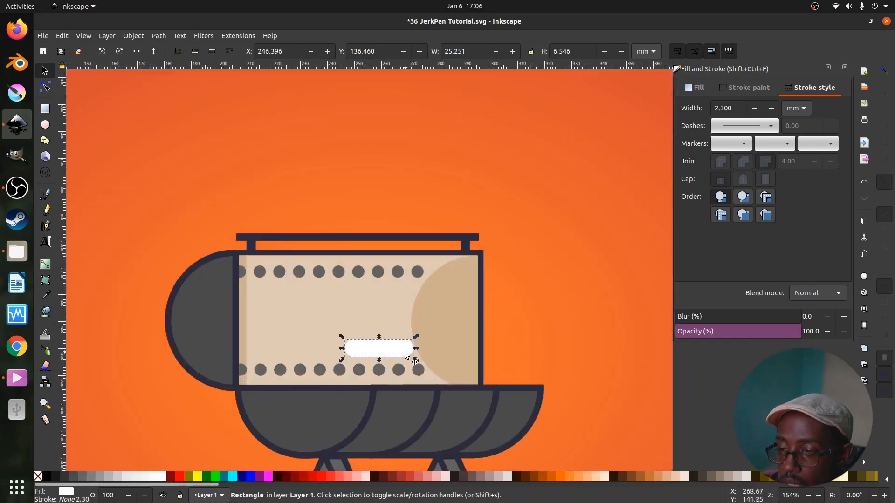
Step: Duplicate and scale the white pill into a staggered smoke column up the lid, reaching about 31.6 by 8.2 mm near its upper edge
left_click_drag(414, 359, 433, 265)
key("ctrl+d")
key("ctrl+d")
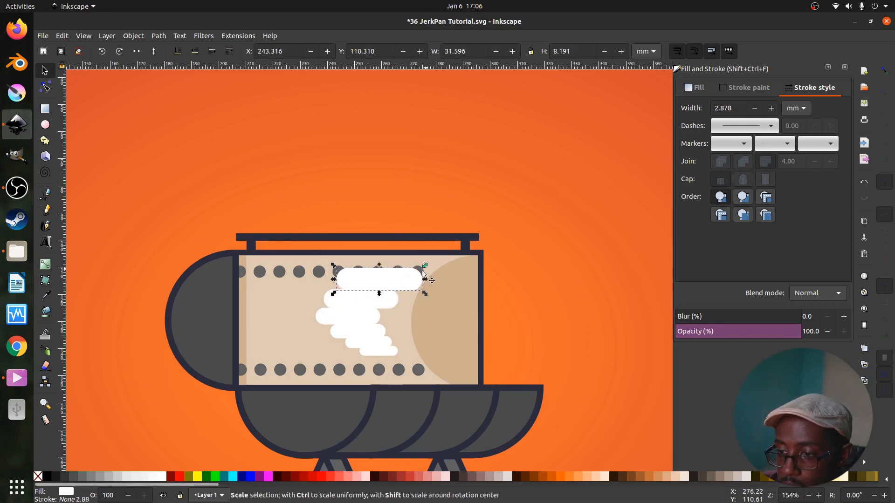
Step: Extend the smoke column above the lid's handle with progressively larger, overlapping copies of the white pill
mouse_move(390, 287)
left_mouse_down()
mouse_move(422, 239)
mouse_move(476, 220)
mouse_move(430, 234)
mouse_move(416, 211)
mouse_move(448, 193)
mouse_move(425, 210)
mouse_move(402, 181)
mouse_move(430, 173)
mouse_move(401, 183)
left_mouse_up()
key("ctrl+d")
key("ctrl+d")
Step: Taper the smoke down to the lid's lower edge with smaller pills, placing one about 7.4 by 1.9 mm at X 250.3 mm, Y 149.2 mm
scroll(414, 205, "down", 1)
scroll(404, 284, "up", 2)
left_click(395, 309)
left_click_drag(396, 313, 393, 324)
left_click_drag(393, 324, 382, 349)
left_click_drag(373, 344, 379, 355)
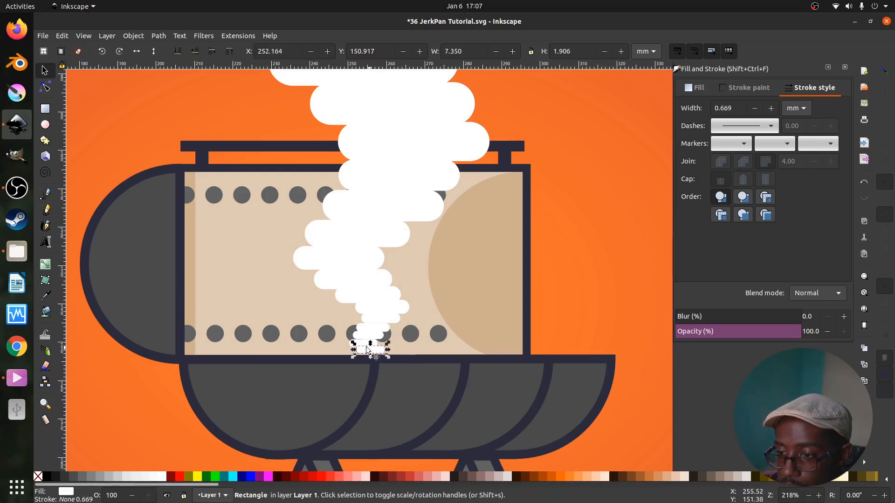
left_click(350, 345)
Step: Examine the finished smoke column on the jerk pan at several zoom levels and compare it with the reference drawing above
scroll(363, 357, "down", 4)
scroll(363, 357, "up", 1)
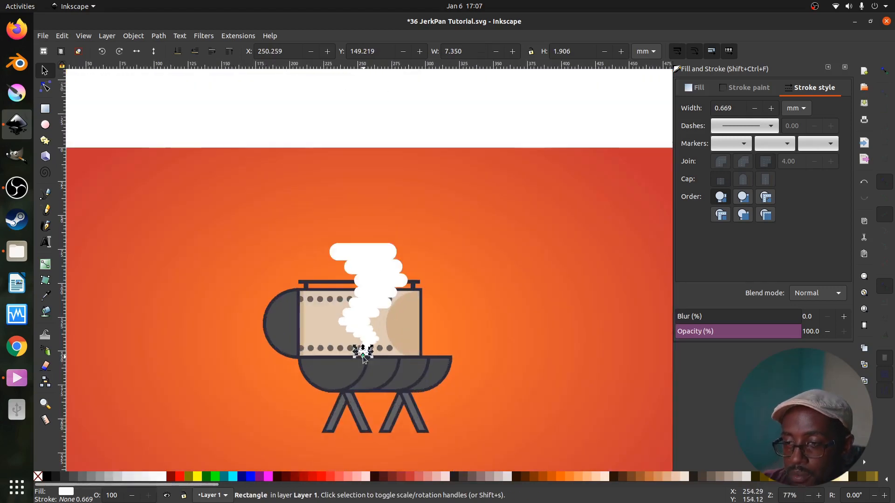
scroll(363, 357, "up", 1)
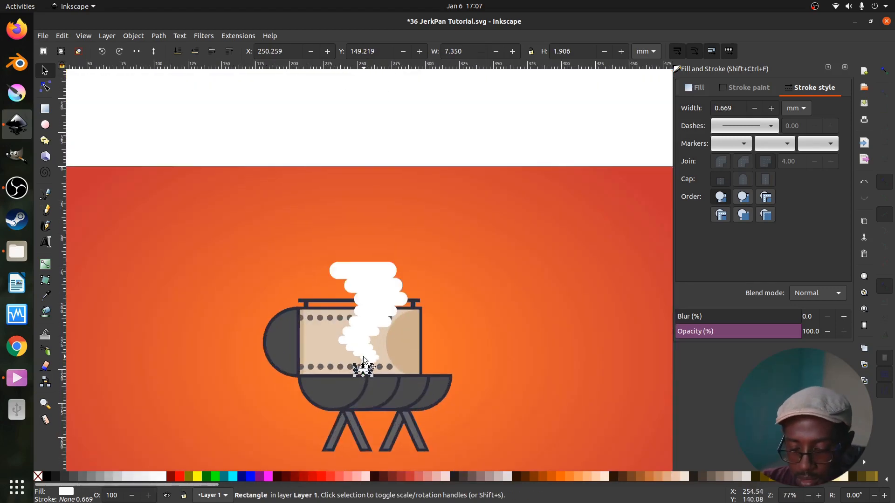
scroll(407, 318, "up", 3)
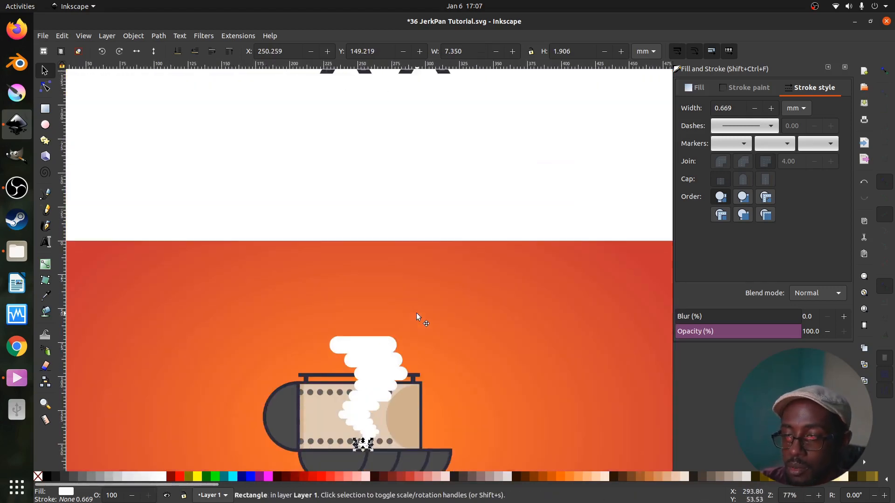
scroll(416, 312, "down", 2)
scroll(416, 311, "down", 2)
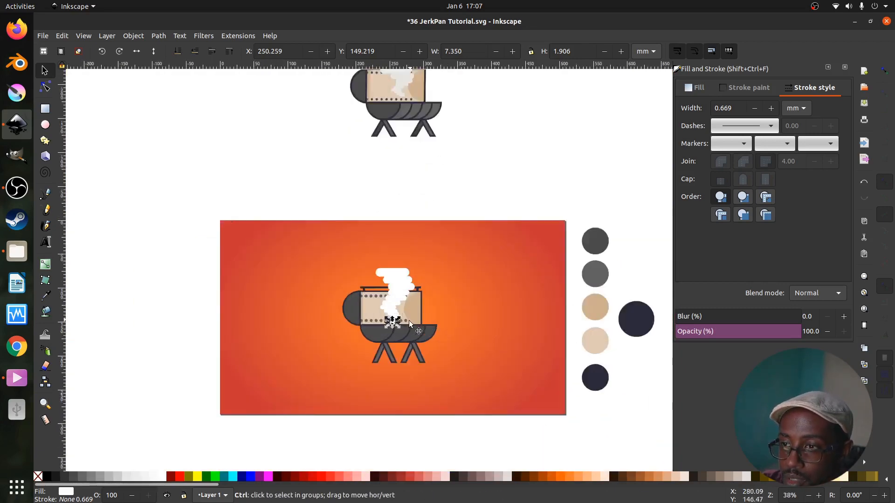
scroll(403, 327, "up", 2)
scroll(395, 327, "up", 1)
scroll(418, 262, "down", 1)
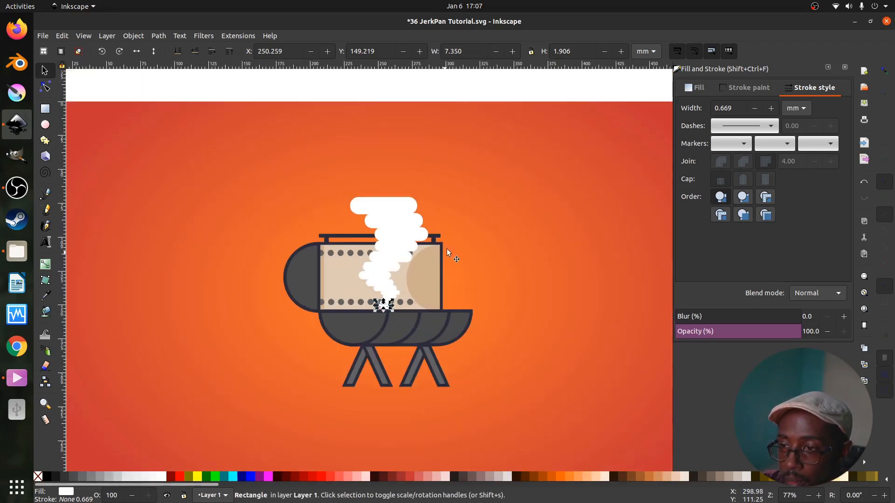
scroll(408, 262, "down", 2)
left_click(407, 261)
scroll(432, 334, "up", 3)
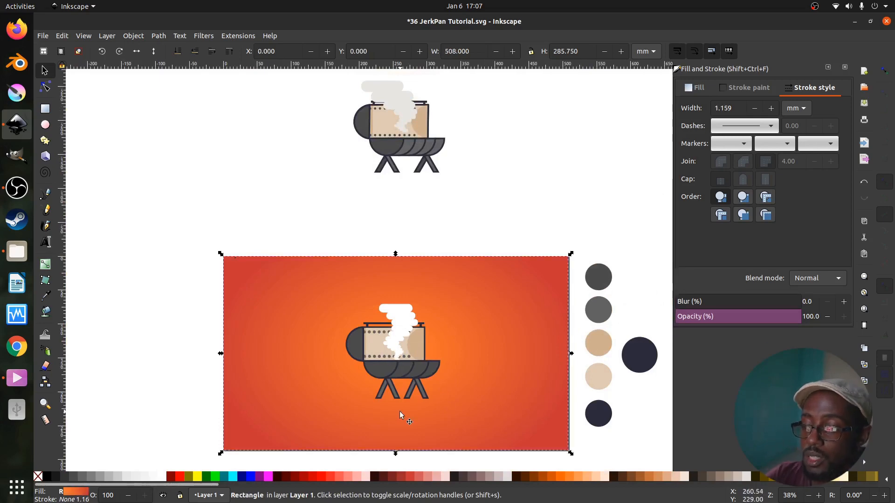
key("ctrl")
key("alt")
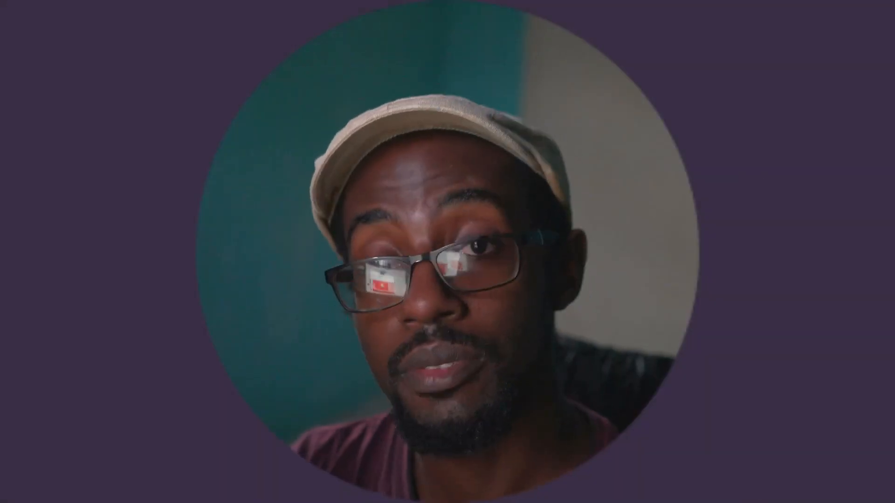